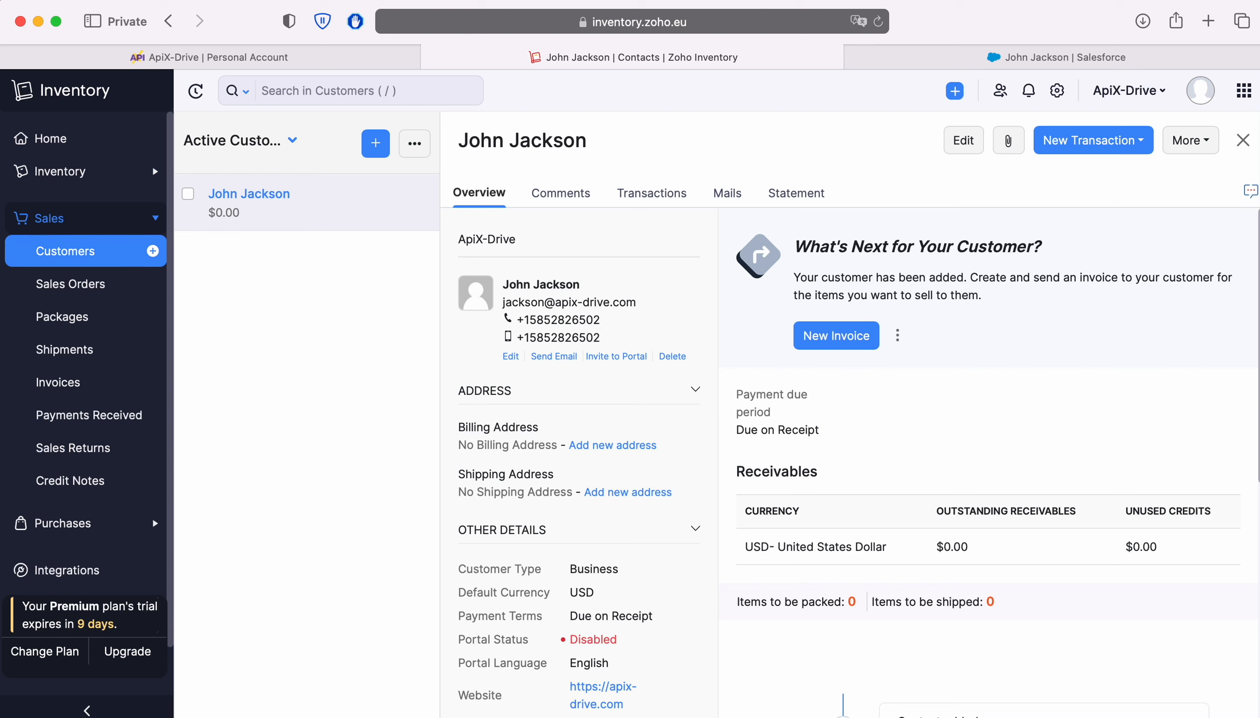
Step: After reviewing the new Zoho Inventory customer, switch to the matching Salesforce contact's tab
key("ctrl+Tab")
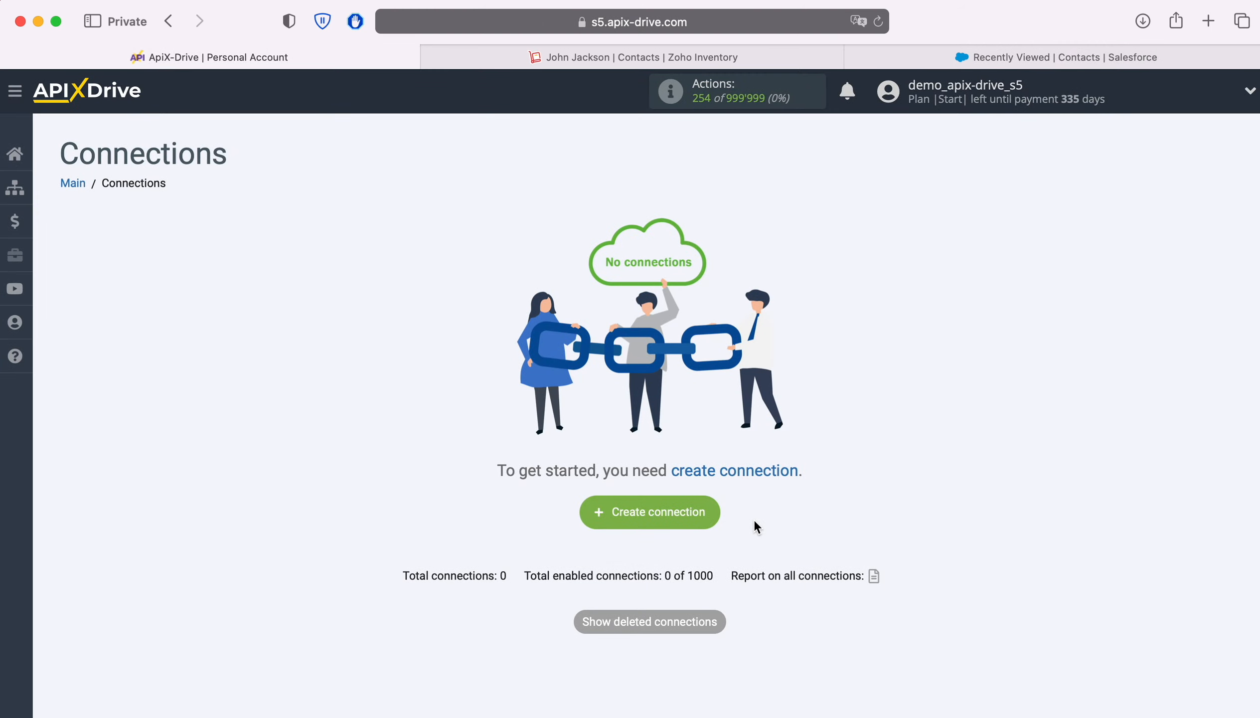
Step: Create a new connection with ZOHO Inventory as the data source system
left_click(709, 514)
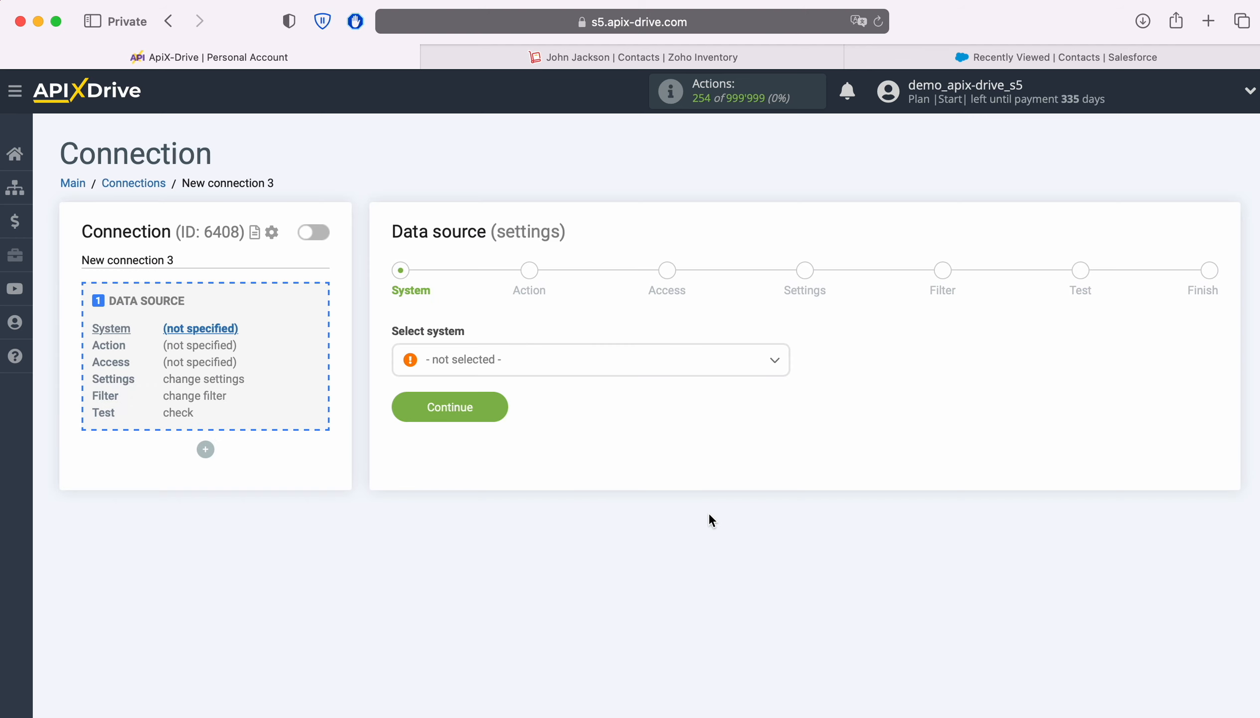
left_click(625, 357)
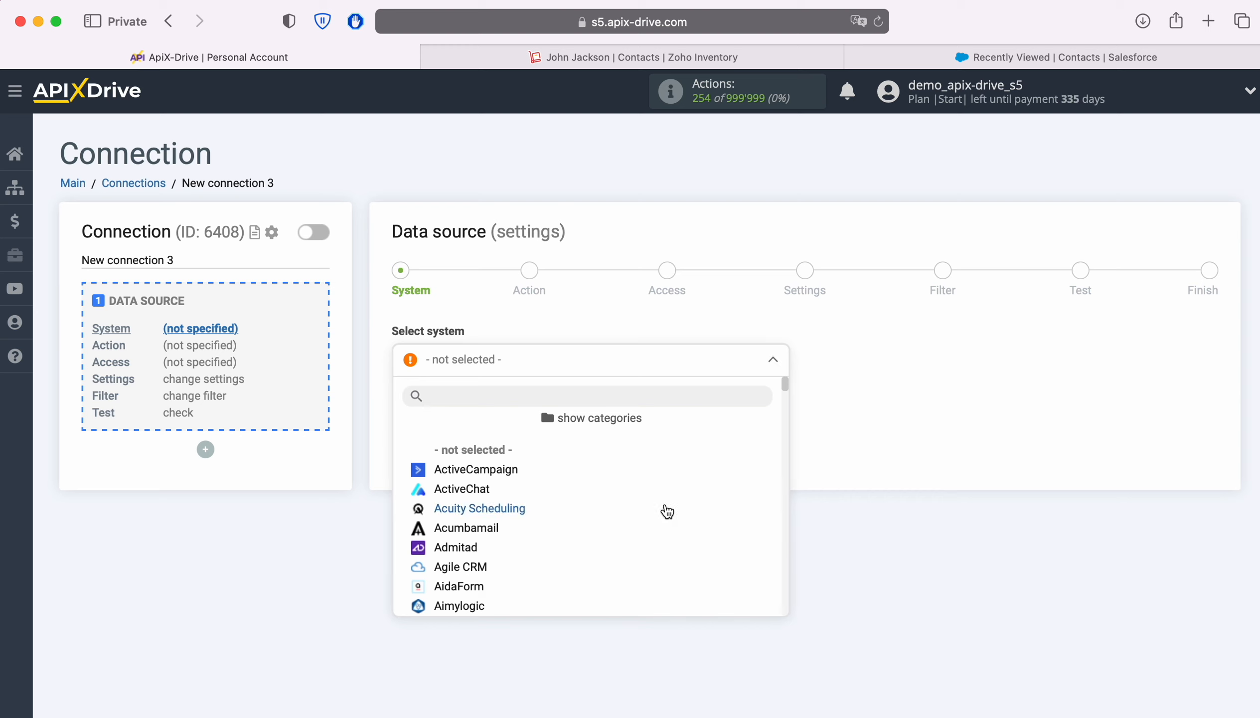
scroll(667, 510, "down", 5)
scroll(667, 511, "down", 20)
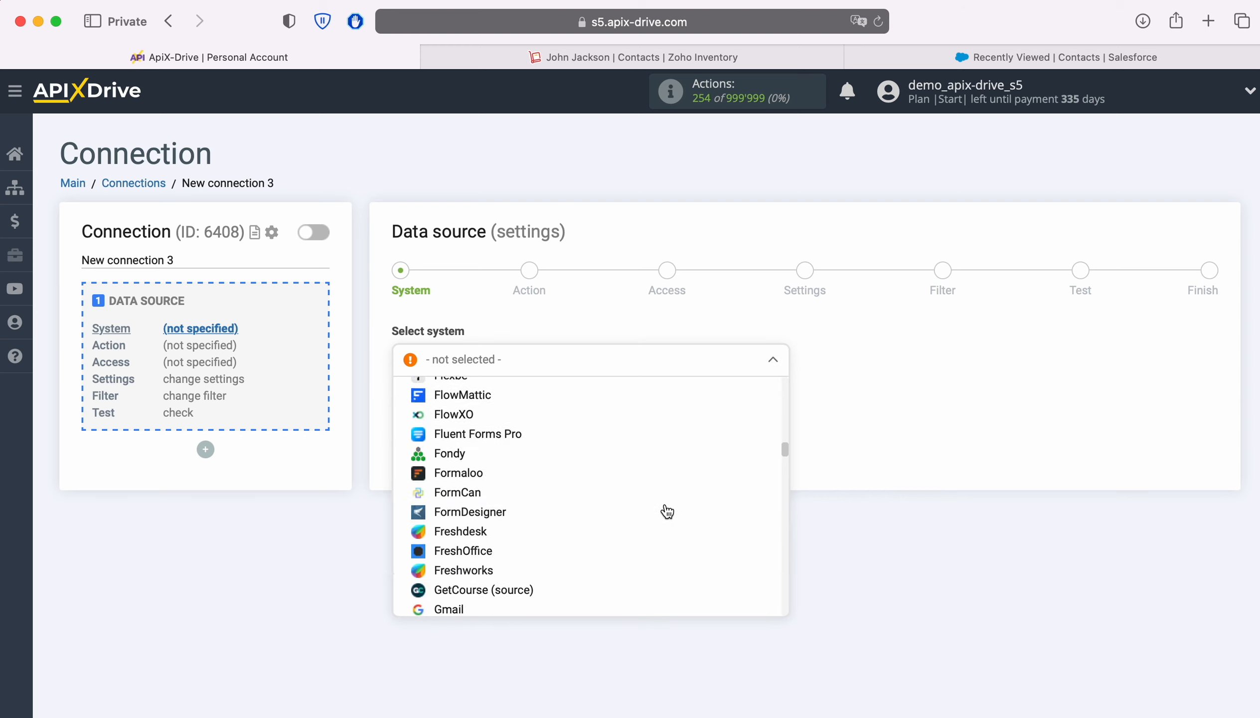
scroll(667, 511, "down", 20)
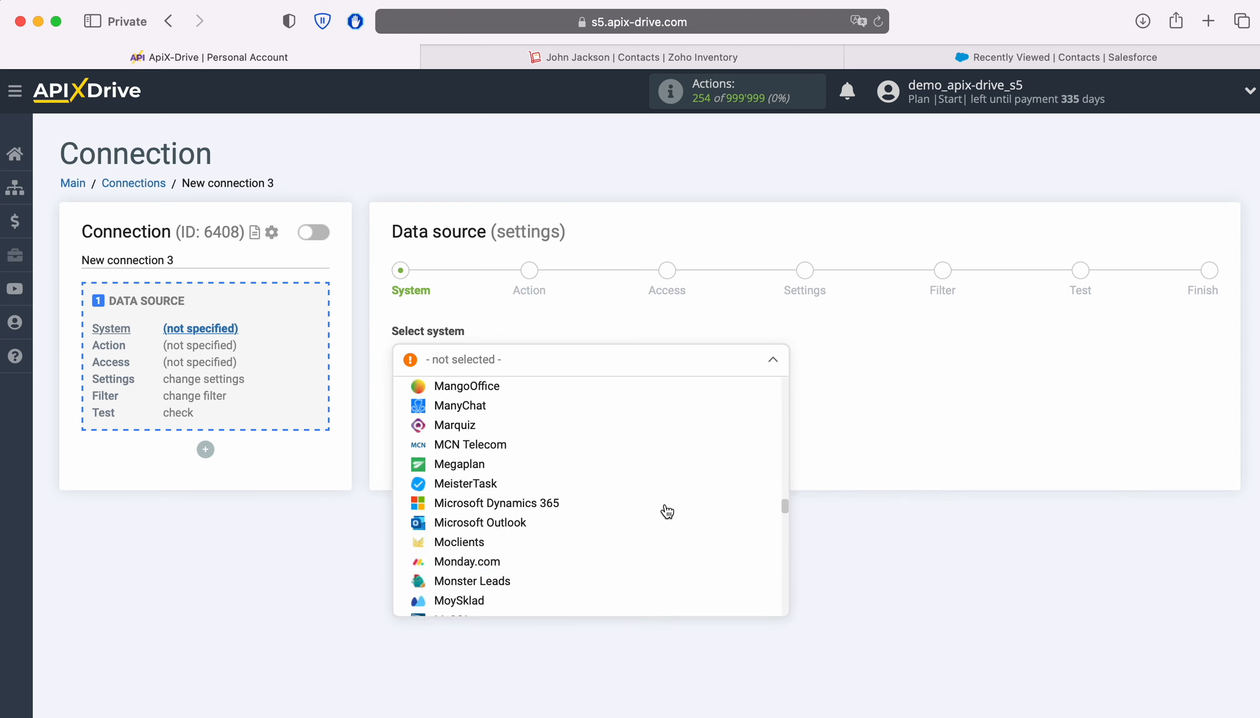
scroll(668, 510, "down", 20)
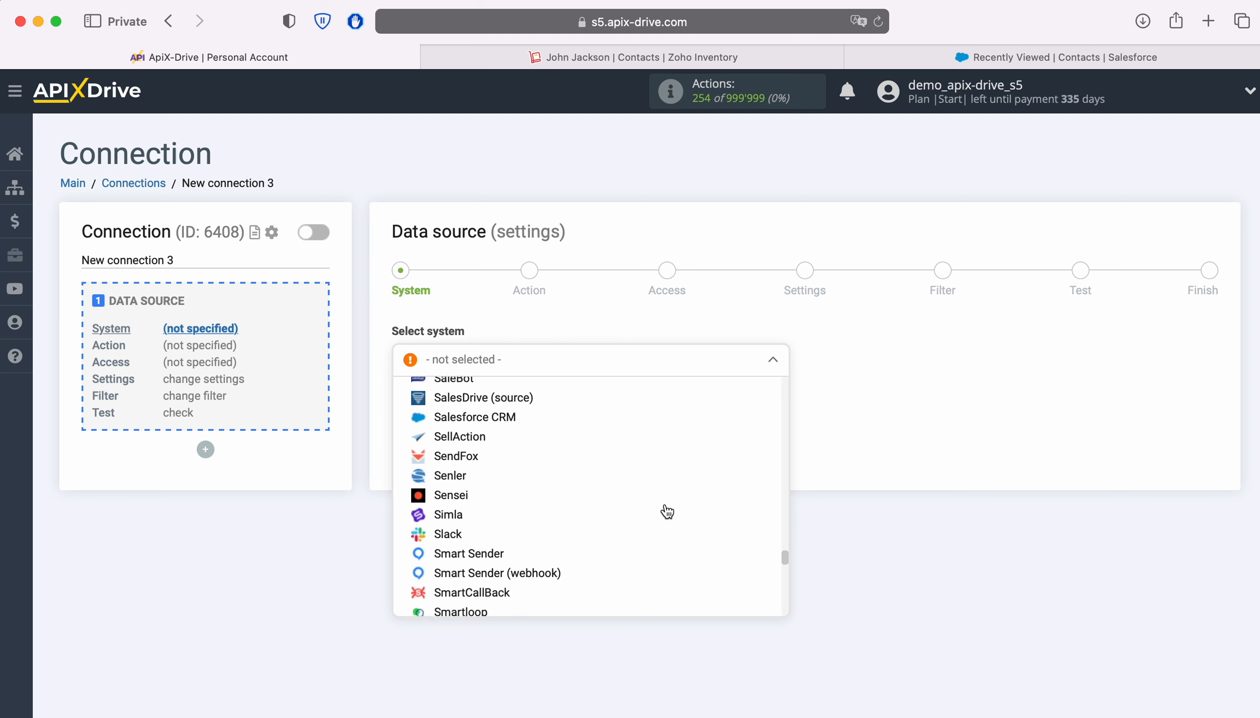
scroll(667, 510, "down", 20)
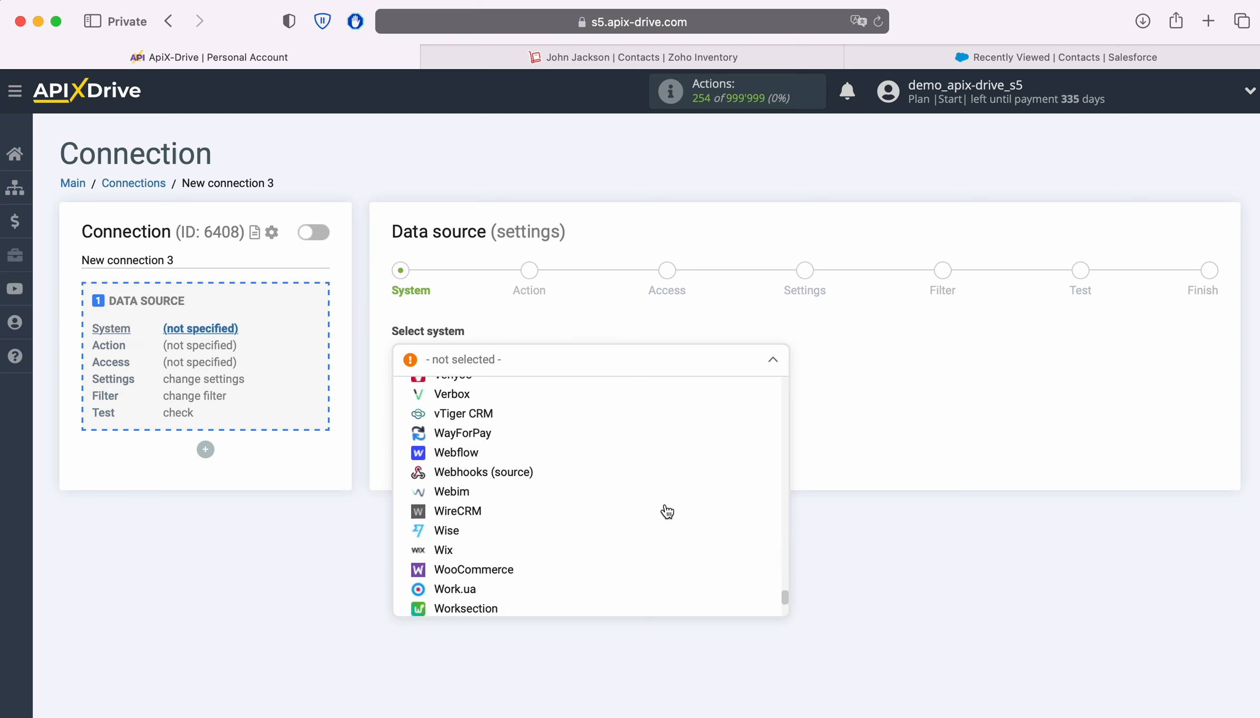
scroll(668, 511, "down", 3)
left_click(485, 601)
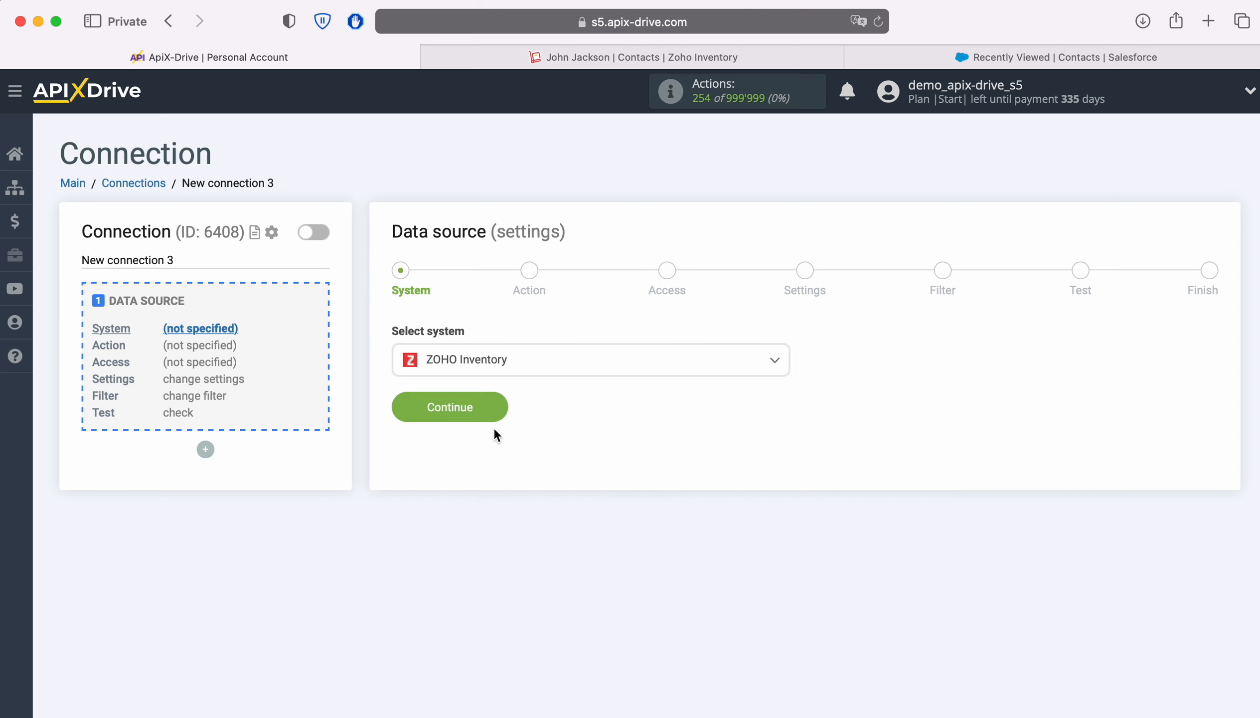
left_click(497, 407)
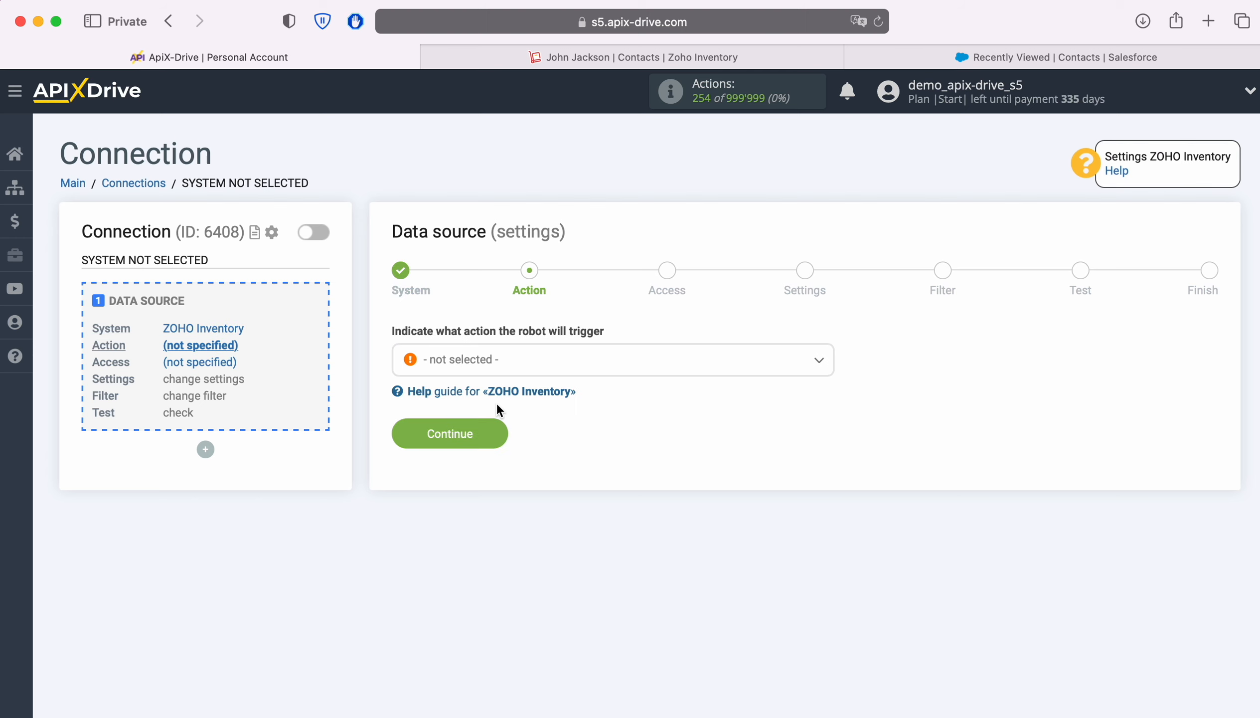
Step: Set the source action to Get CONTACTS (new)
left_click(631, 361)
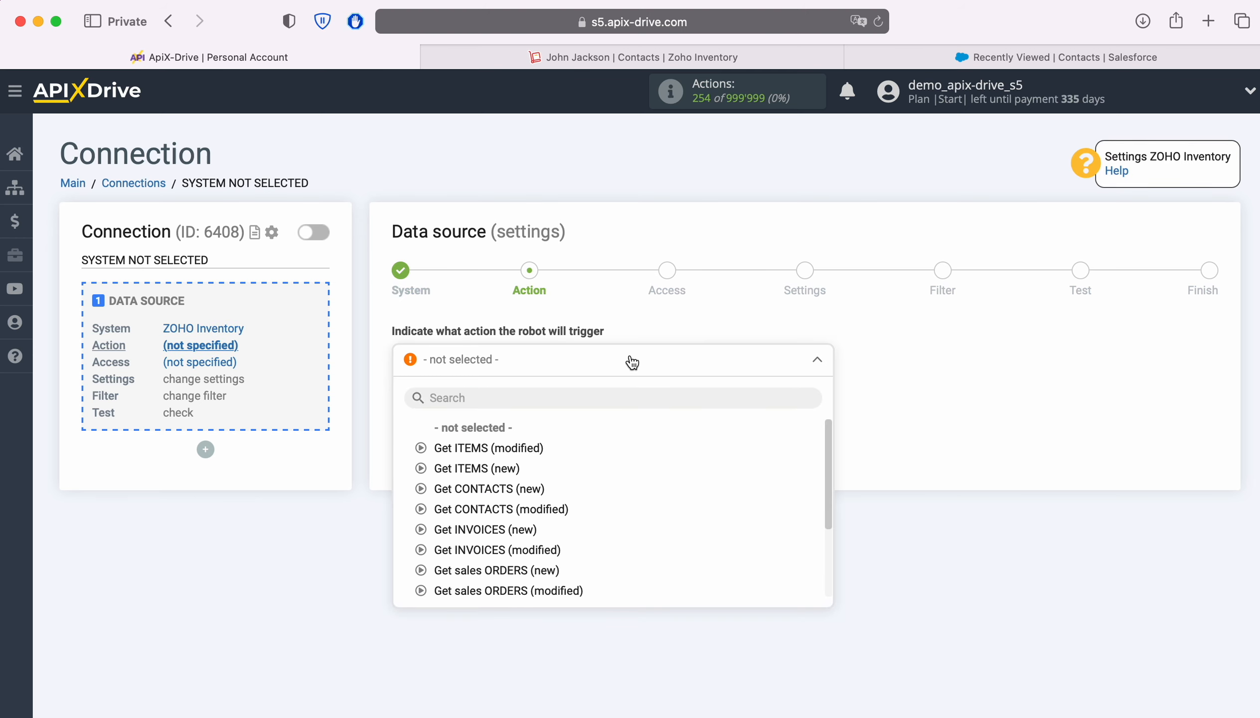
left_click(500, 489)
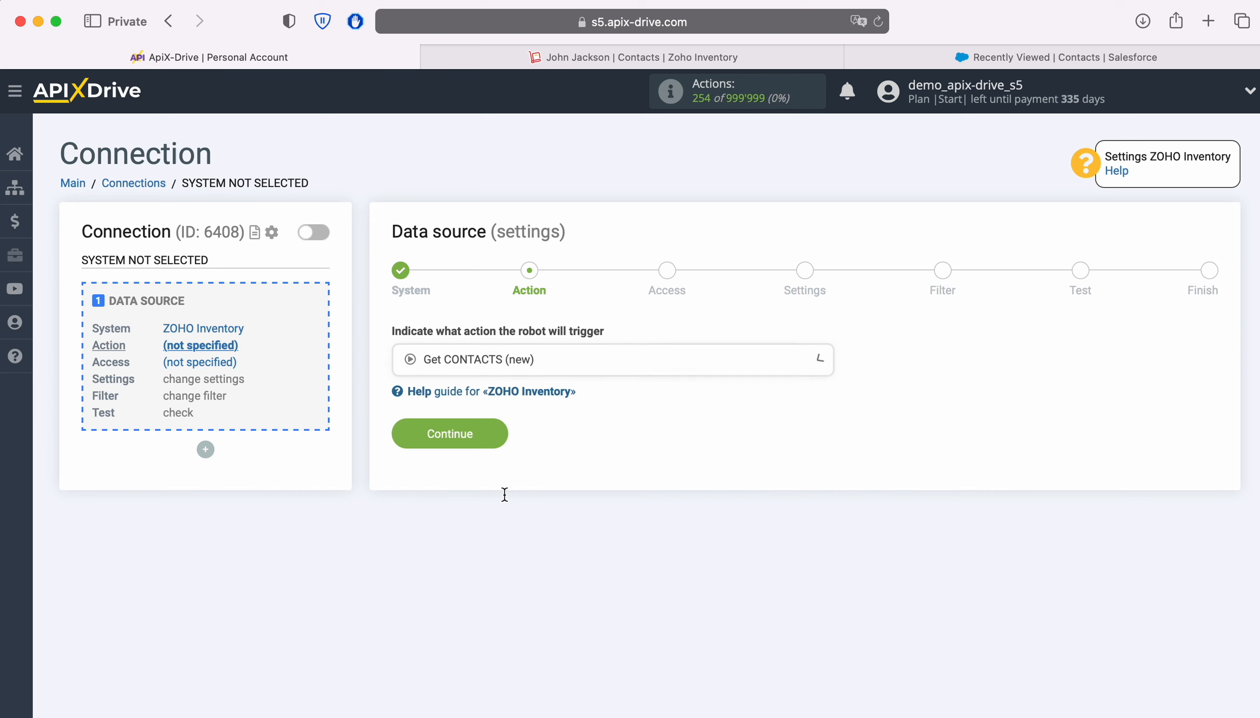
left_click(494, 431)
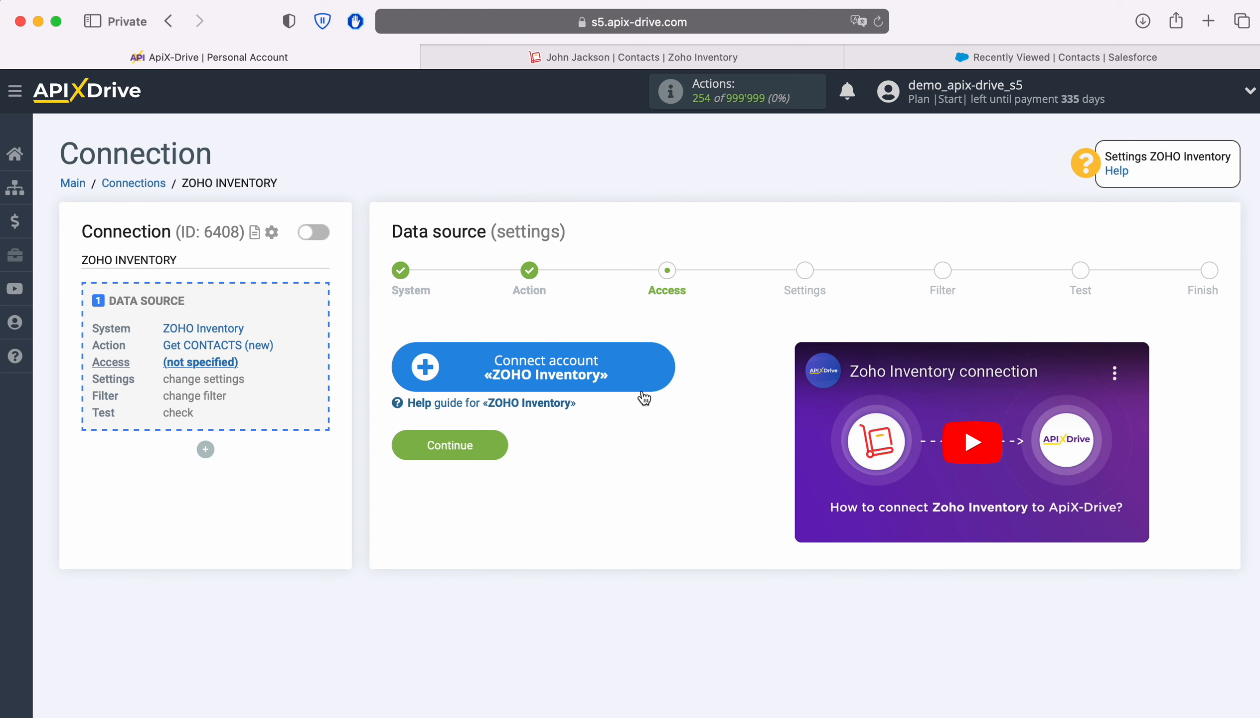
Step: Sign in to the Zoho account with its email and saved password, and grant ApiX-Drive access
left_click(659, 363)
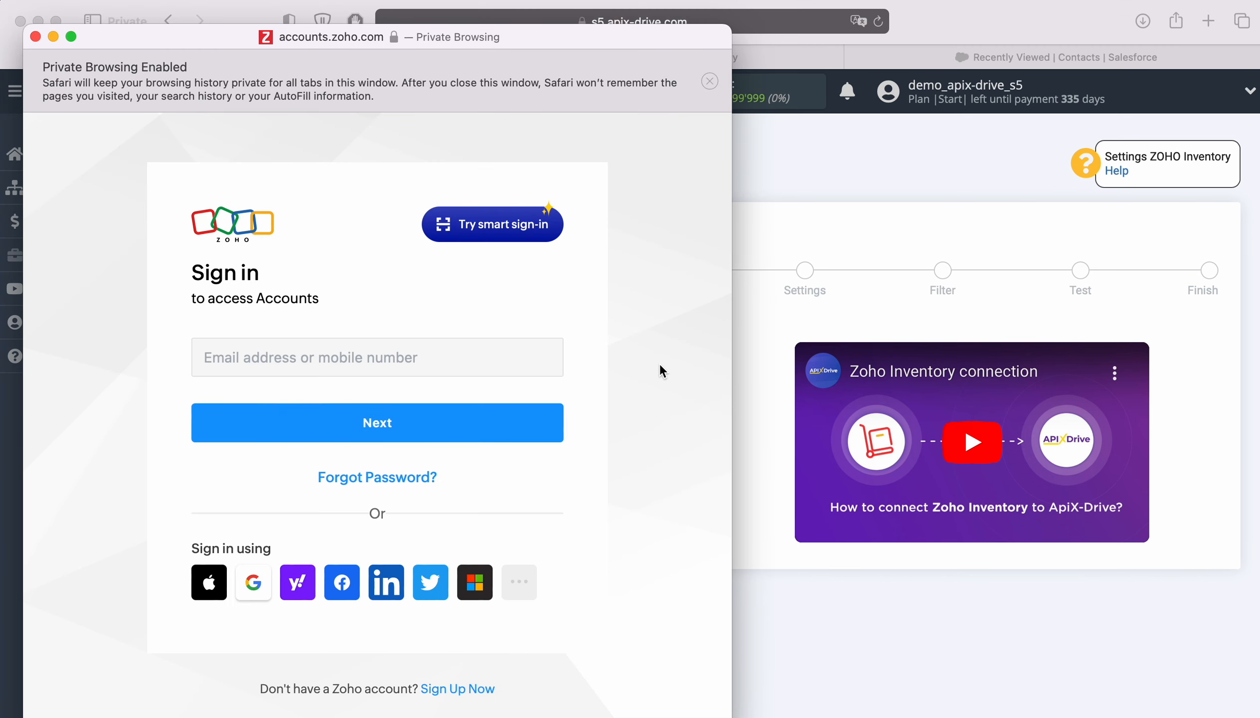
left_click(541, 361)
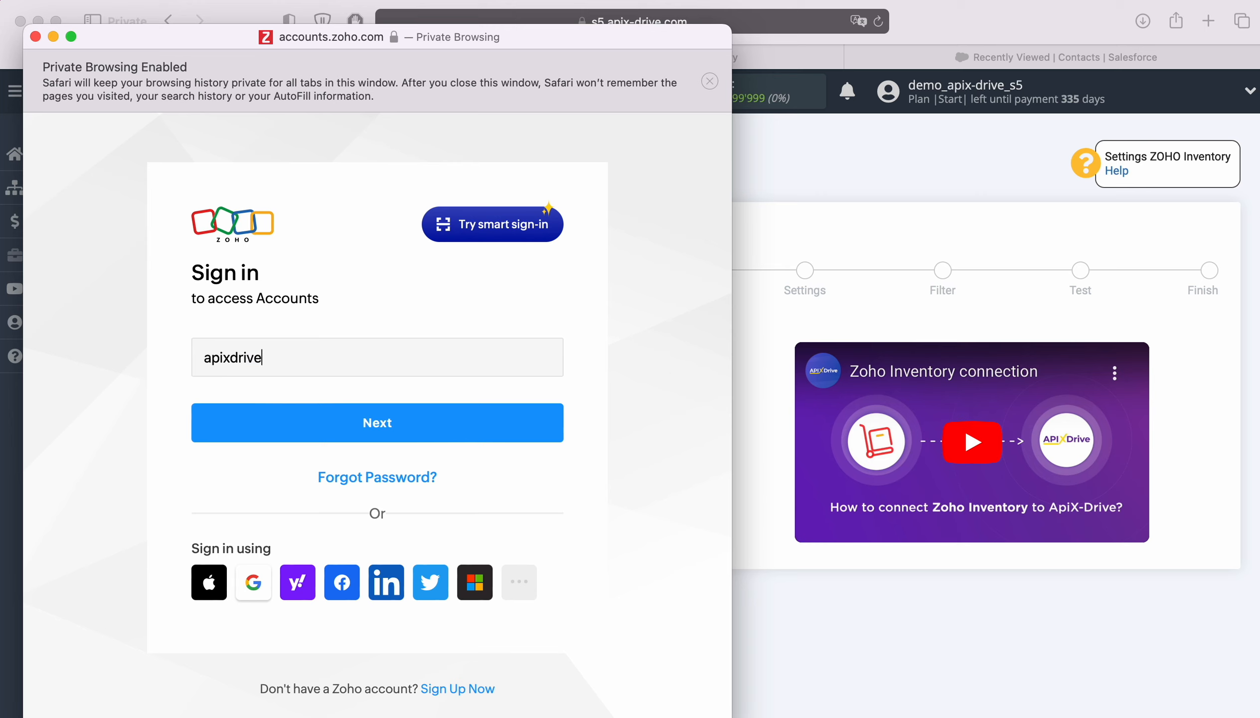
key("Return")
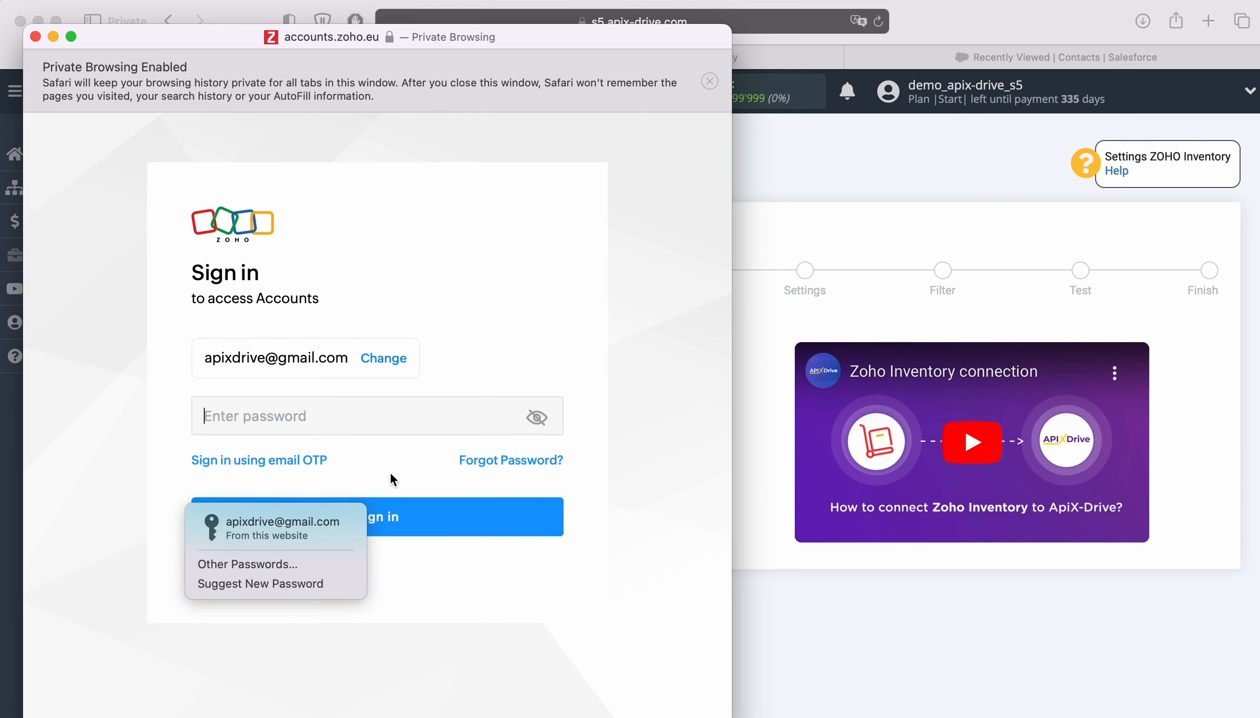
left_click(315, 528)
left_click(407, 521)
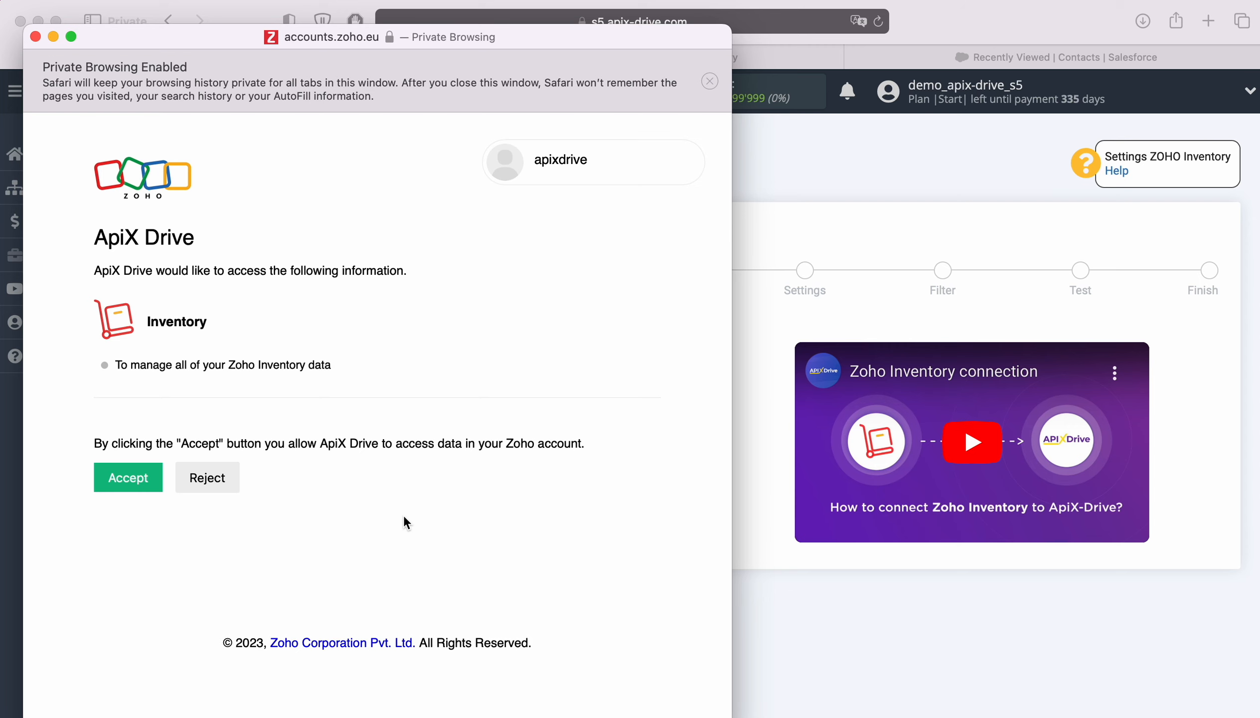
left_click(131, 479)
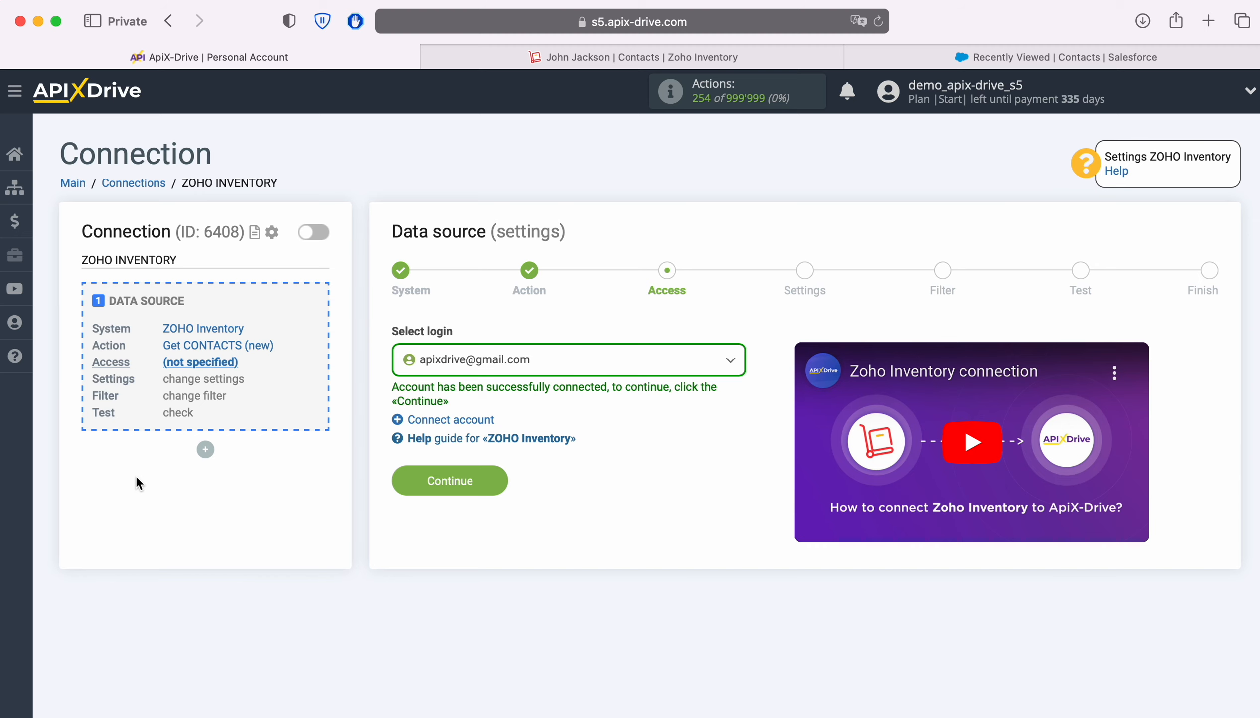
Step: Select the connected Zoho login, keep default settings, and skip filtering to reach the test preview
left_click(582, 370)
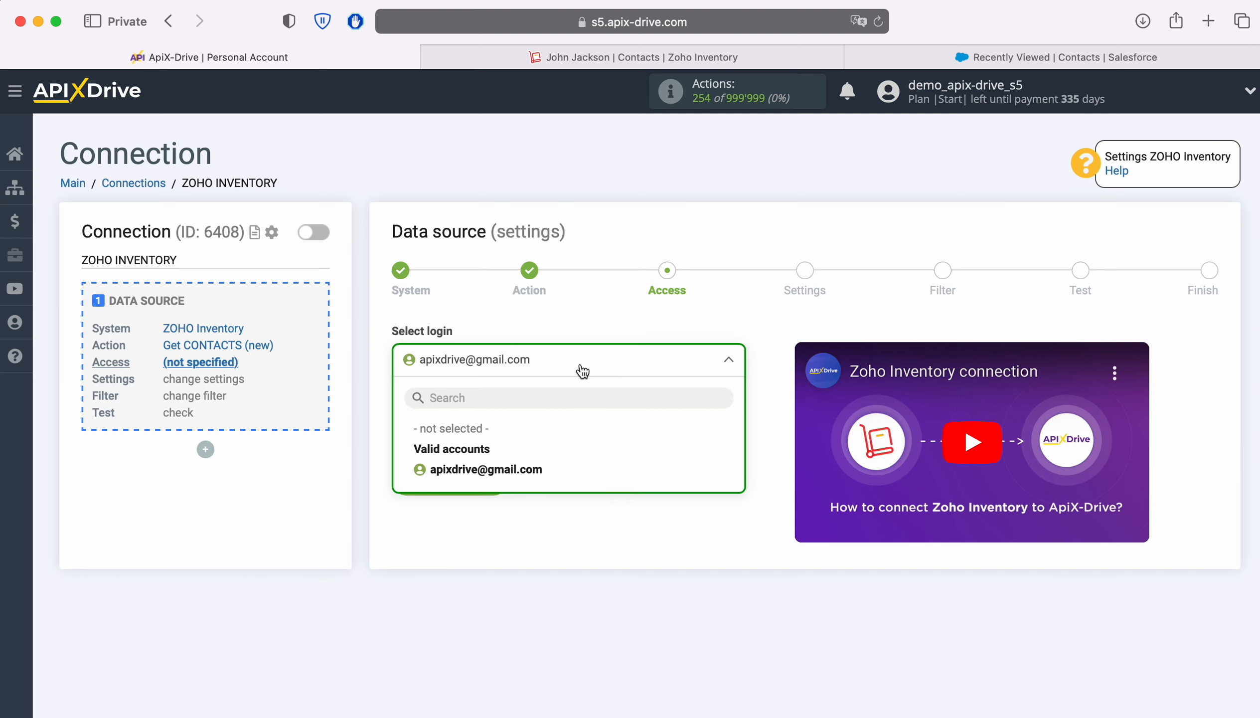
left_click(532, 468)
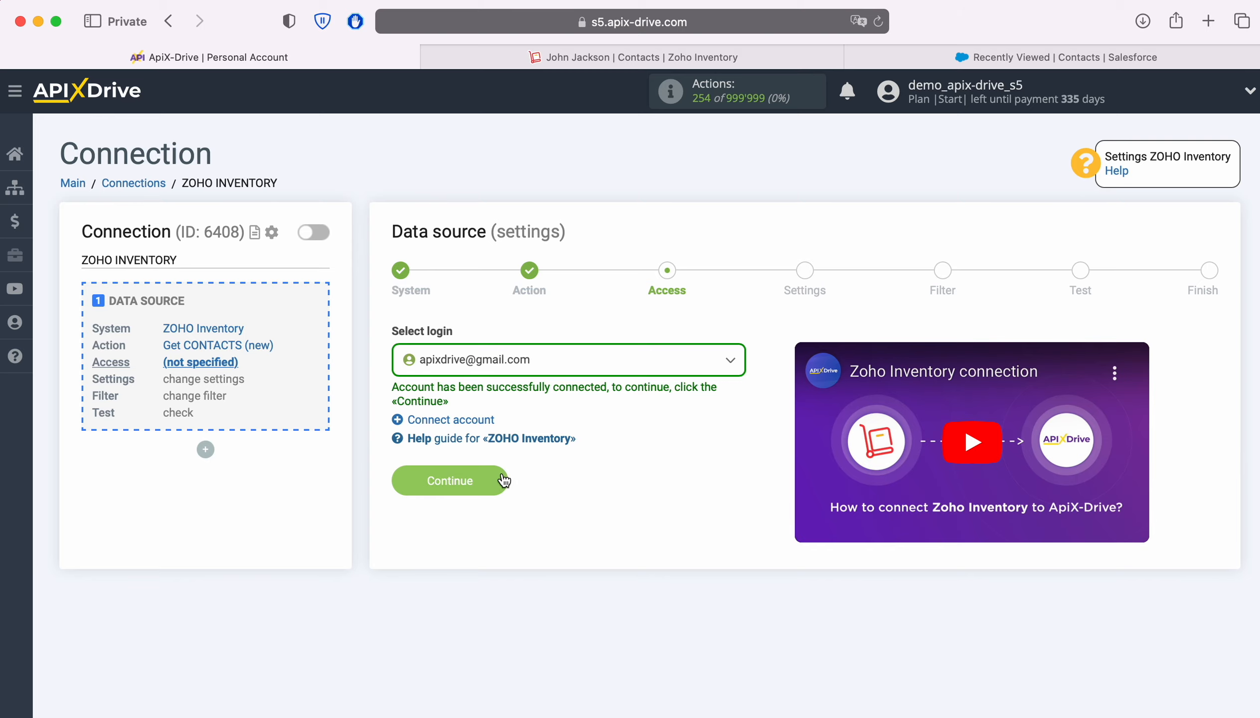
left_click(500, 480)
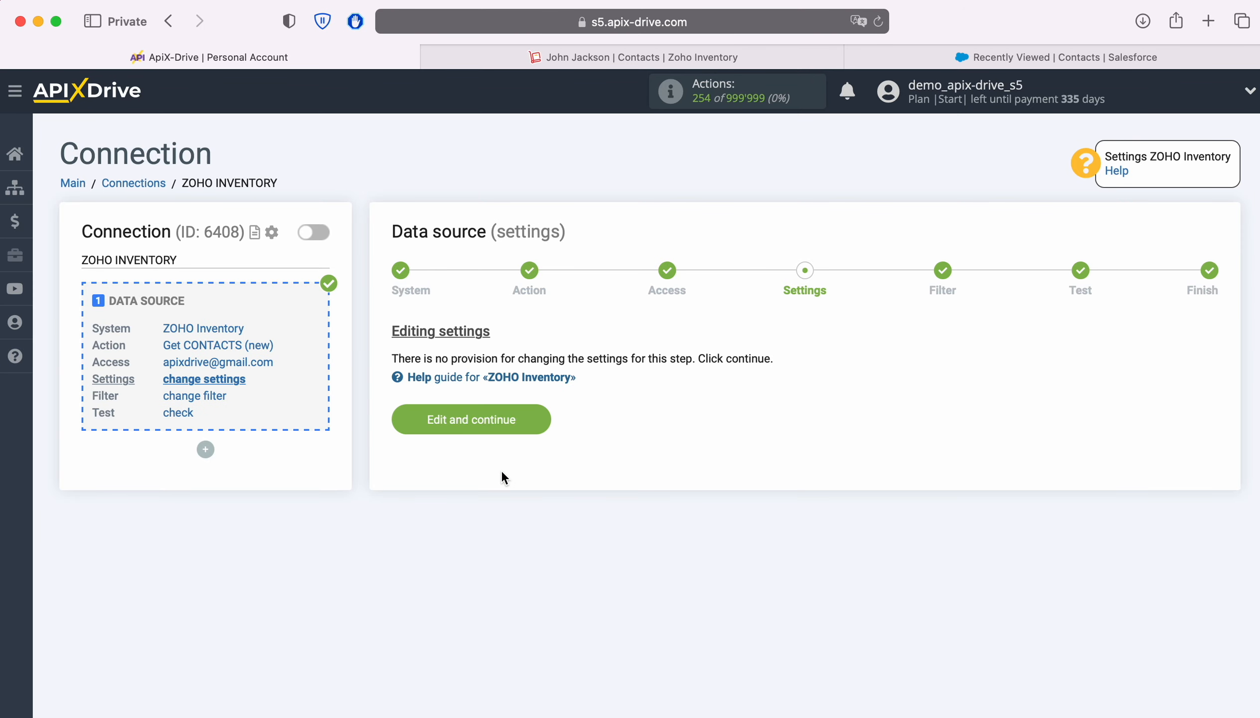
left_click(538, 418)
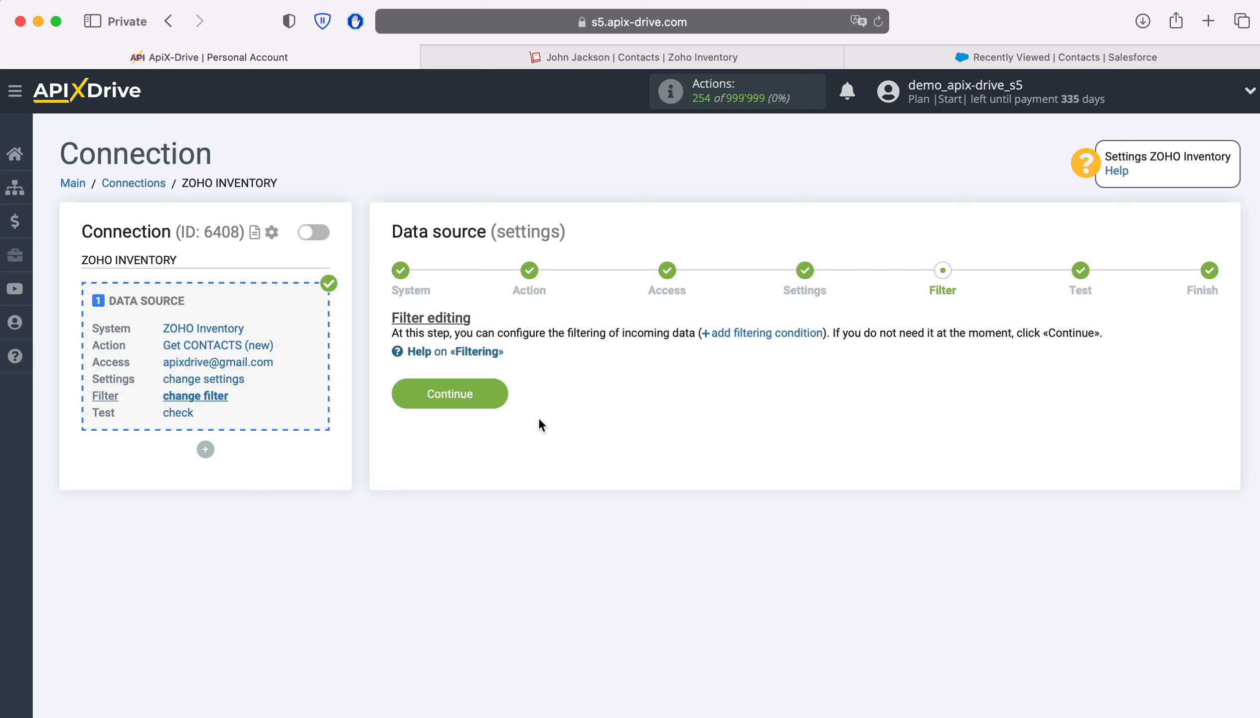
left_click(493, 387)
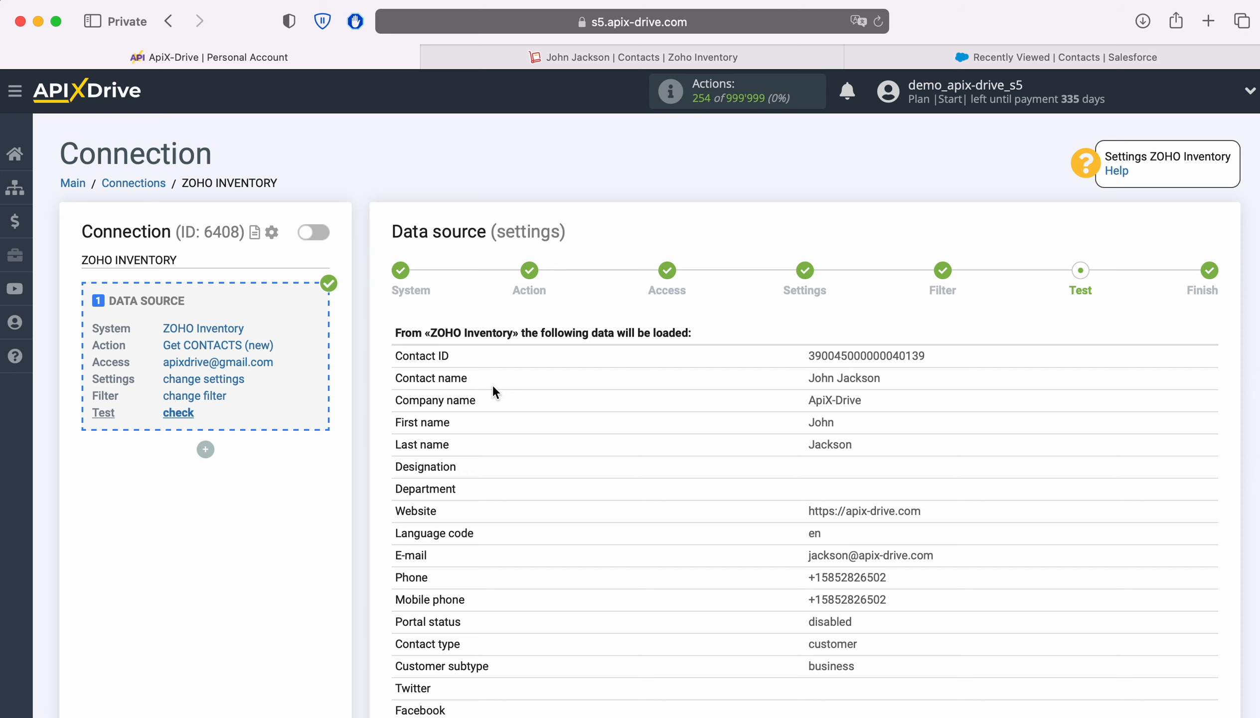
Step: Review the sample Zoho Inventory contact data and complete the data source setup
scroll(493, 388, "down", 6)
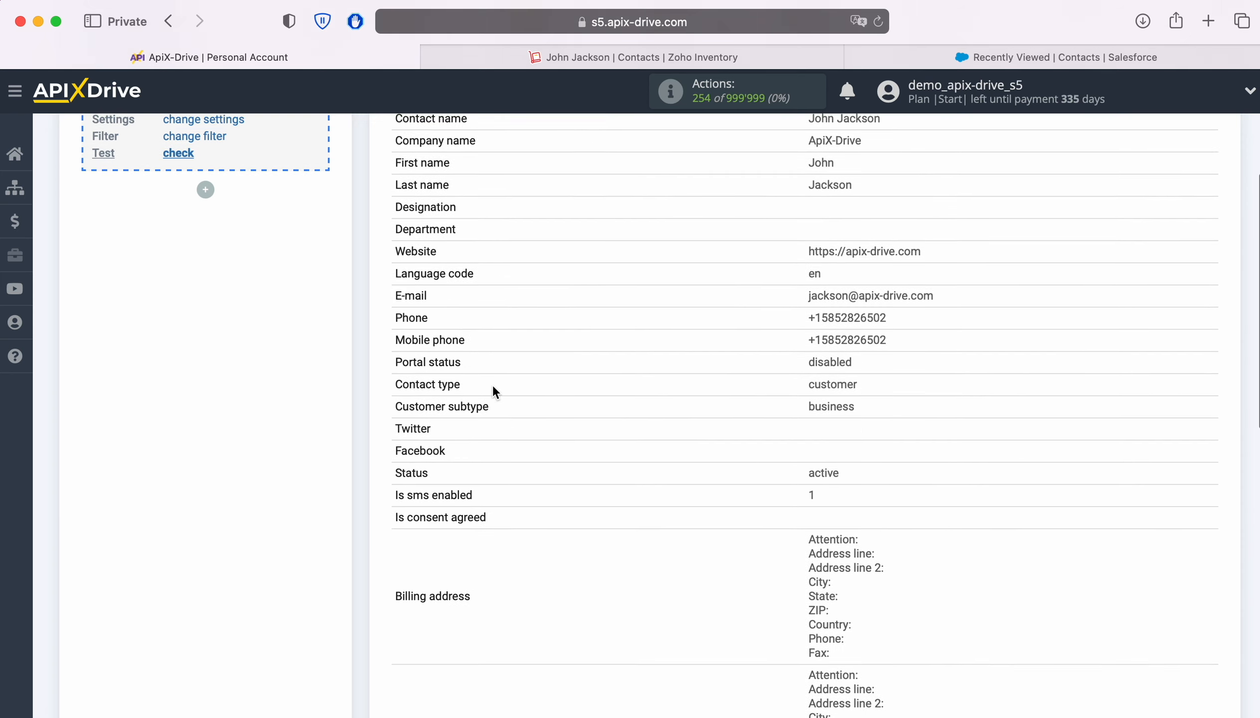
scroll(494, 391, "down", 9)
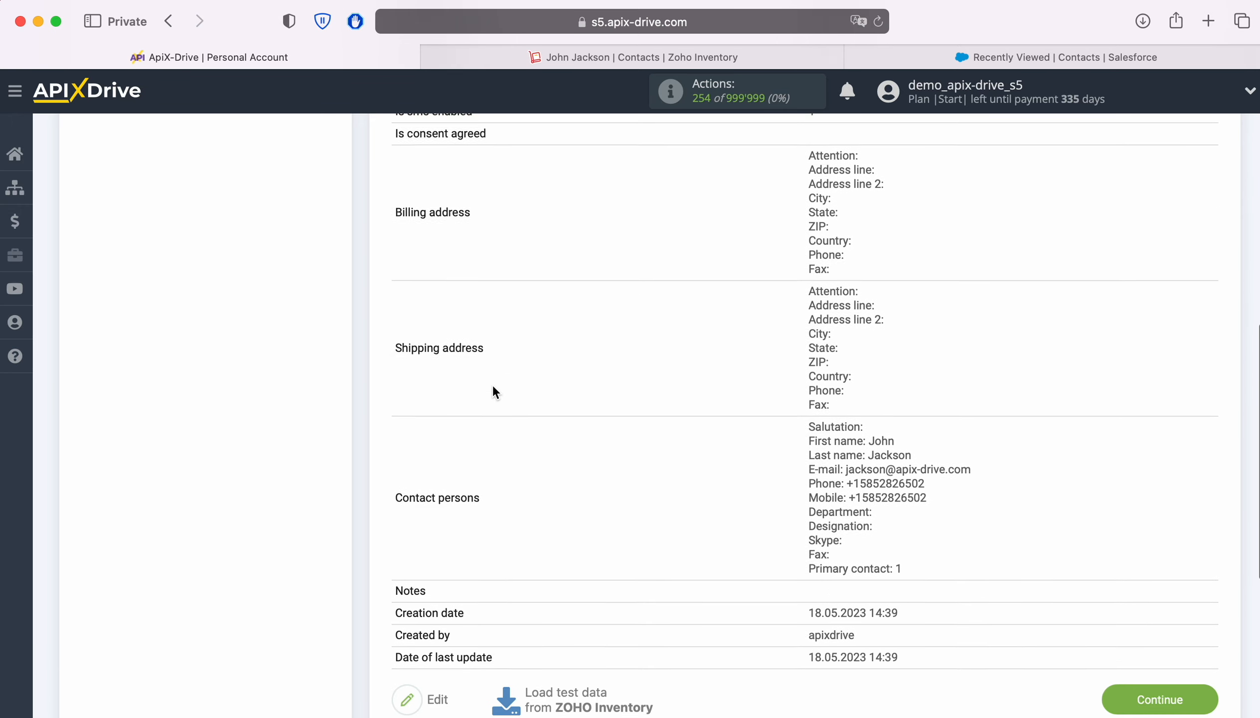
left_click(1199, 623)
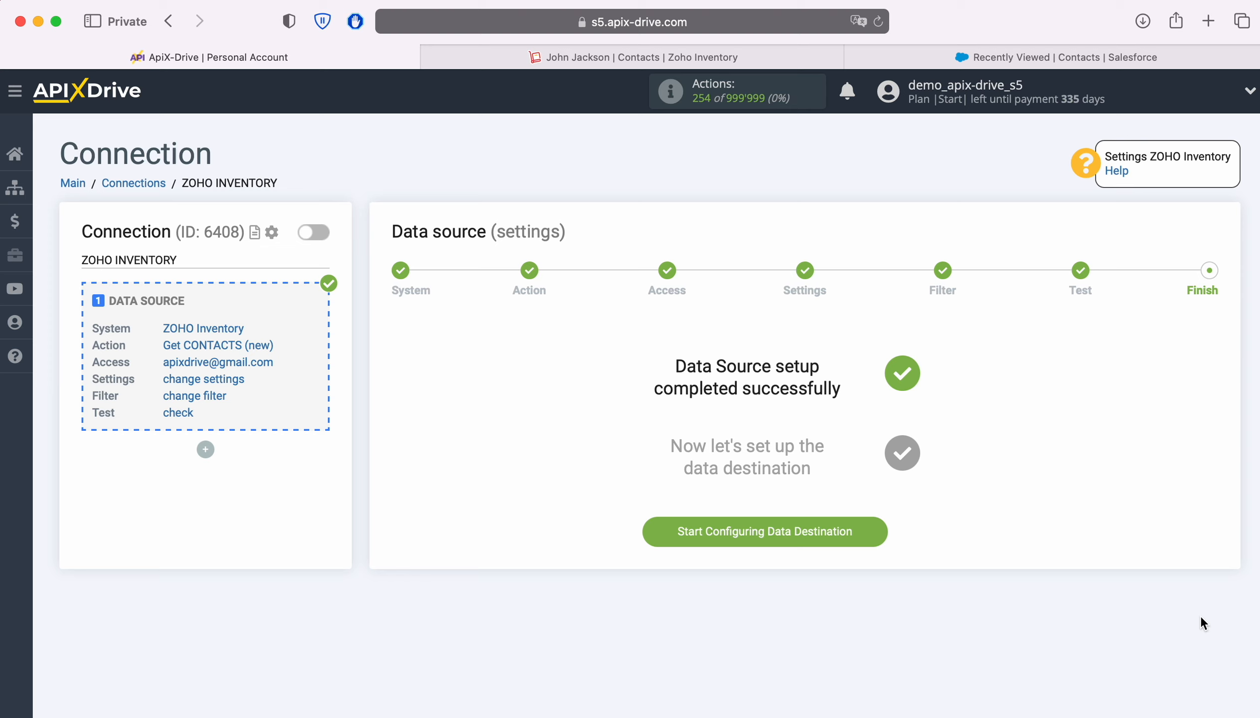
Step: Choose Salesforce CRM as the data destination system
left_click(880, 530)
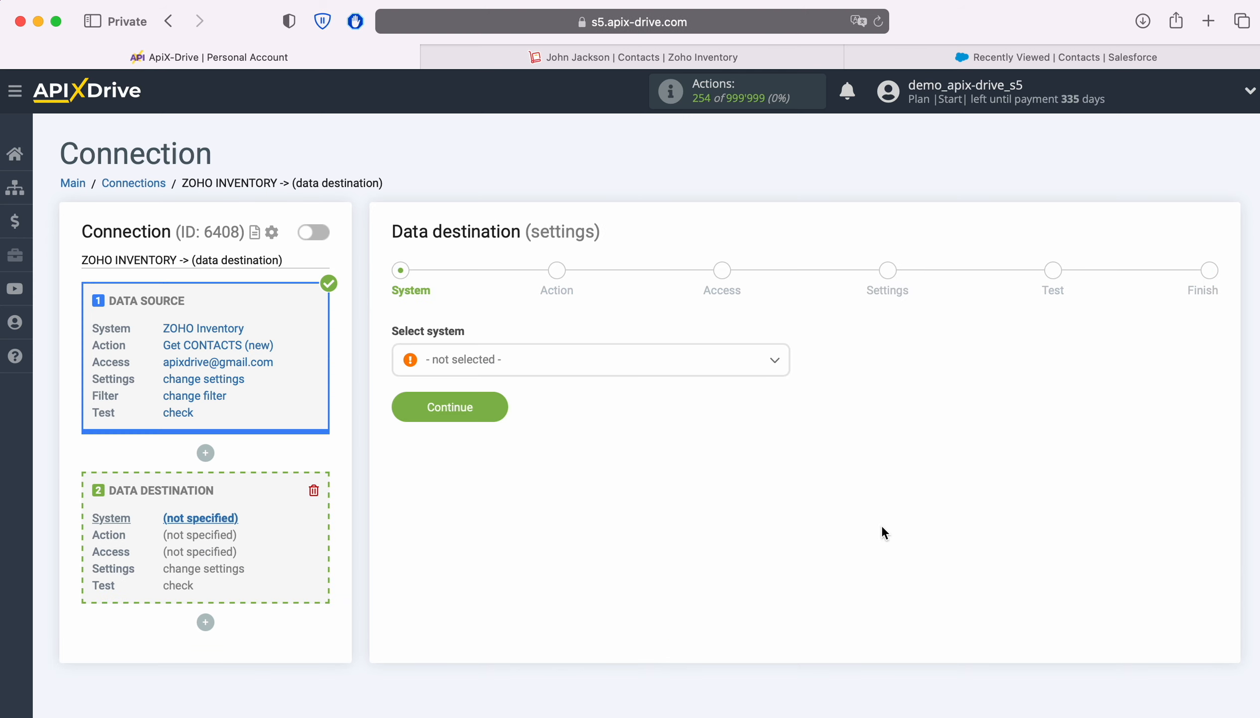
left_click(481, 363)
scroll(710, 481, "down", 5)
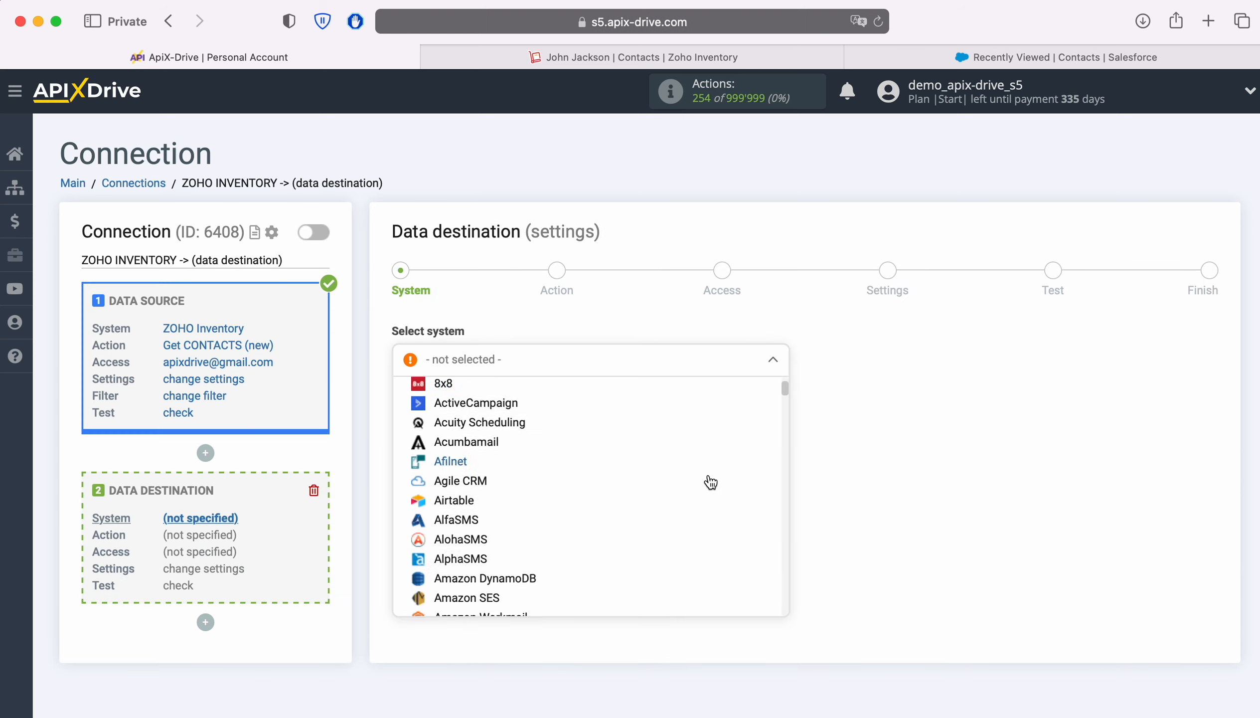
scroll(711, 483, "down", 15)
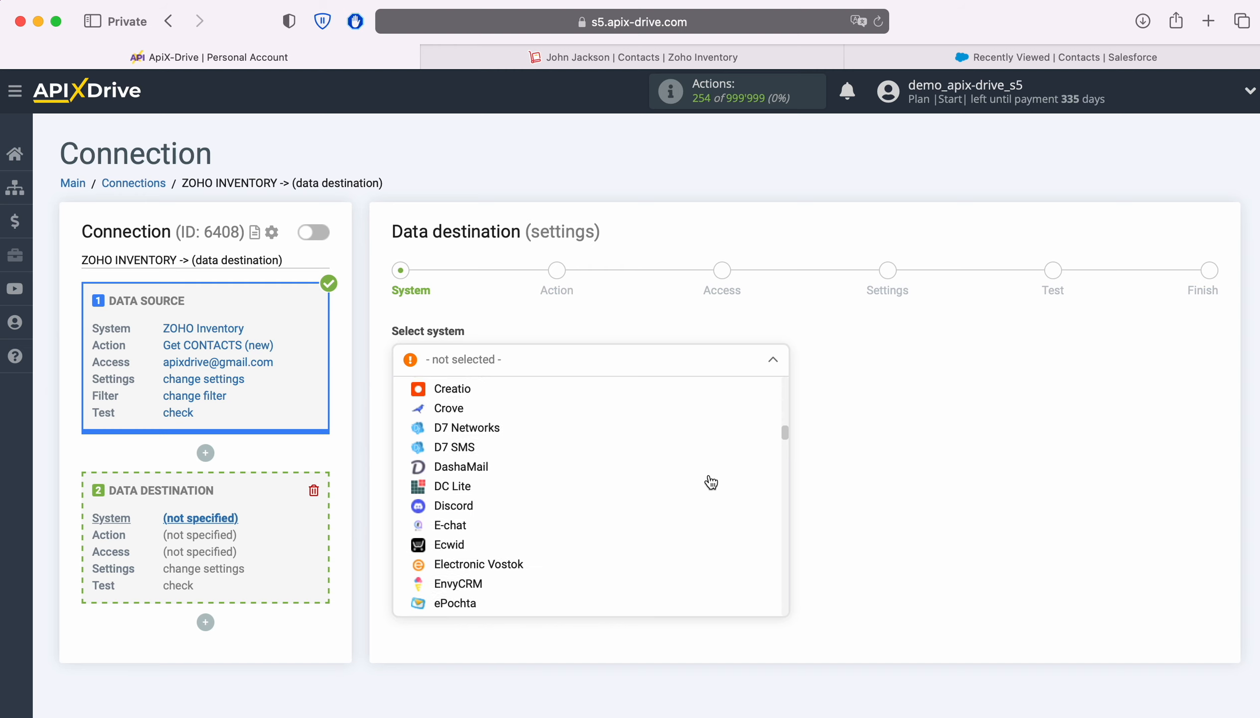
scroll(711, 483, "down", 15)
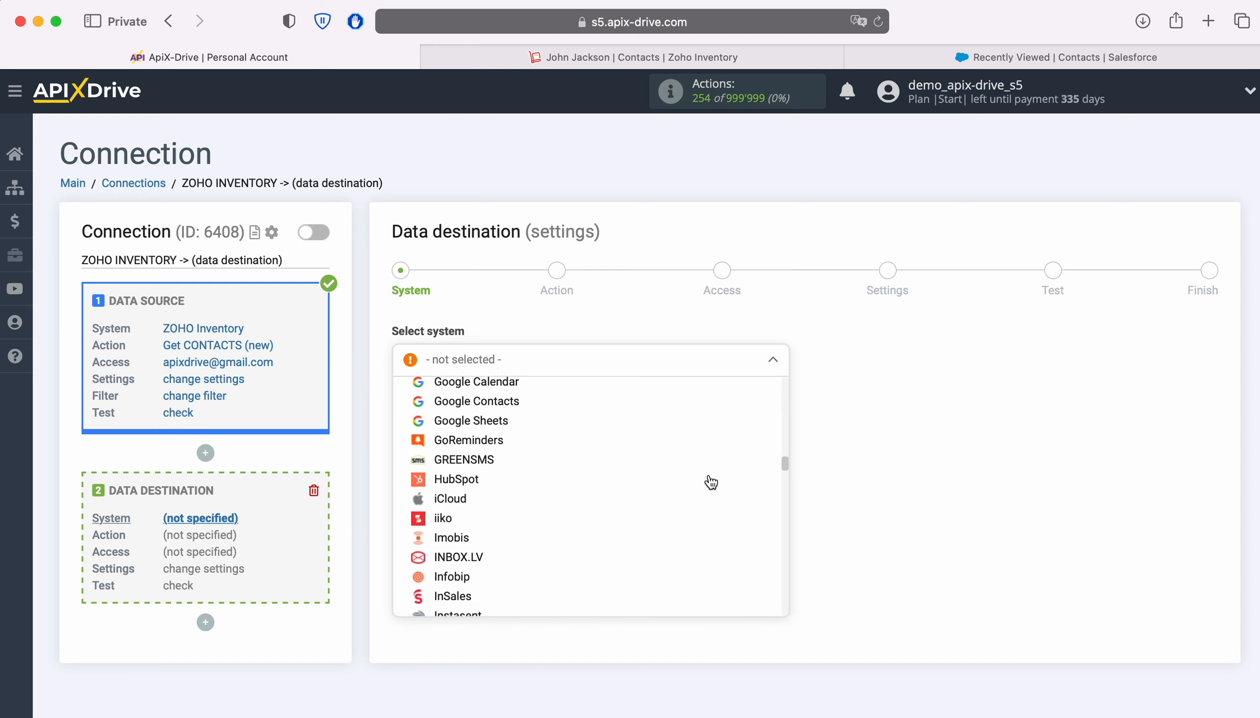
scroll(710, 482, "down", 15)
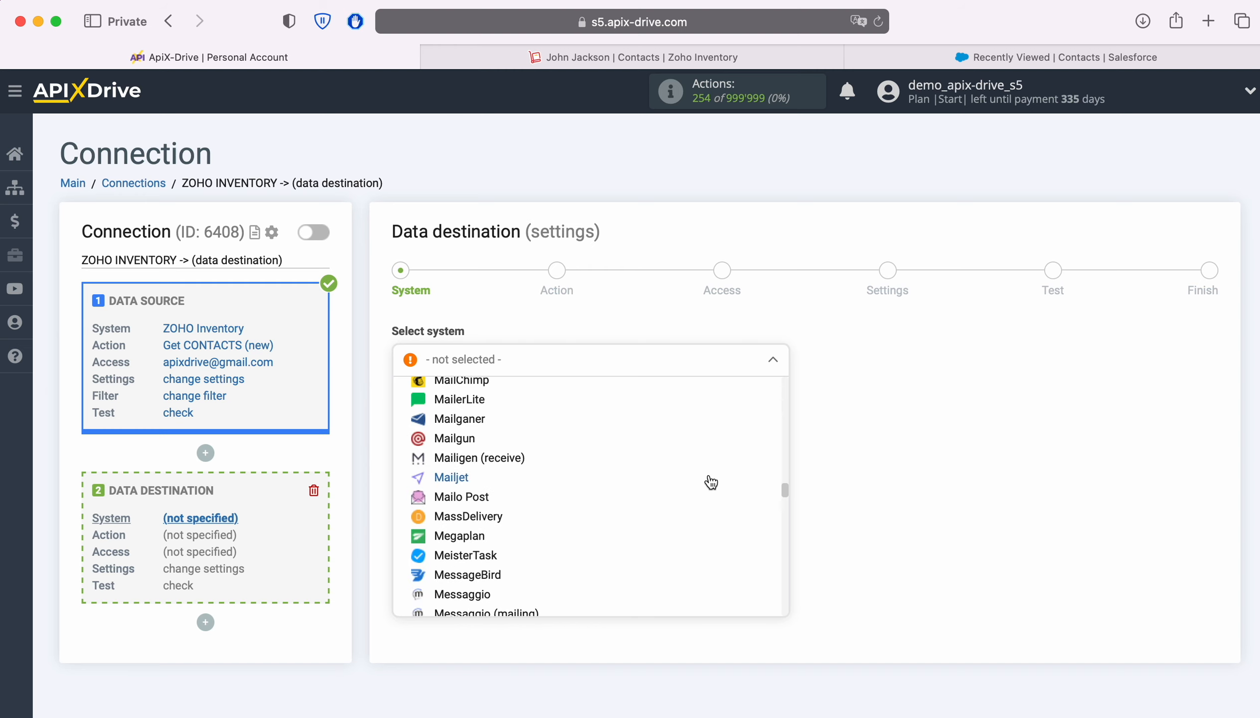
scroll(711, 482, "down", 15)
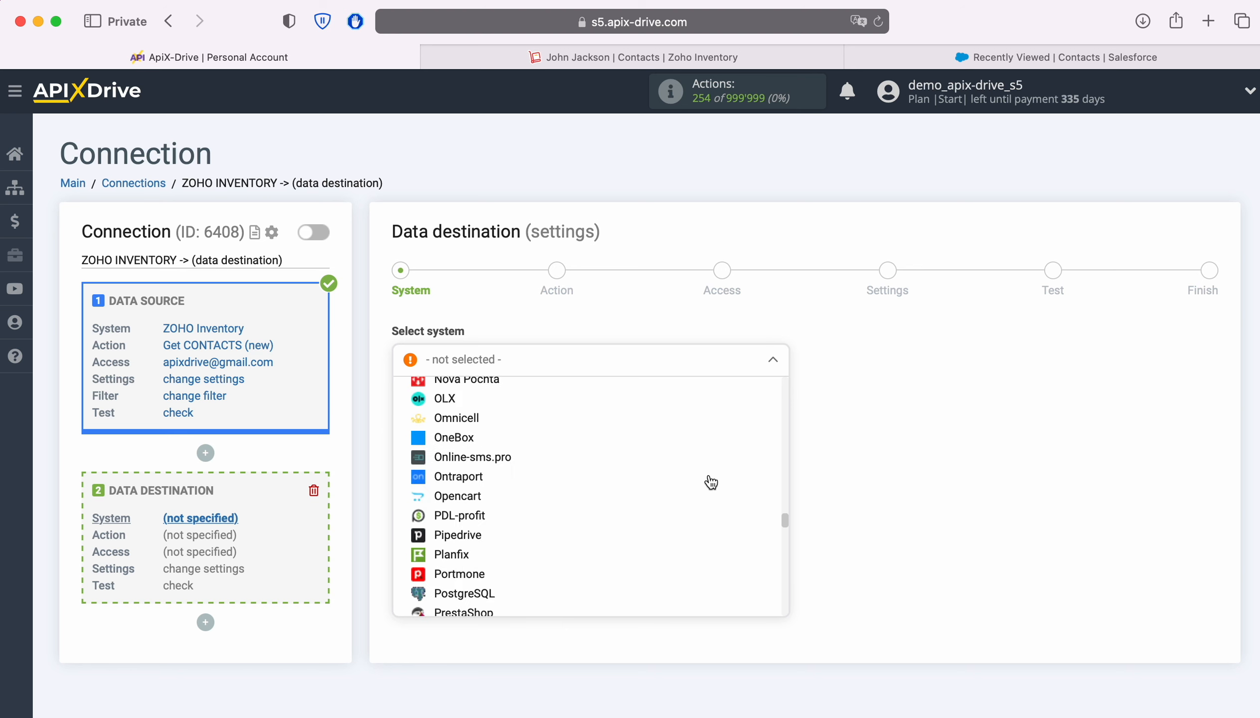
scroll(710, 482, "down", 10)
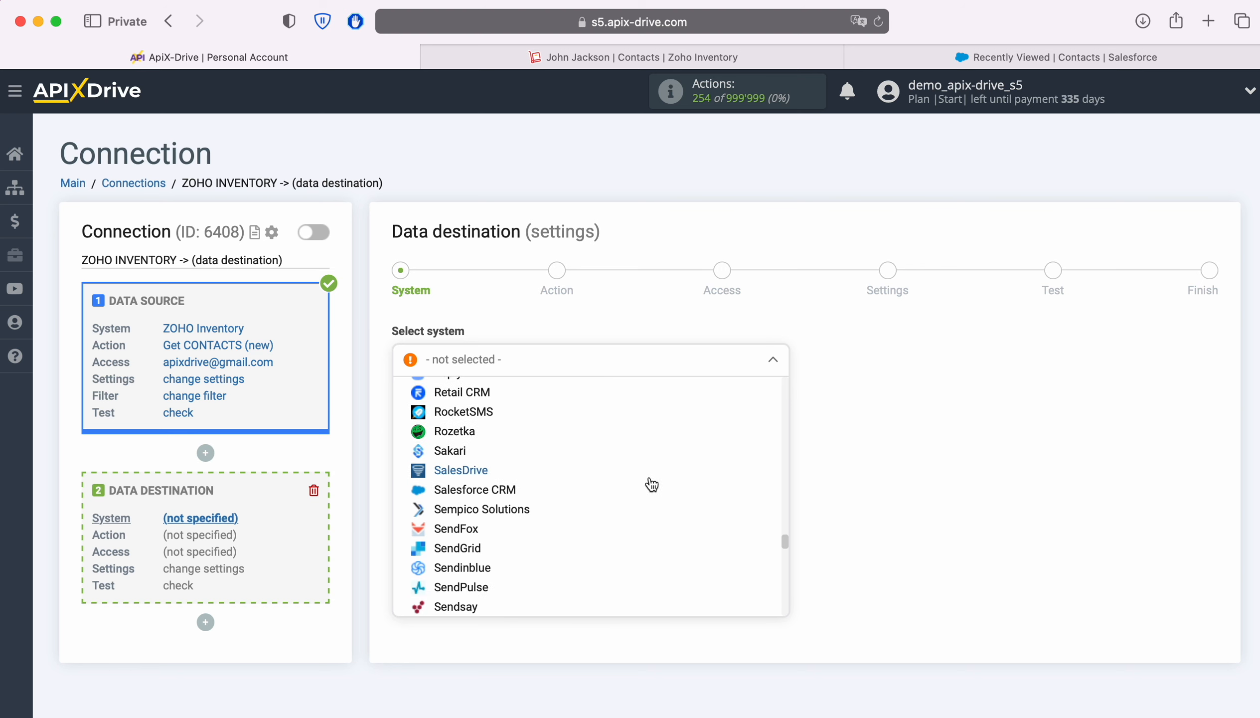
left_click(475, 490)
left_click(494, 411)
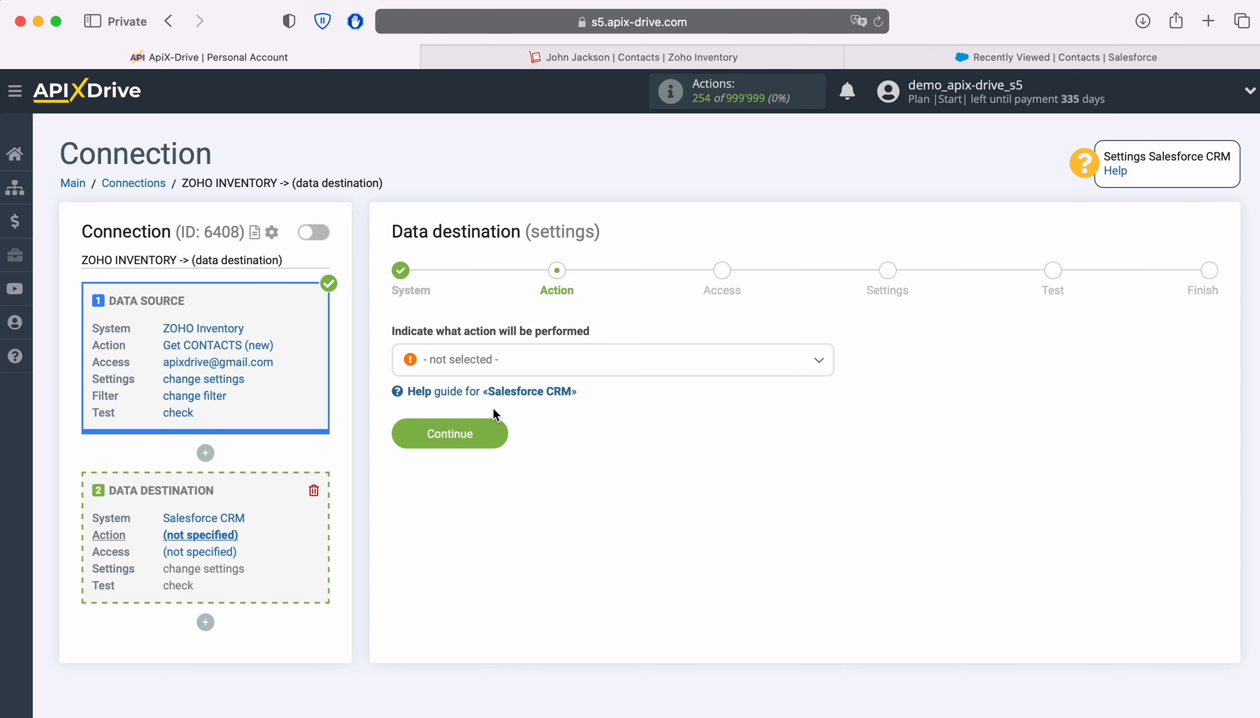
Step: Set the destination action to Create CONTACT
left_click(618, 363)
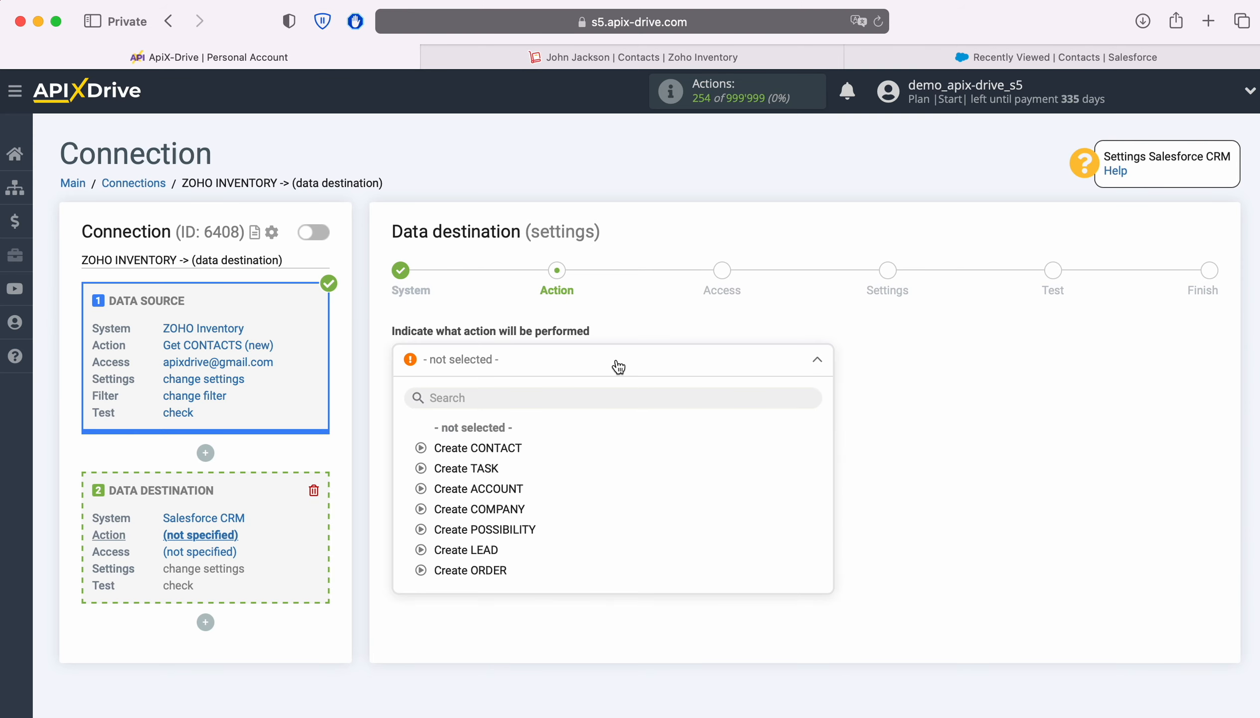
left_click(506, 448)
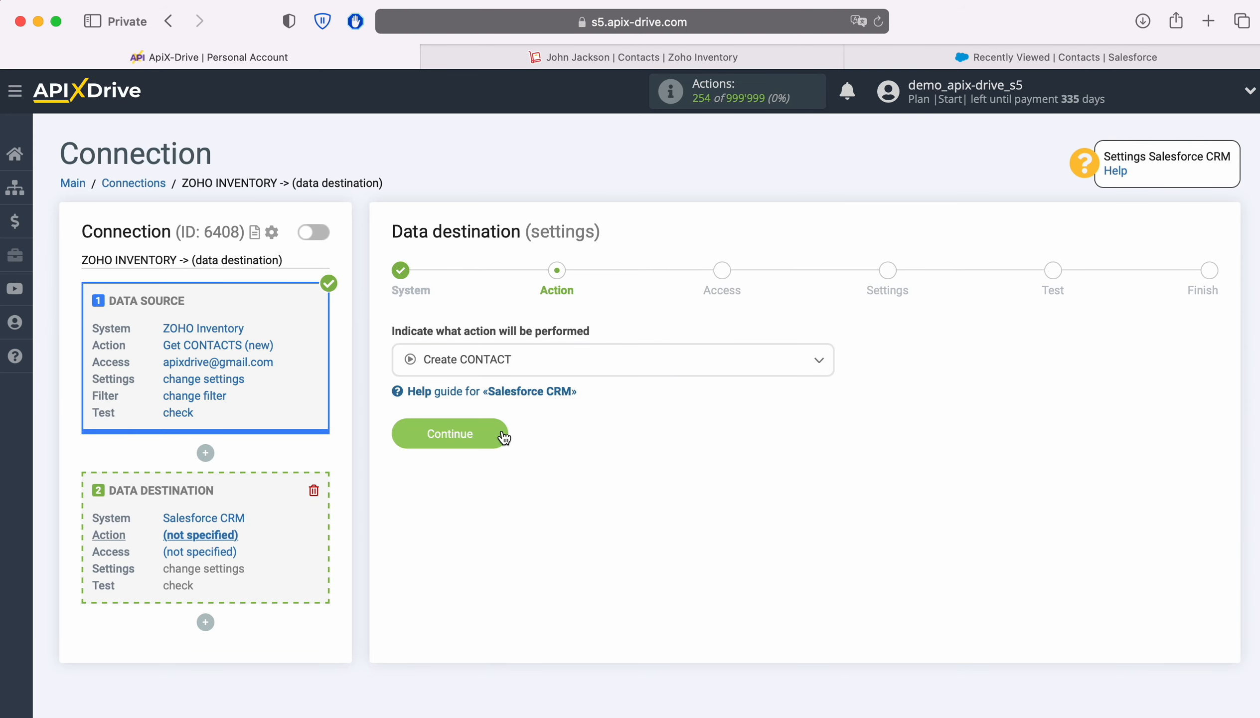
left_click(501, 431)
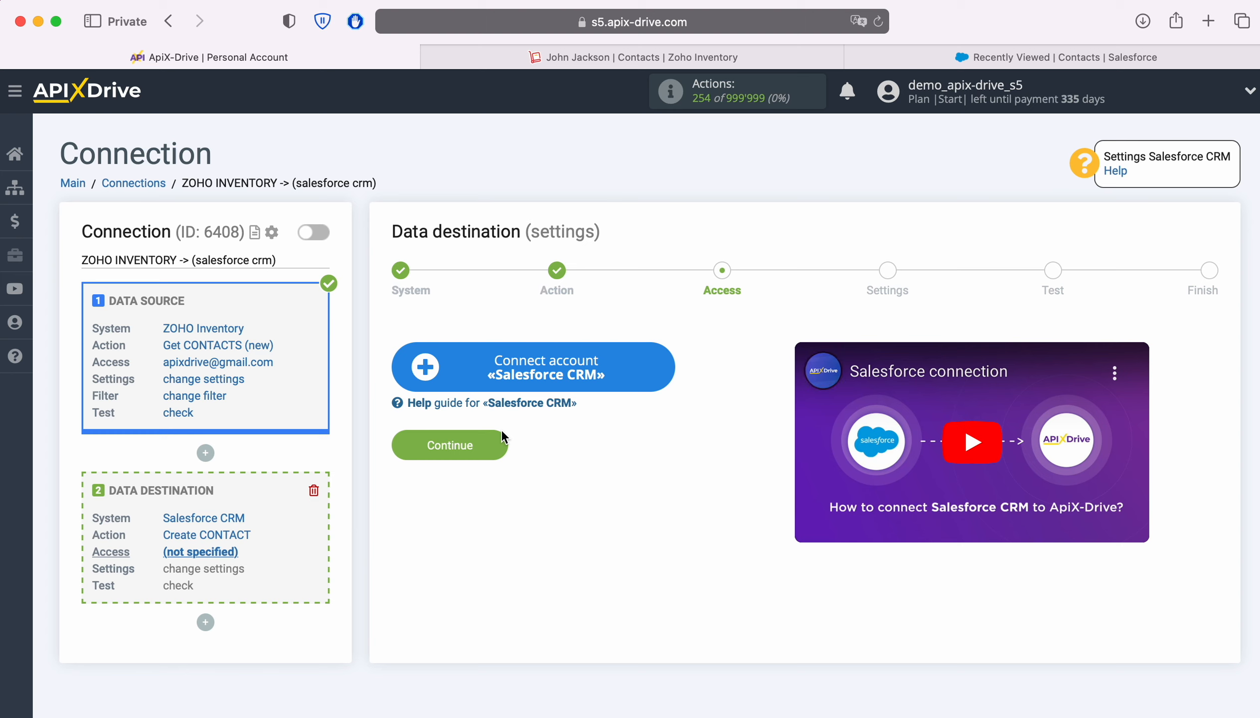
Step: Log in to the Salesforce account with its username and password to authorise ApiX-Drive
left_click(663, 364)
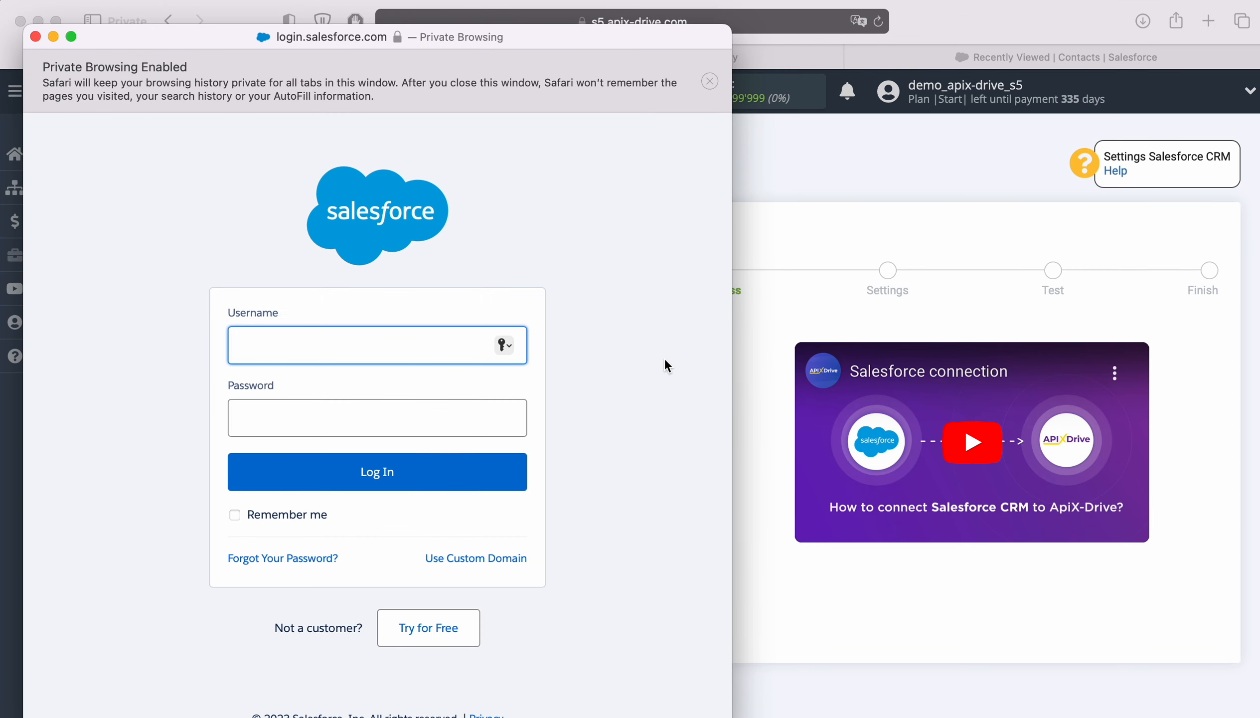
right_click(282, 344)
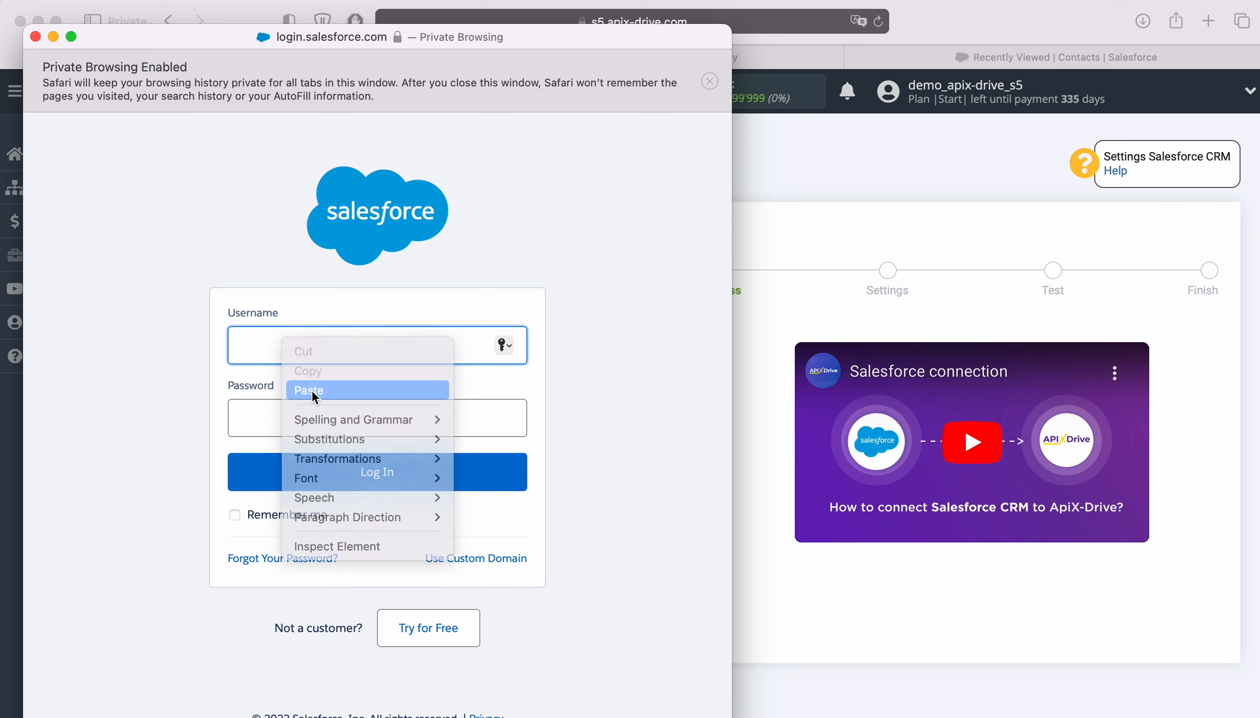
left_click(302, 391)
key("Tab")
type("•••••••••••••")
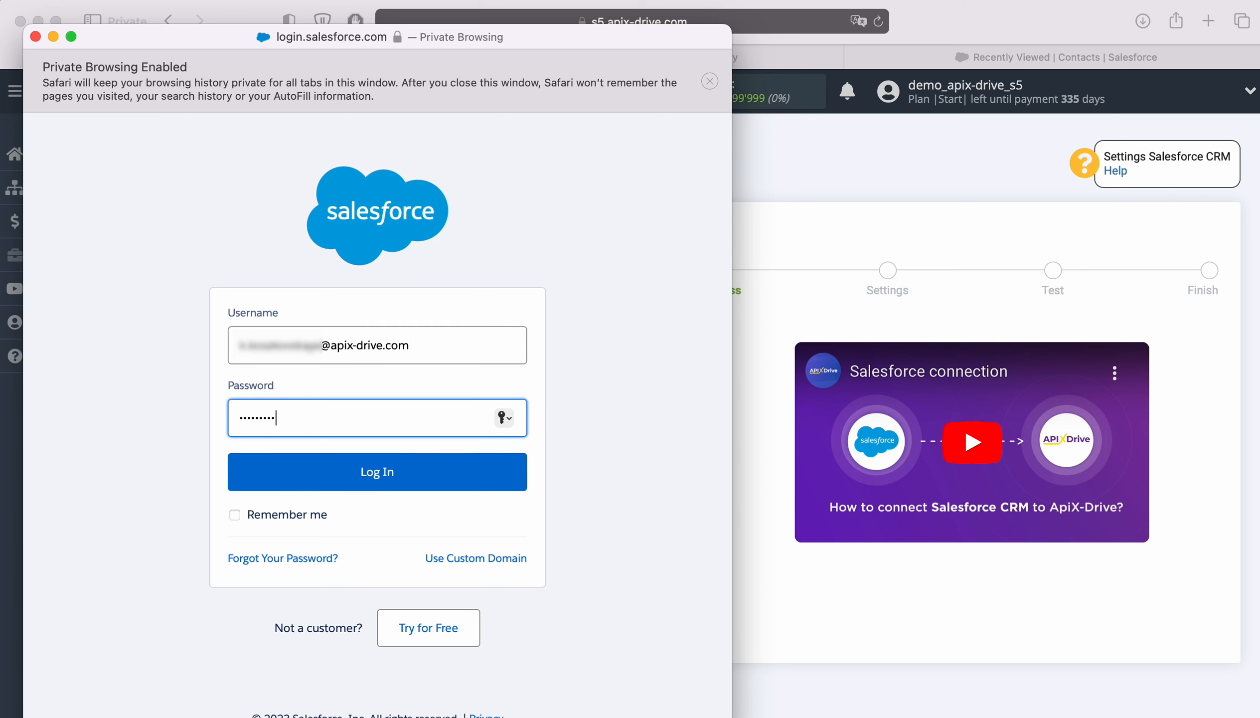
left_click(407, 470)
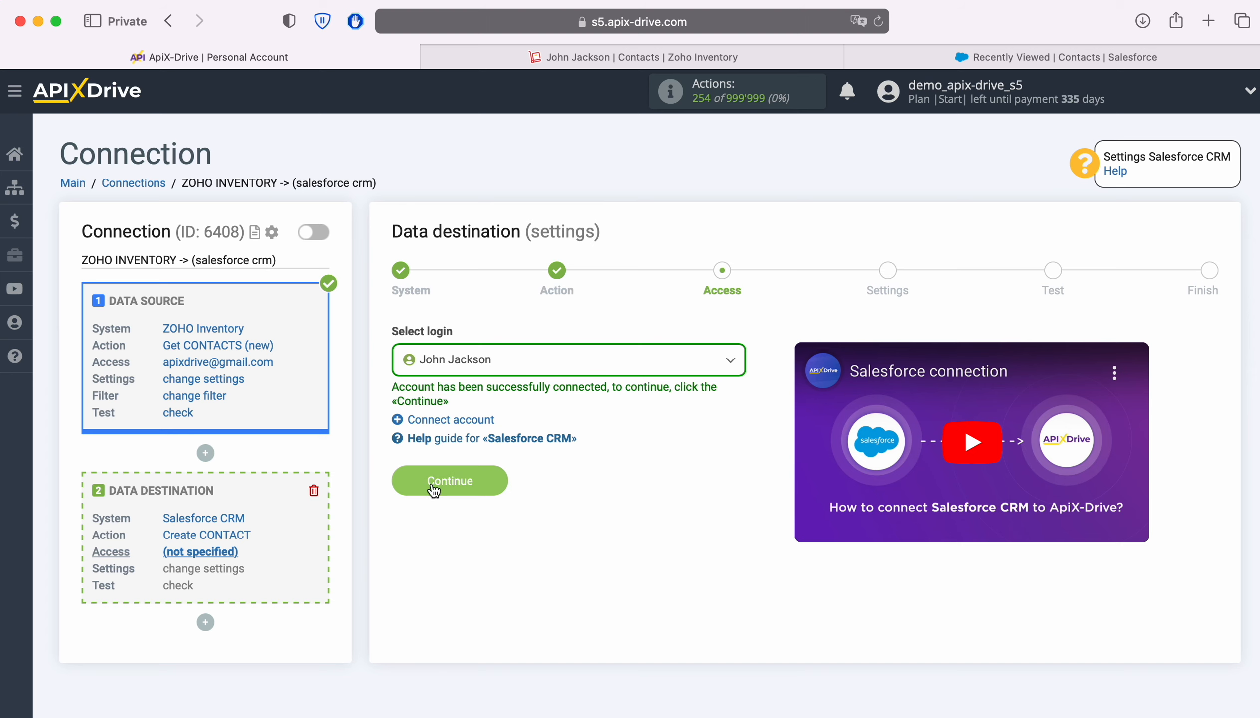
Step: Select the connected Salesforce login and continue to field settings
left_click(582, 361)
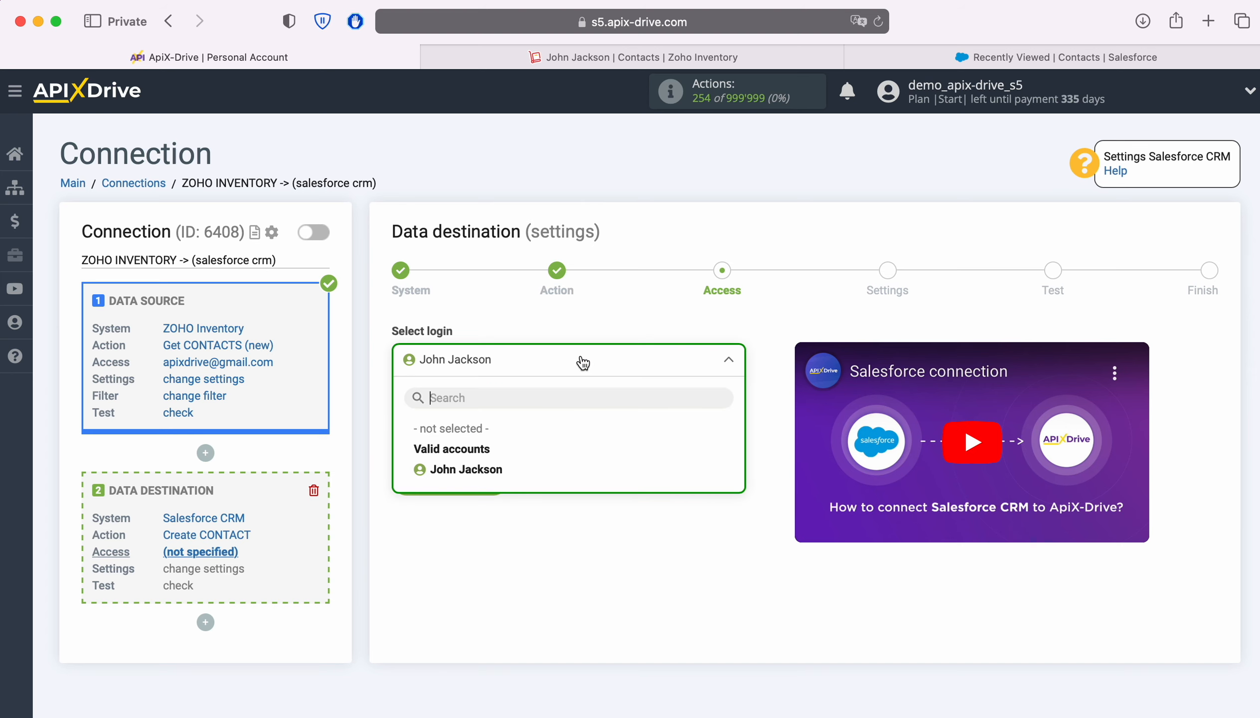
left_click(493, 466)
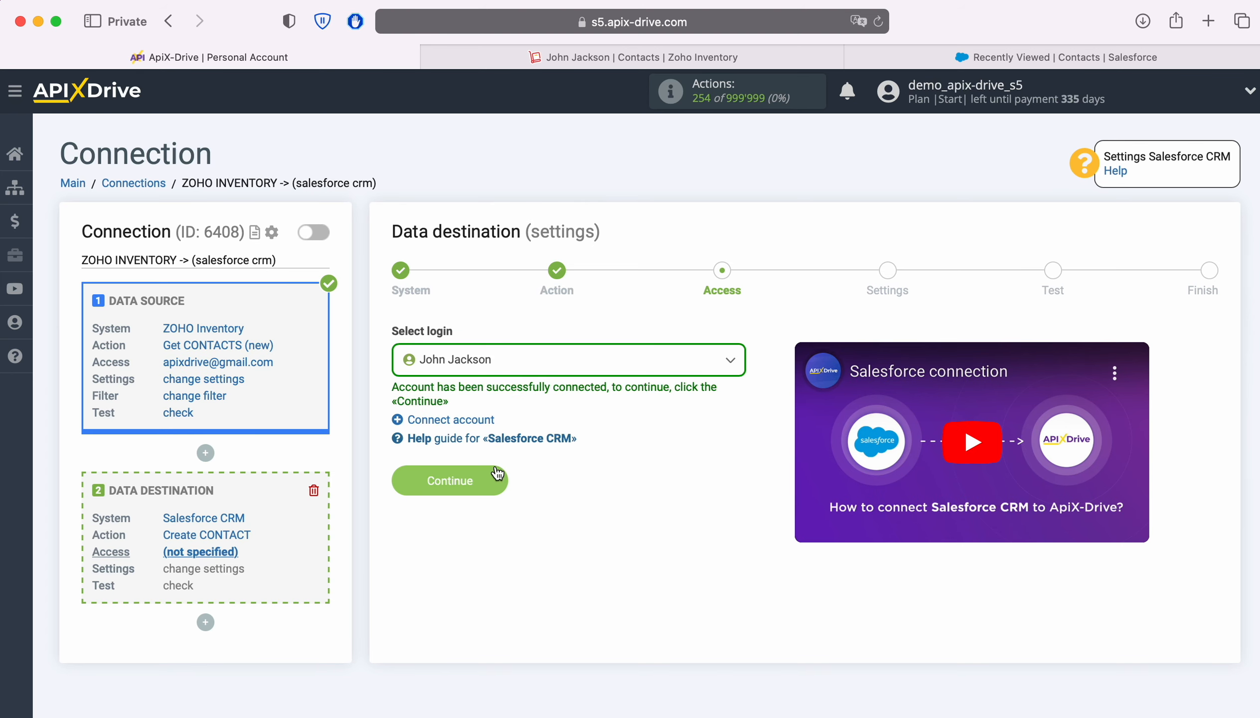
left_click(495, 474)
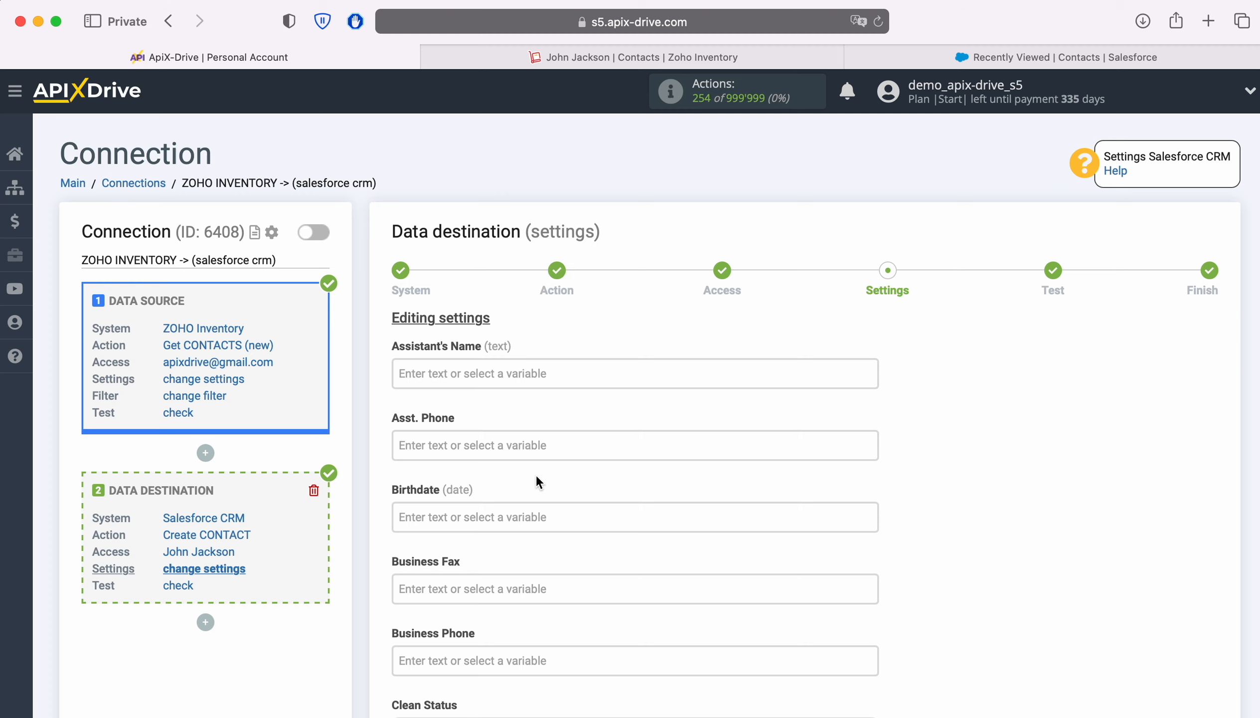
Step: Map the Salesforce Email field to the ZOHO Inventory E-mail variable
scroll(537, 475, "down", 8)
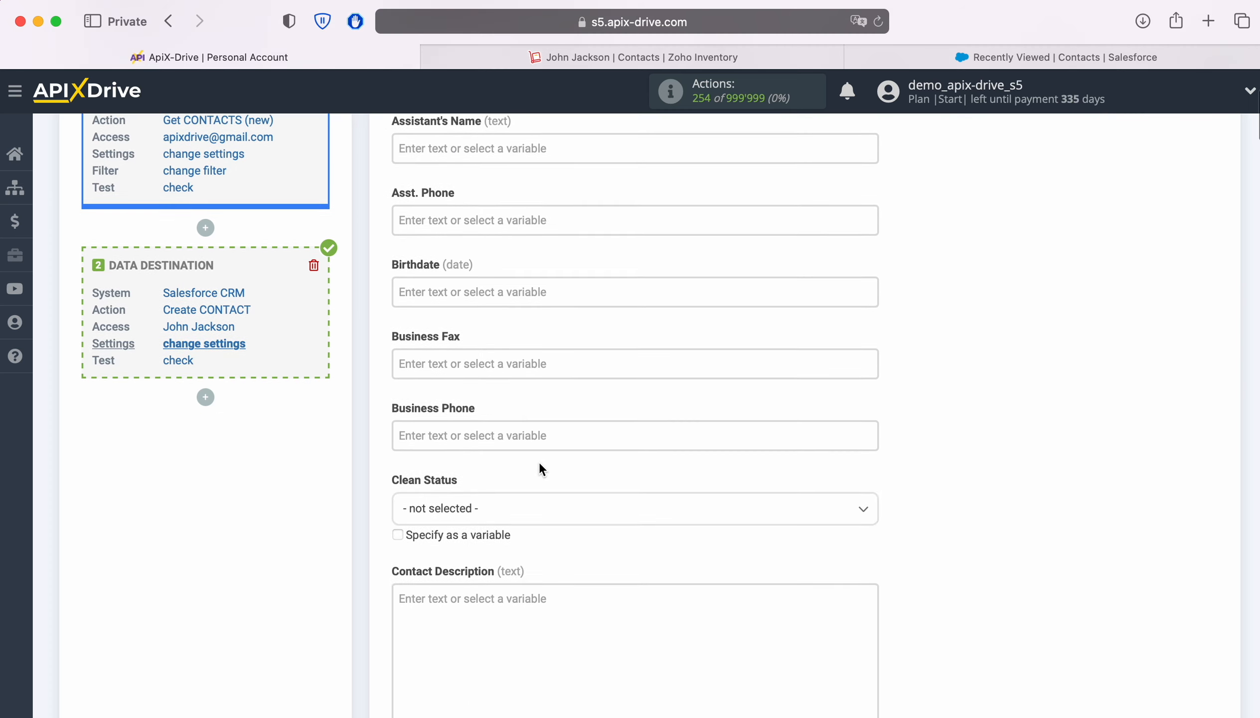
scroll(539, 462, "down", 6)
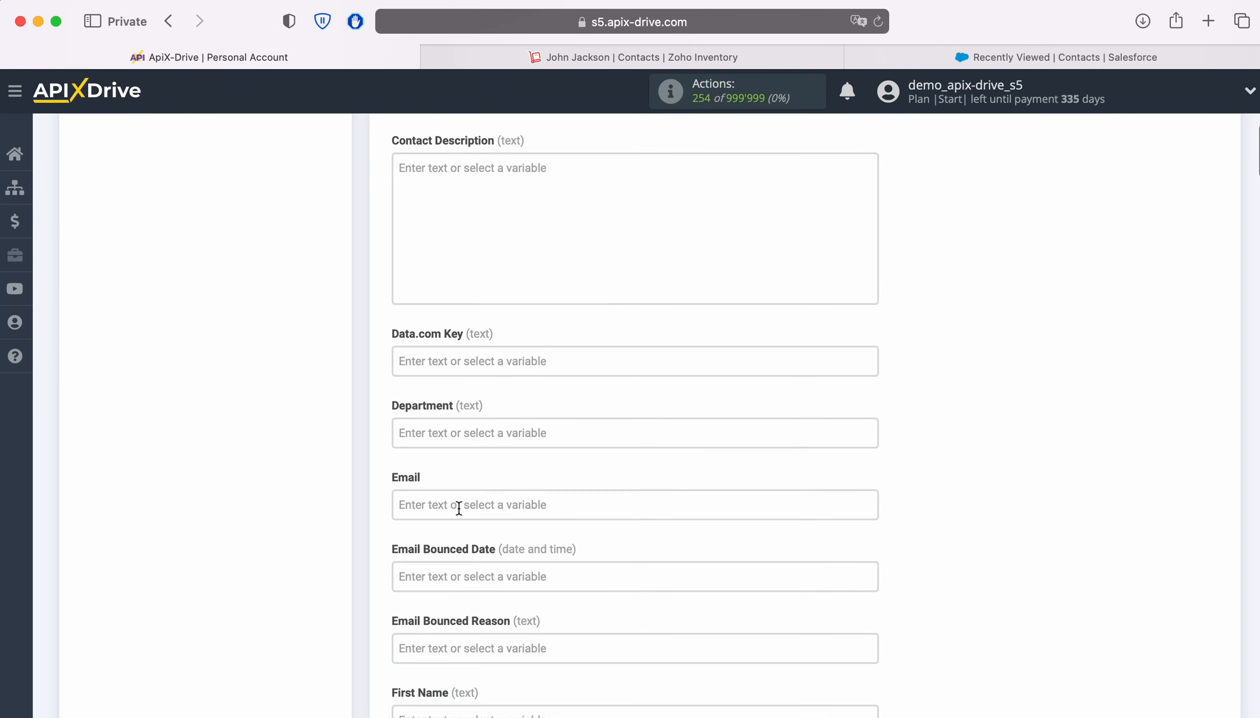
left_click(459, 504)
scroll(732, 417, "down", 6)
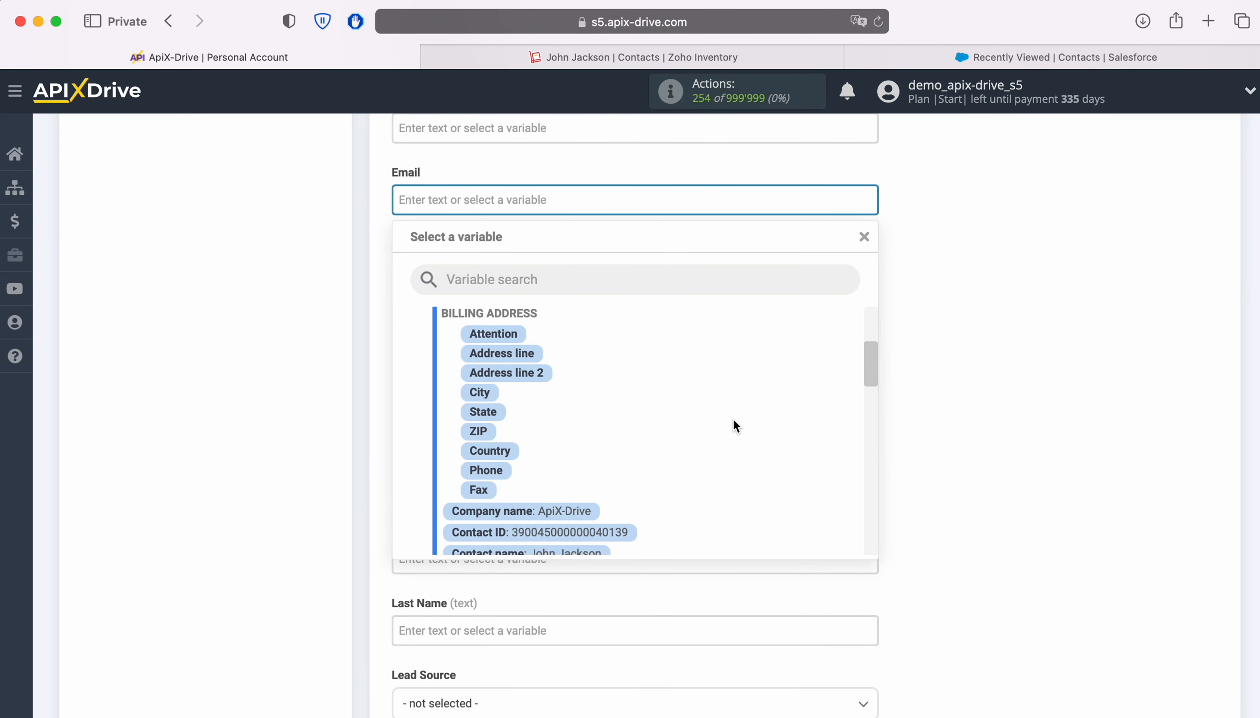
scroll(732, 426, "down", 2)
left_click(609, 470)
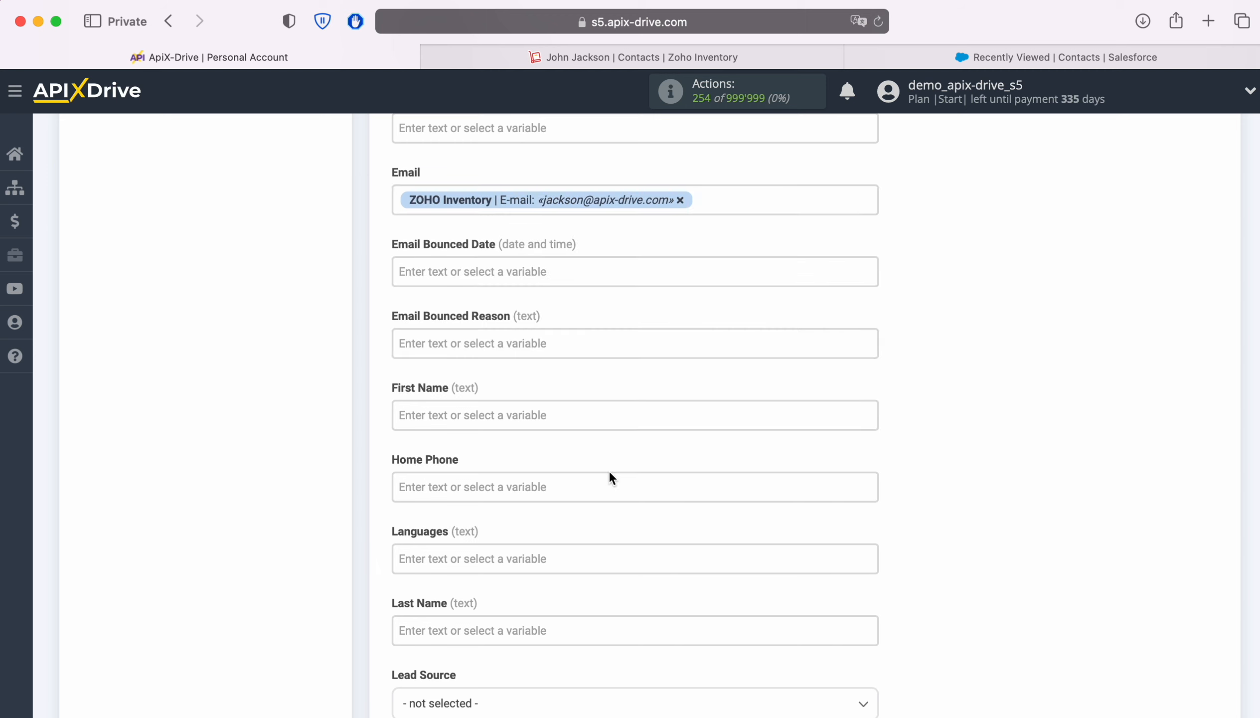
Step: Set Clean Status to In Sync
scroll(609, 473, "up", 5)
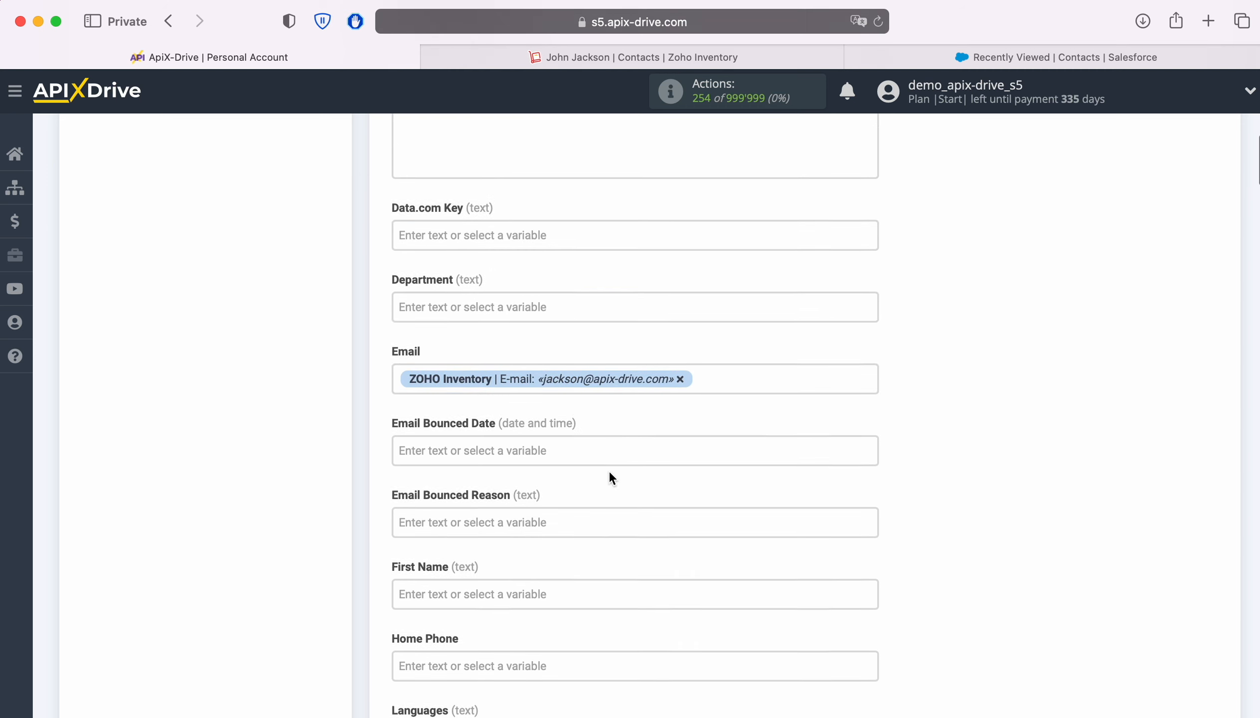
scroll(608, 469, "up", 5)
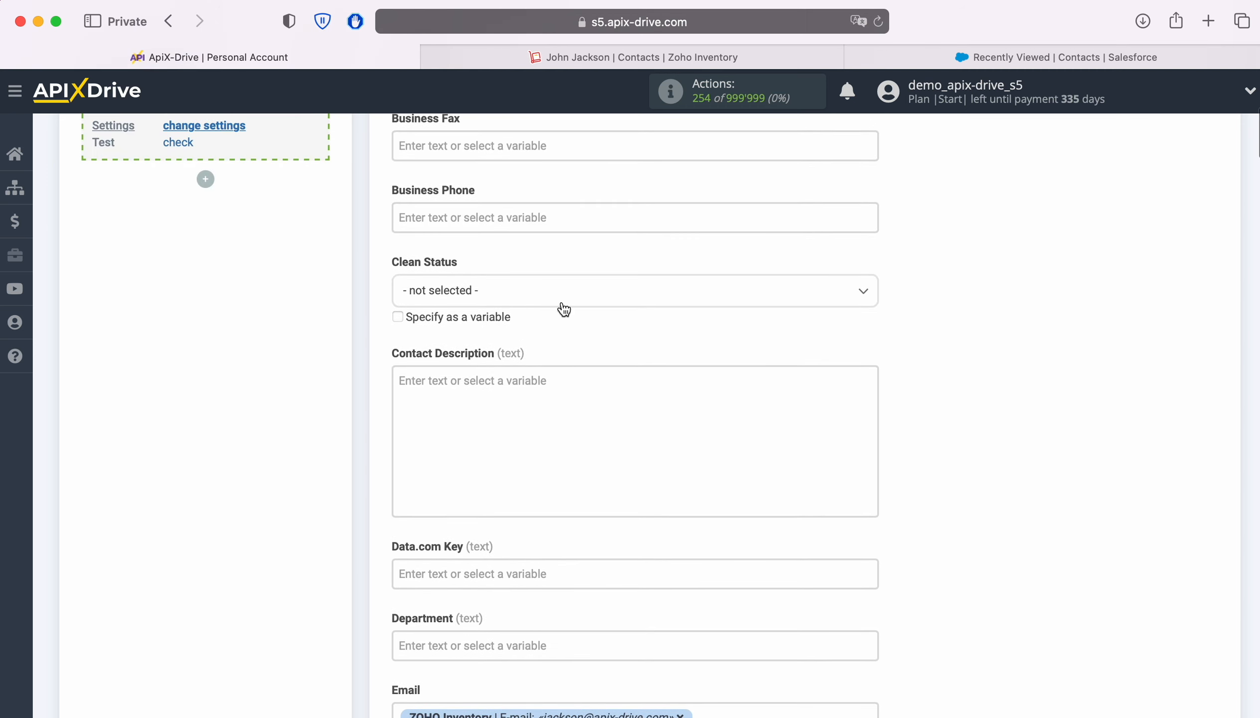
left_click(567, 295)
left_click(449, 381)
left_click(449, 379)
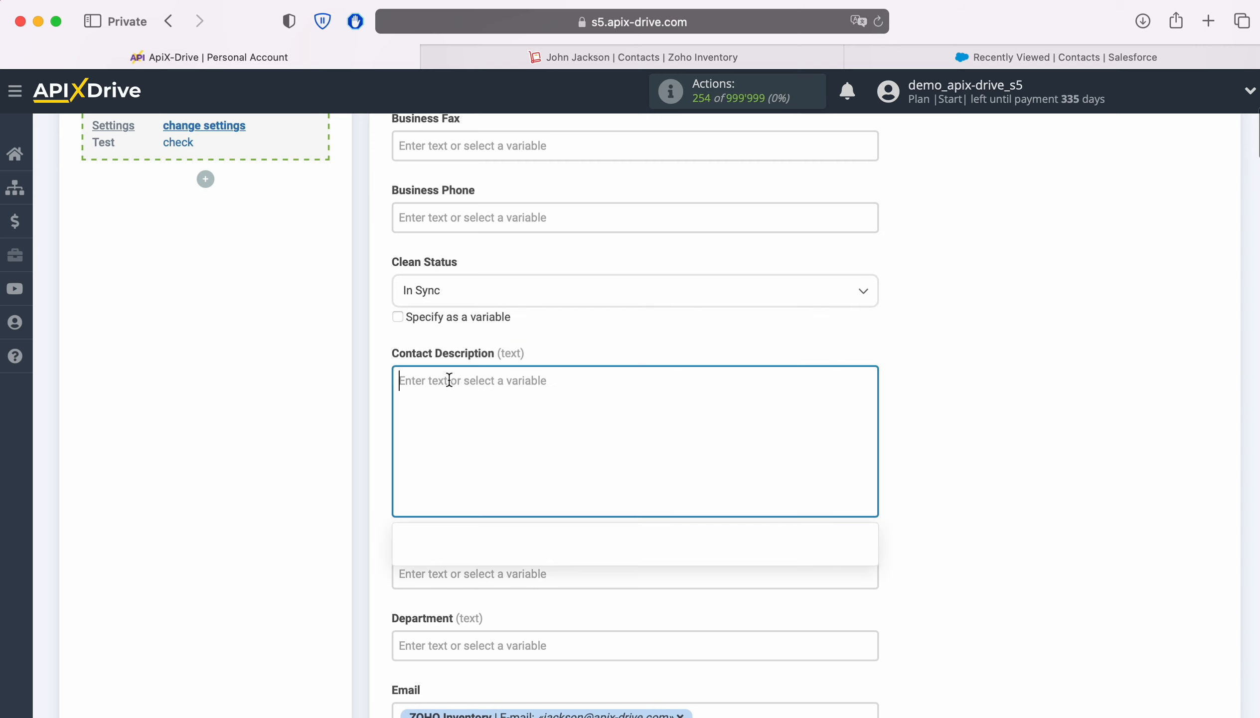
scroll(449, 377, "down", 4)
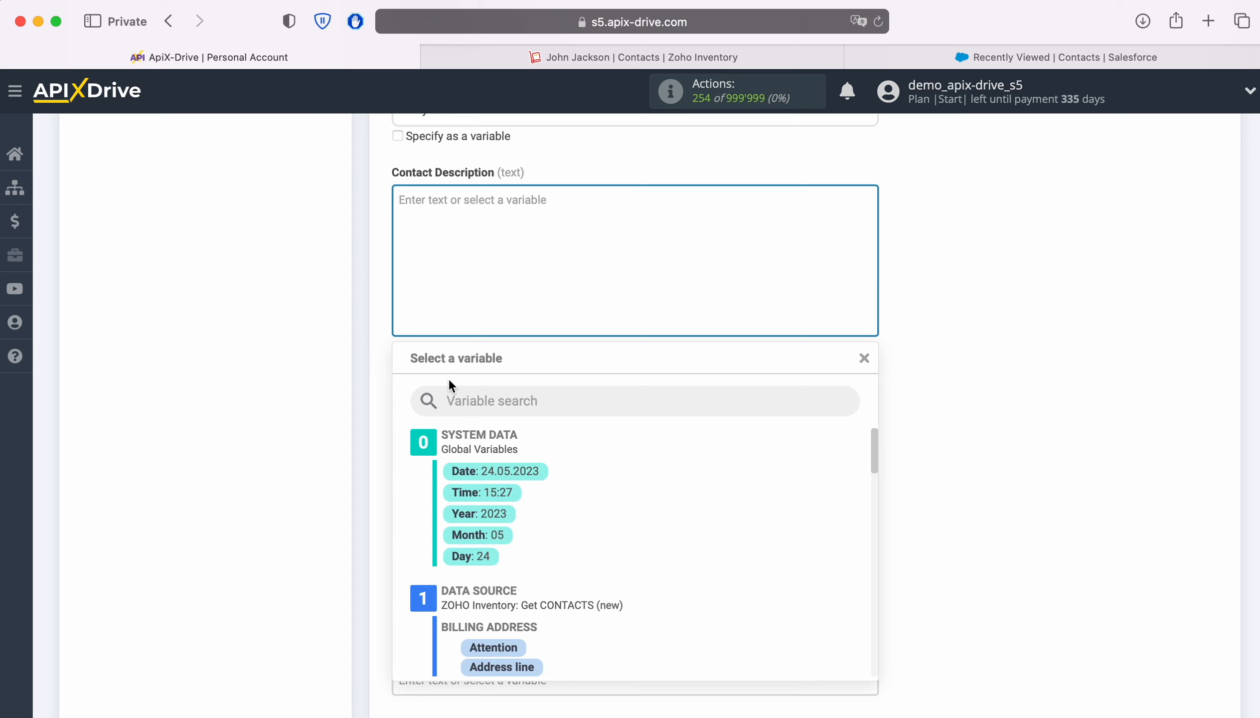
Step: Fill Contact Description with 'Date' plus the Zoho Creation date variable
type("Date")
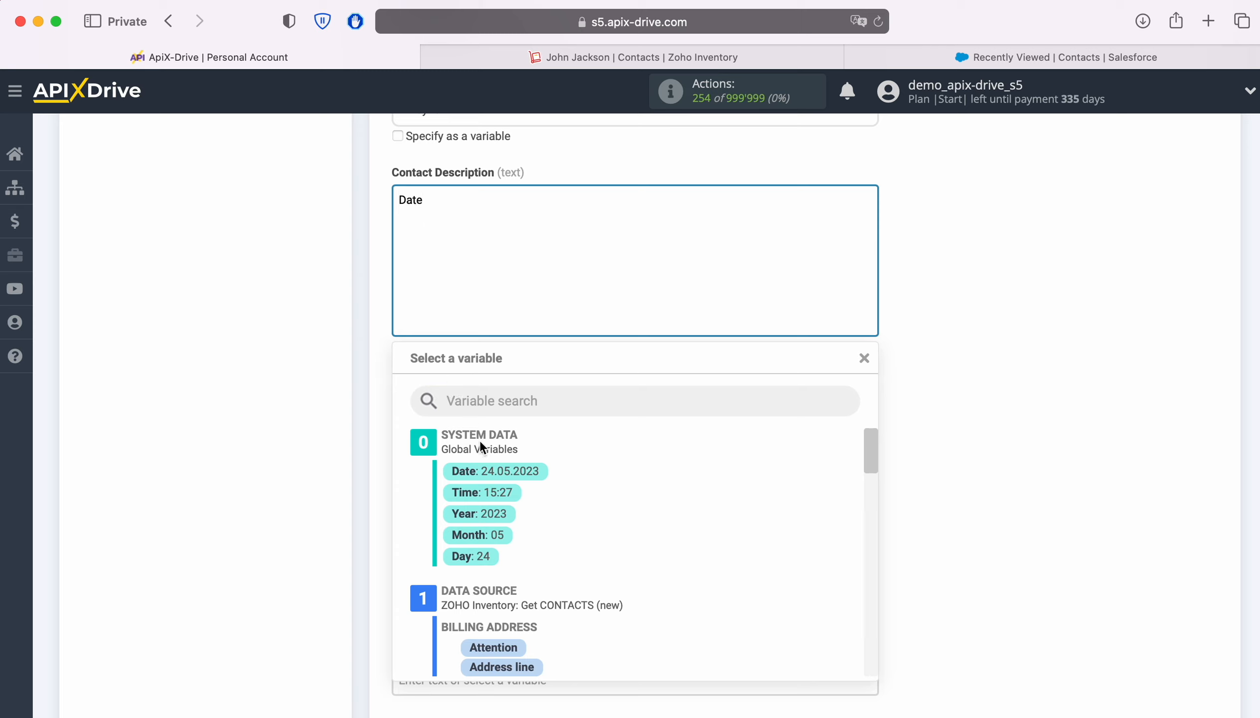
scroll(725, 505, "down", 1)
scroll(726, 508, "down", 10)
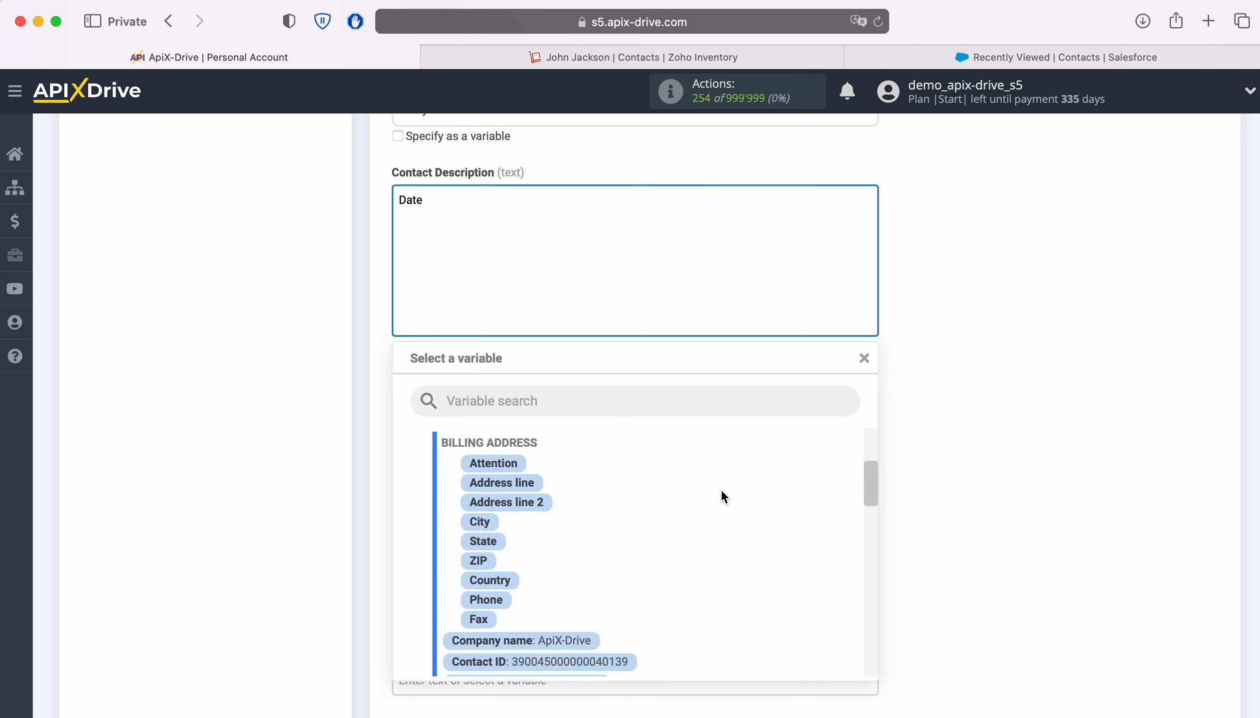
scroll(736, 504, "down", 5)
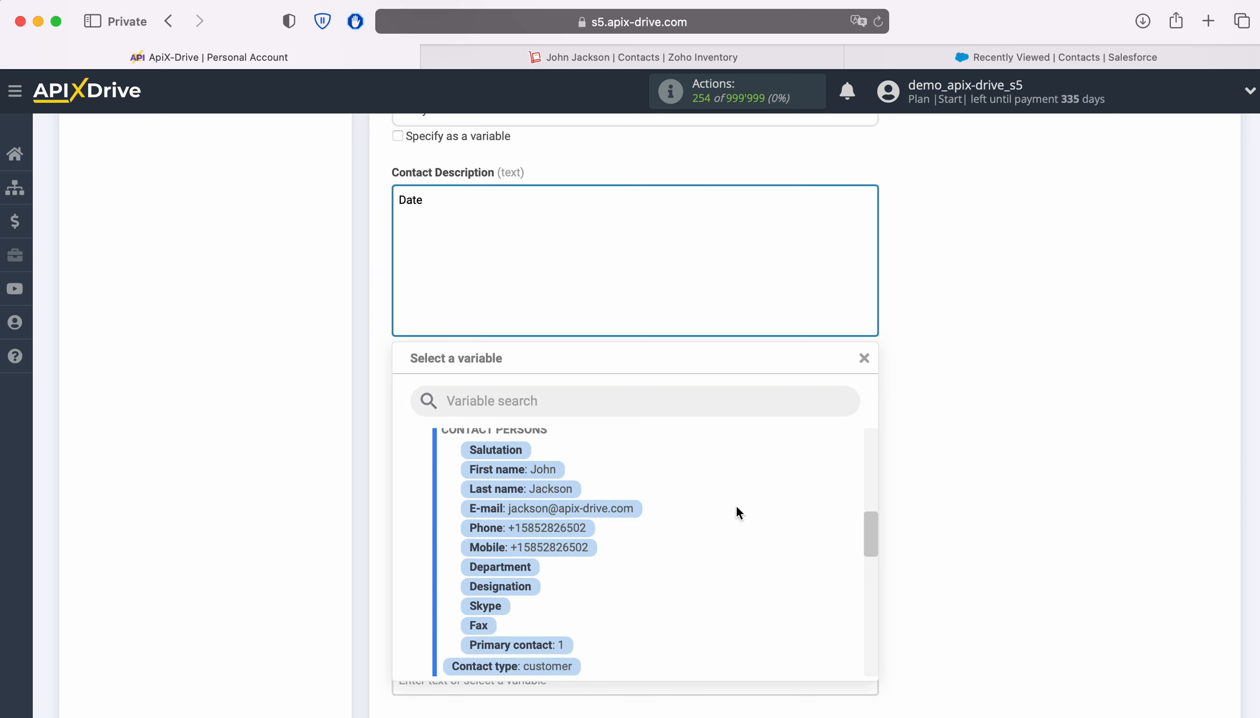
left_click(592, 568)
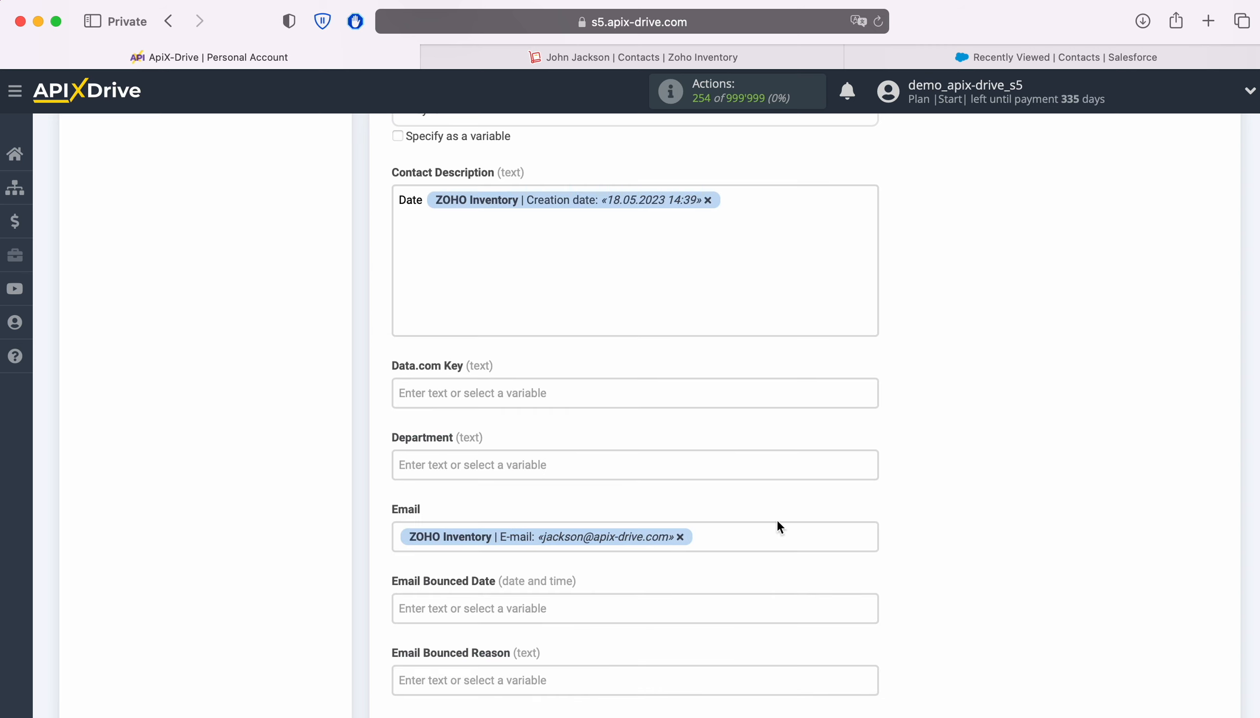
Step: Map First Name to the contact's First name and Home Phone to its Phone
scroll(964, 472, "down", 5)
scroll(964, 471, "down", 5)
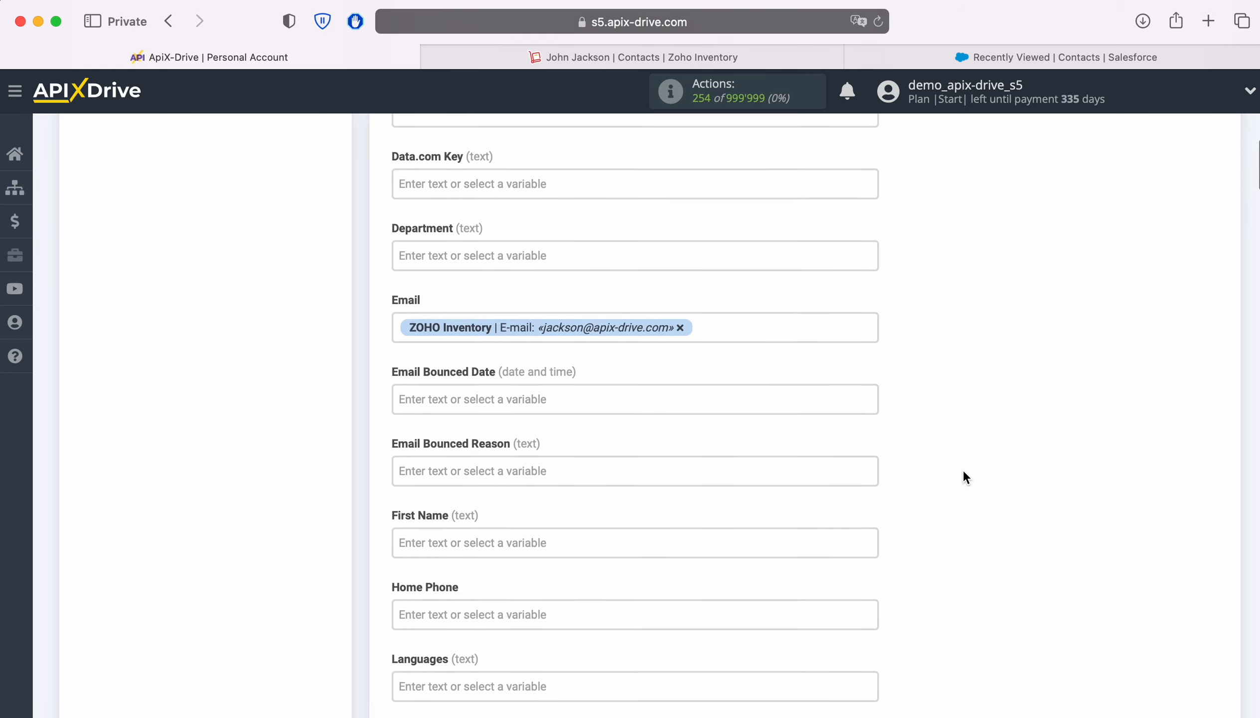
scroll(580, 370, "down", 10)
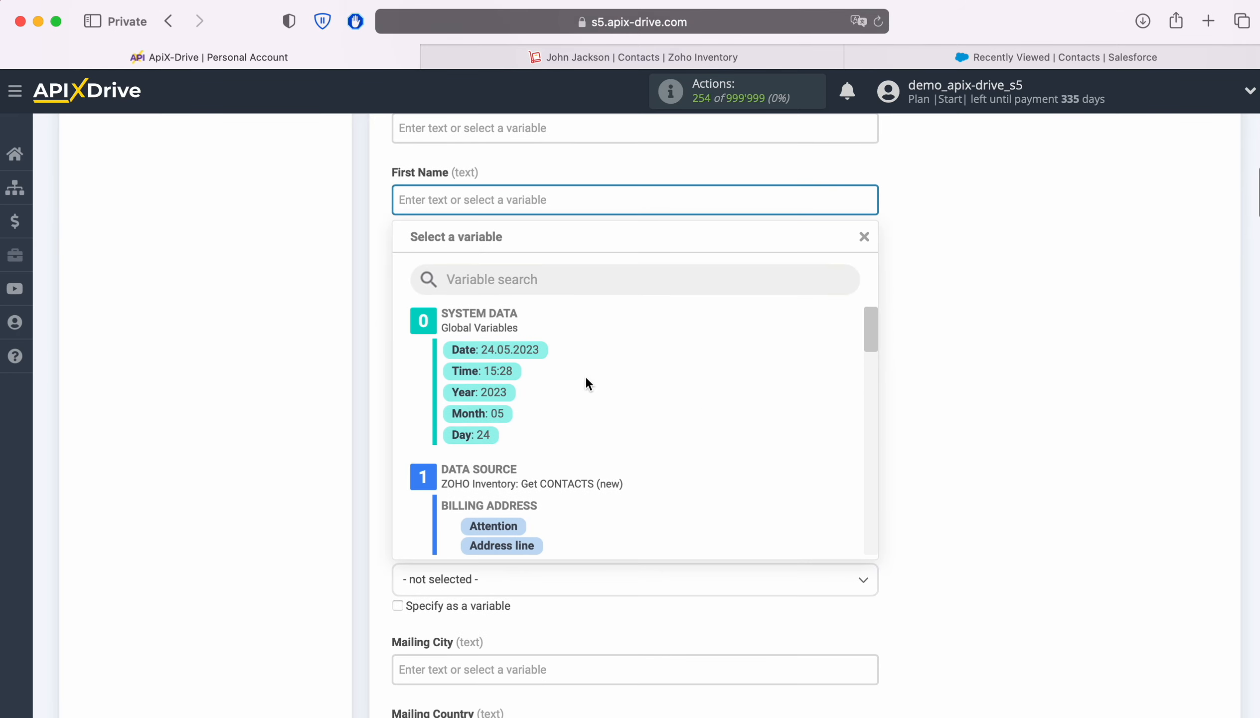
scroll(736, 403, "down", 5)
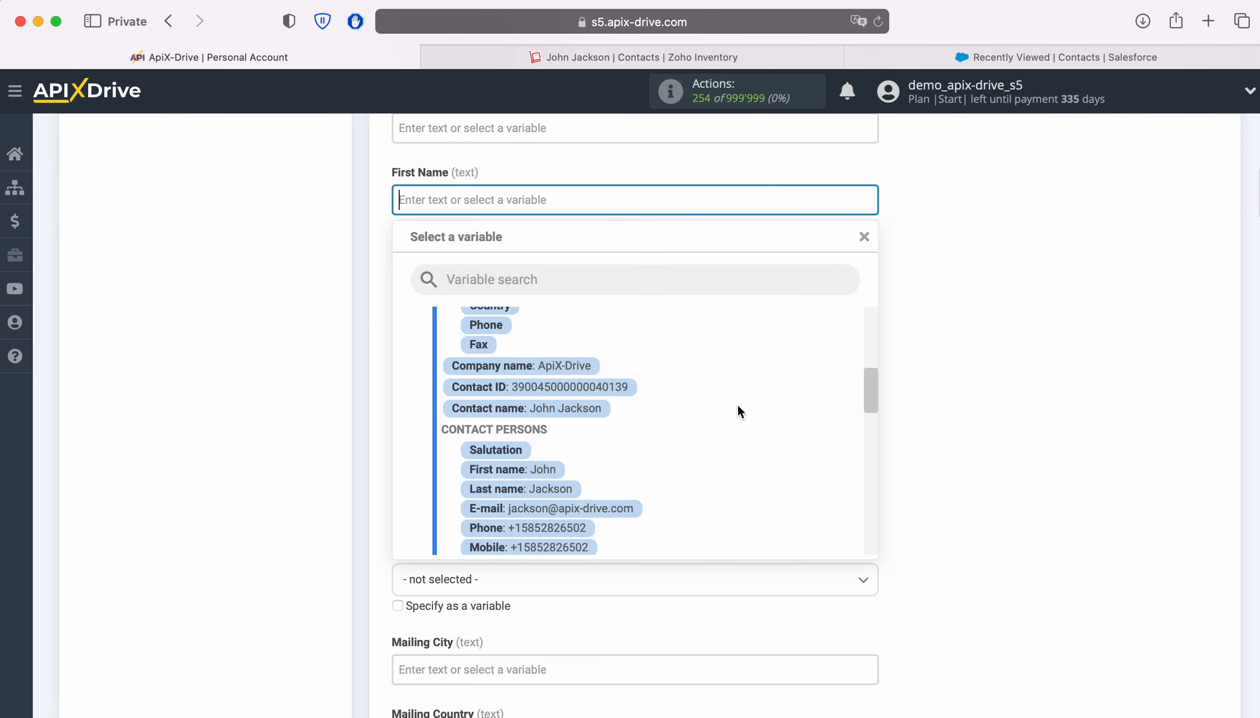
left_click(547, 452)
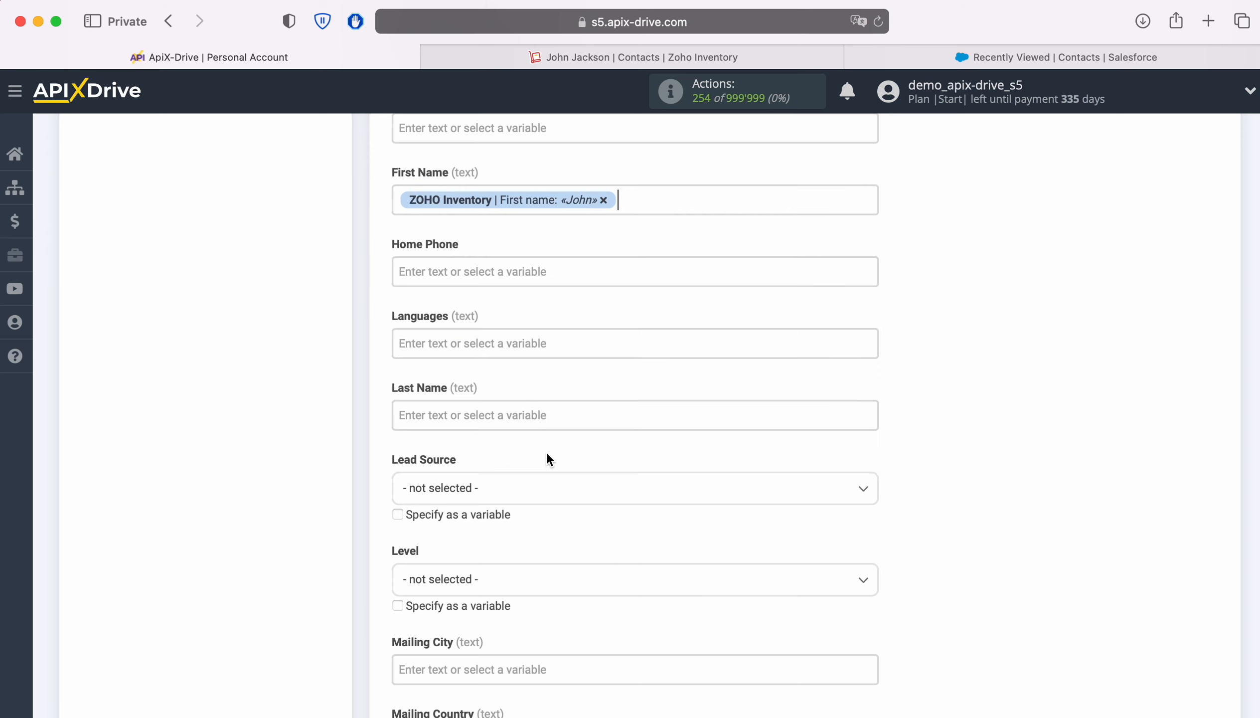
left_click(498, 278)
scroll(757, 397, "down", 5)
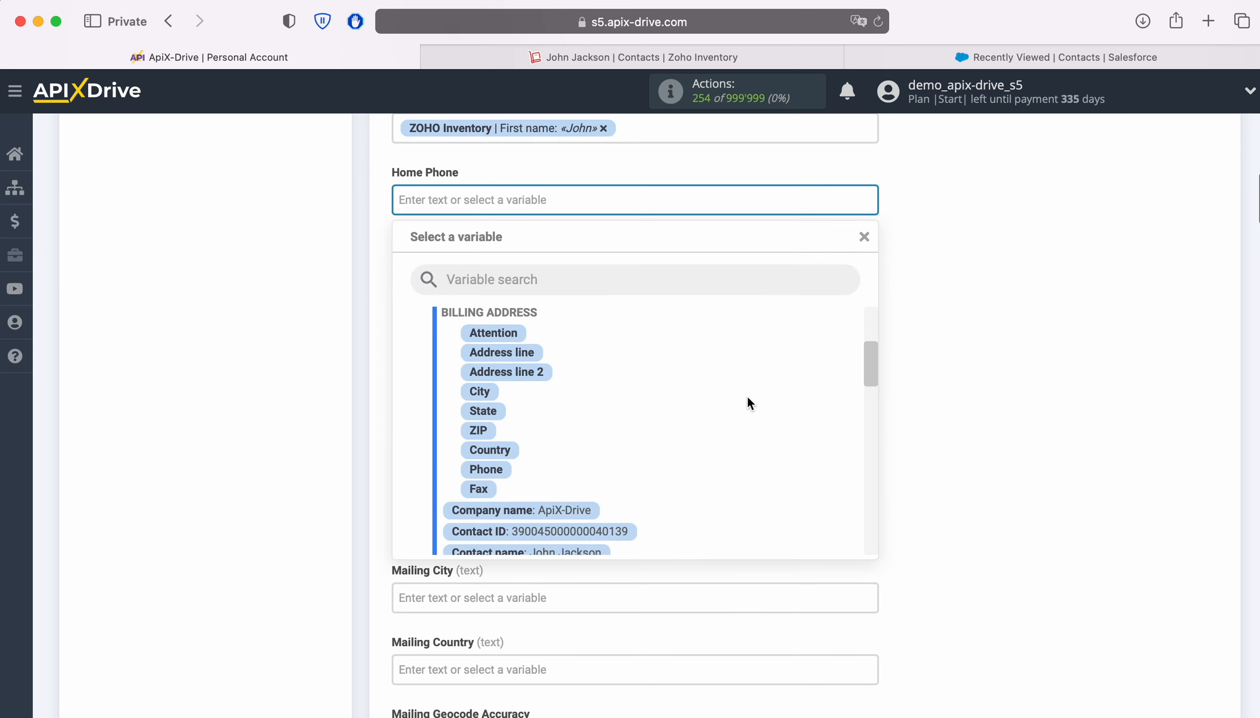
scroll(746, 395, "down", 5)
left_click(570, 479)
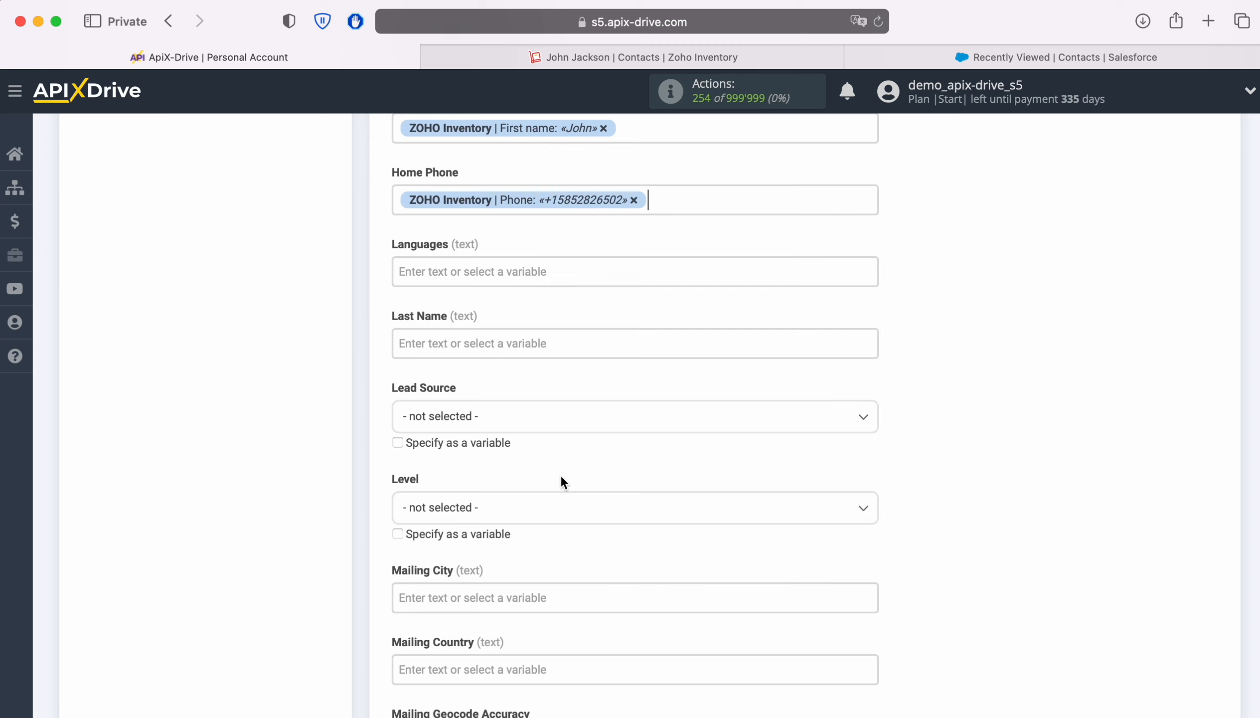
left_click(477, 350)
scroll(788, 441, "down", 1)
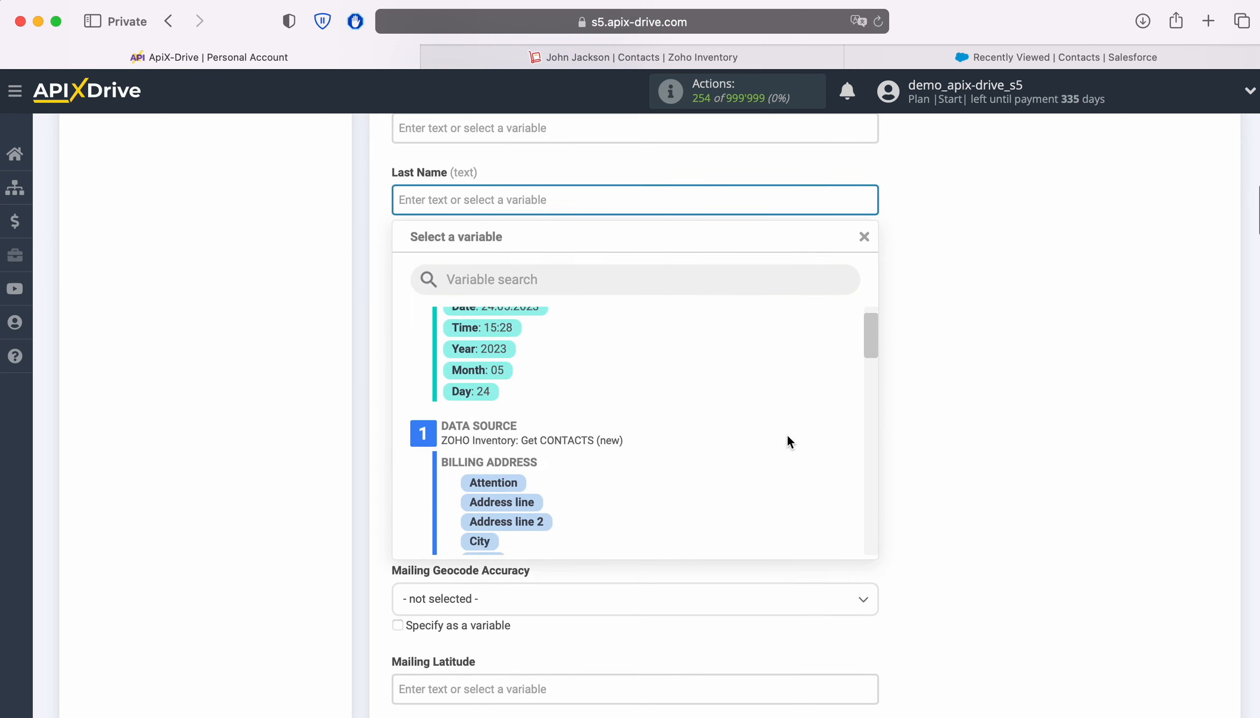
Step: Map Last Name to the contact's last name and set Lead Source to Web
scroll(787, 437, "down", 5)
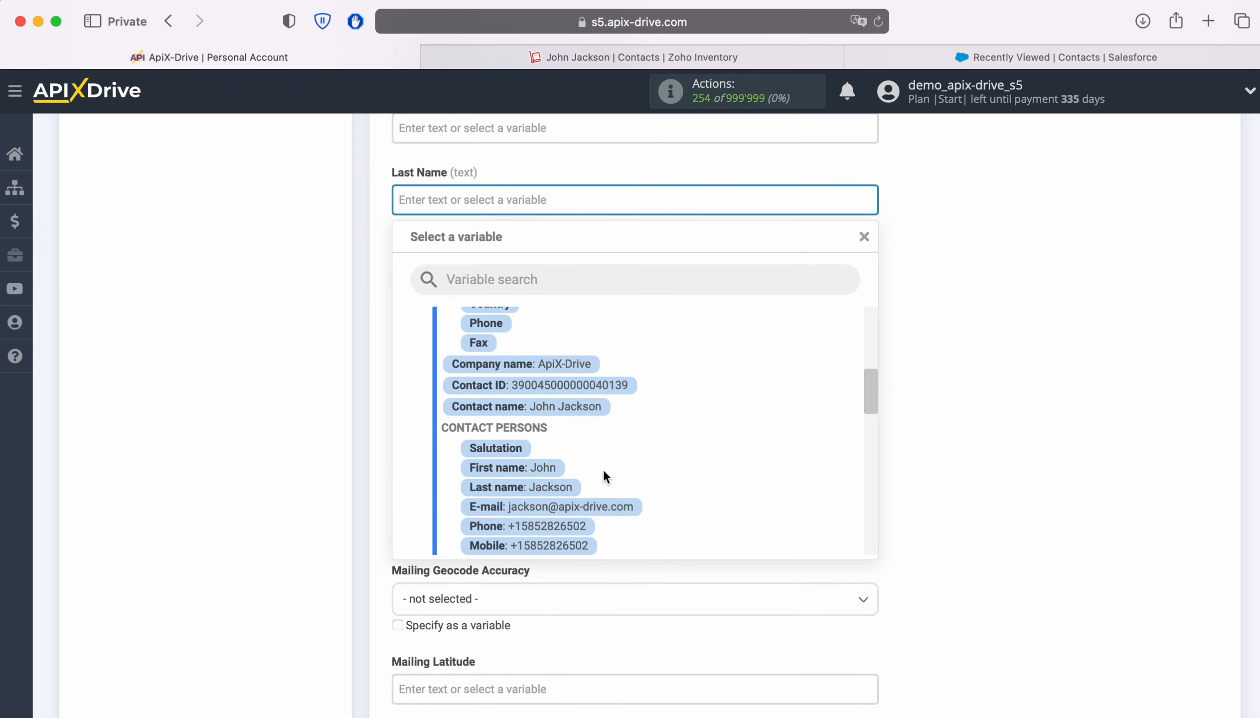
left_click(558, 486)
left_click(532, 286)
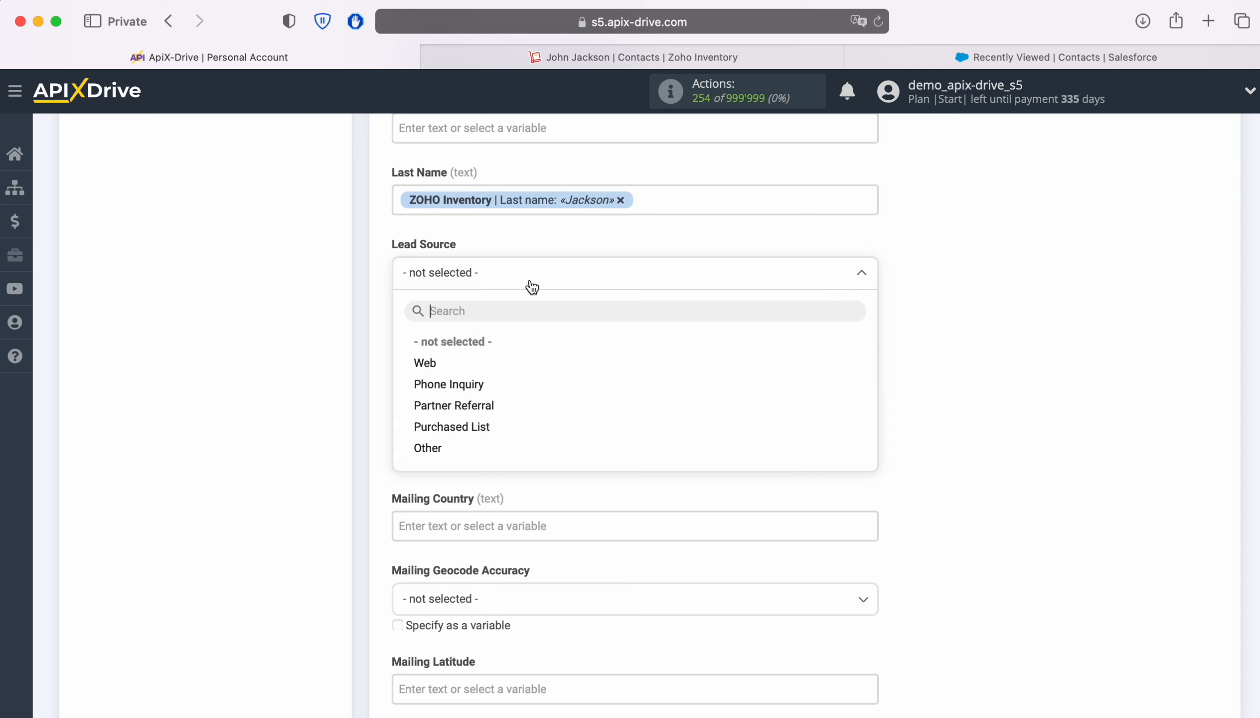
left_click(428, 363)
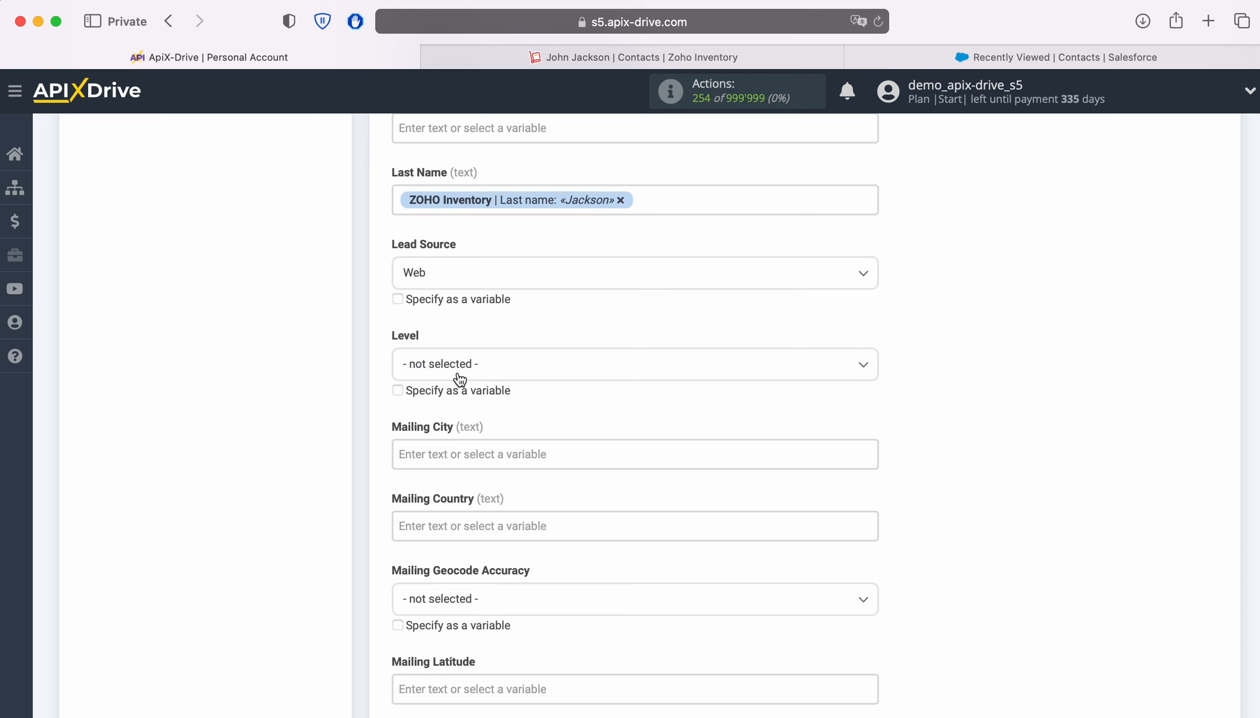
Step: Map Mobile Phone to the Zoho contact's mobile number
scroll(726, 393, "down", 5)
scroll(725, 391, "down", 10)
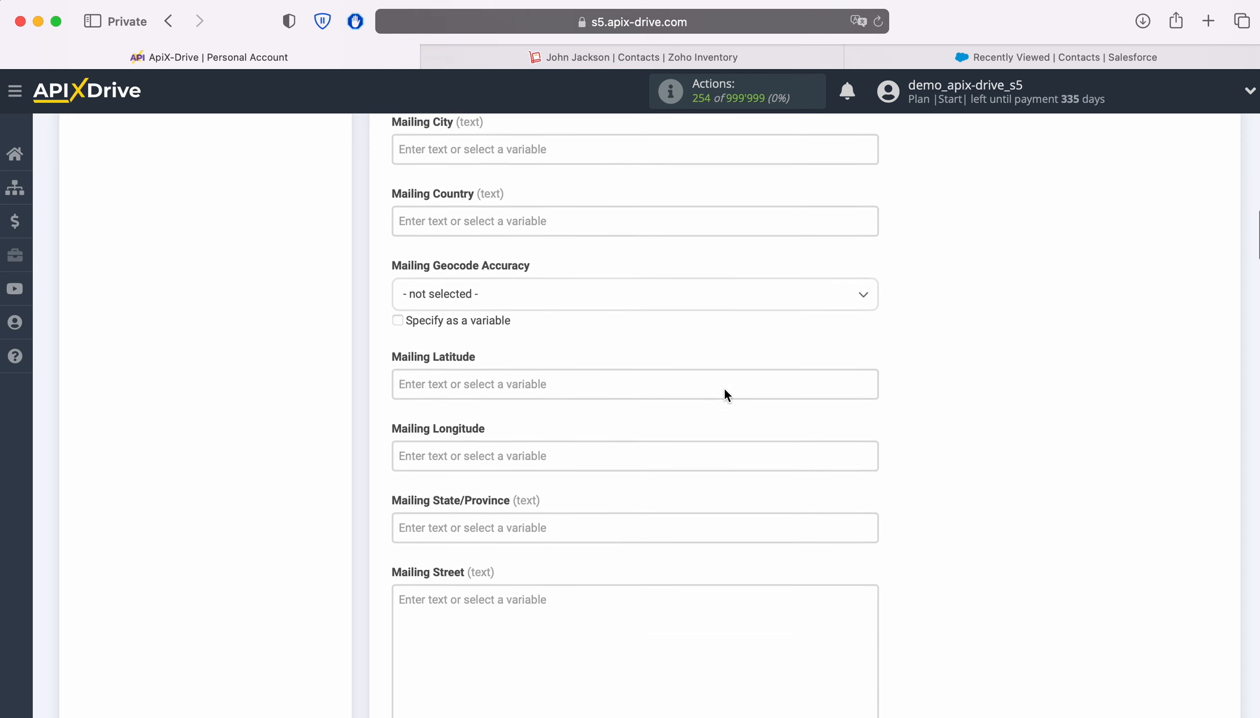
scroll(725, 389, "down", 8)
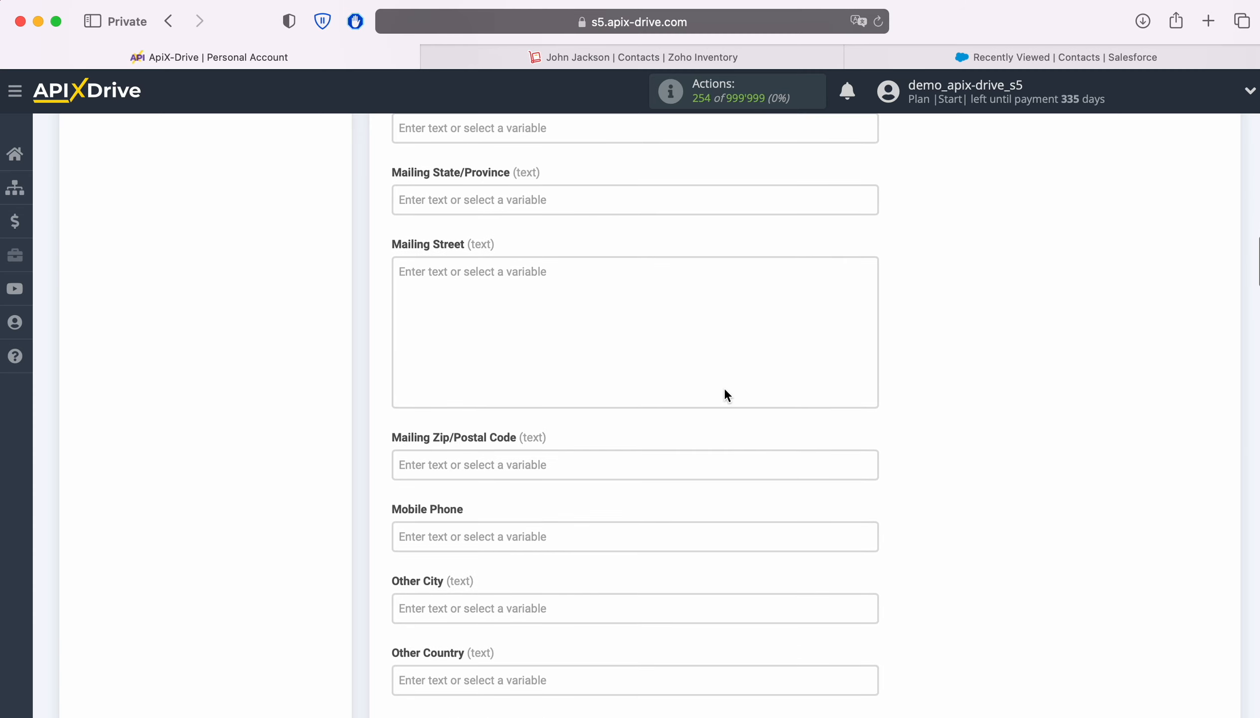
left_click(559, 294)
scroll(768, 411, "down", 8)
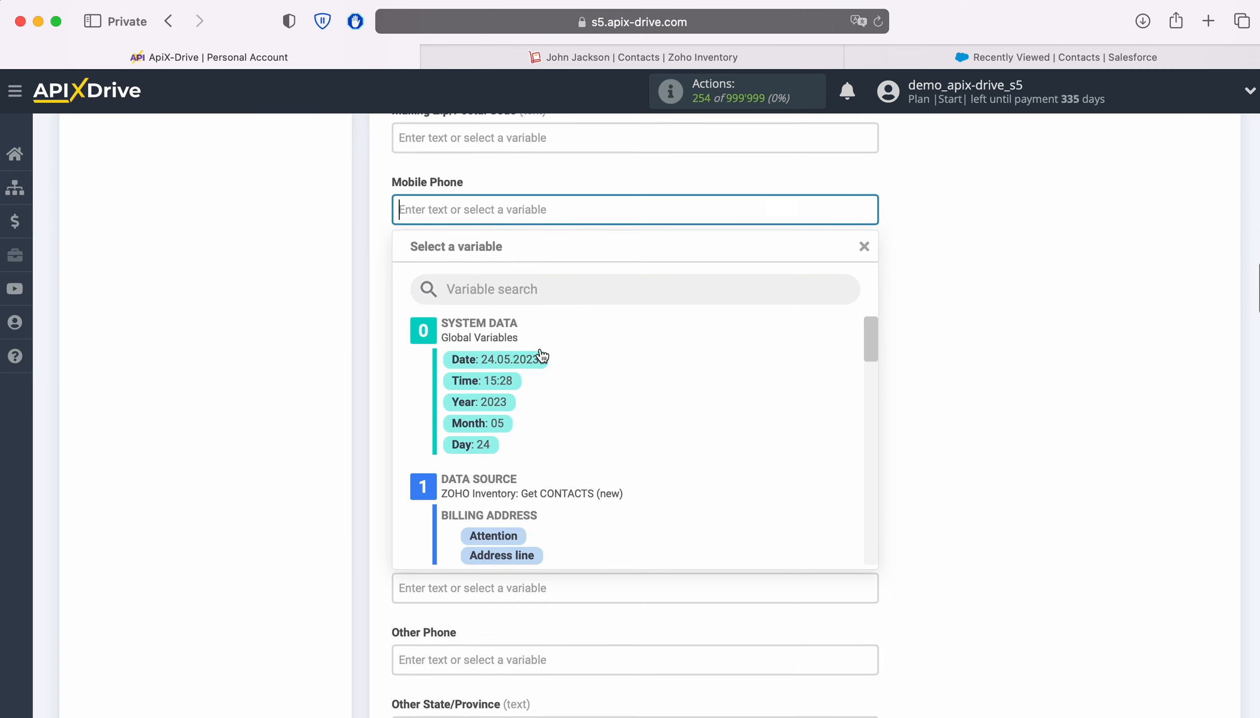
scroll(768, 416, "down", 5)
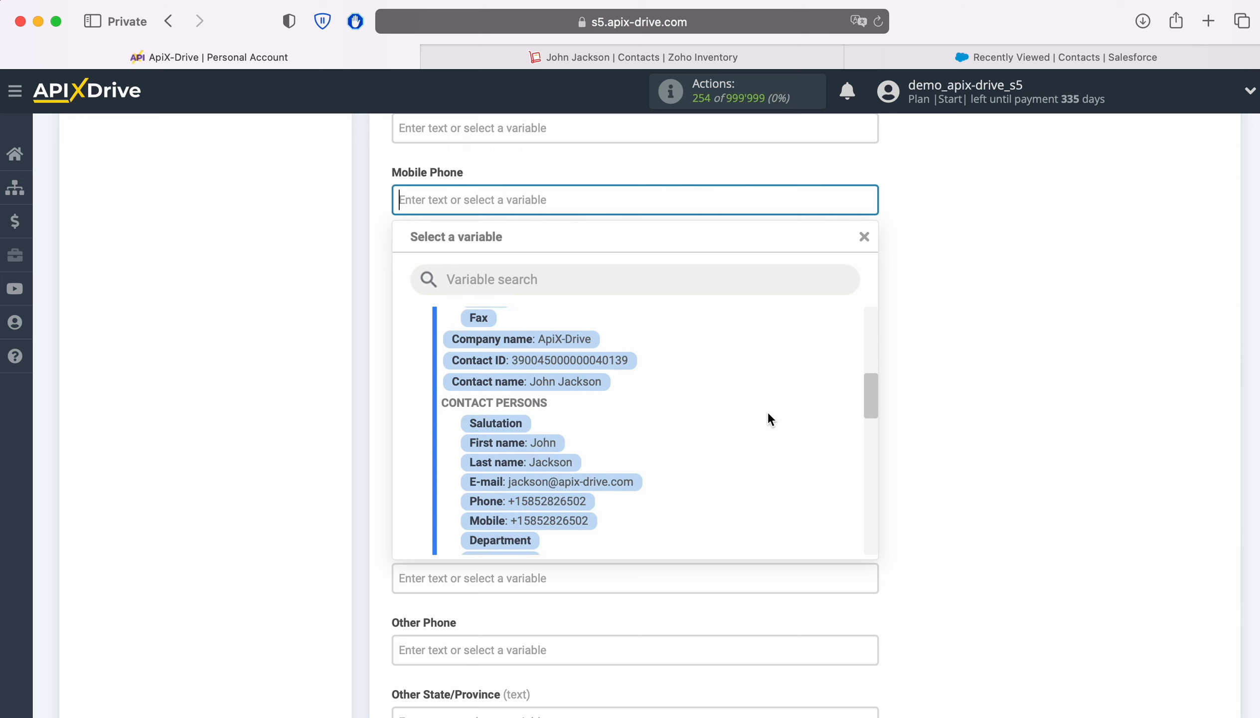
left_click(568, 502)
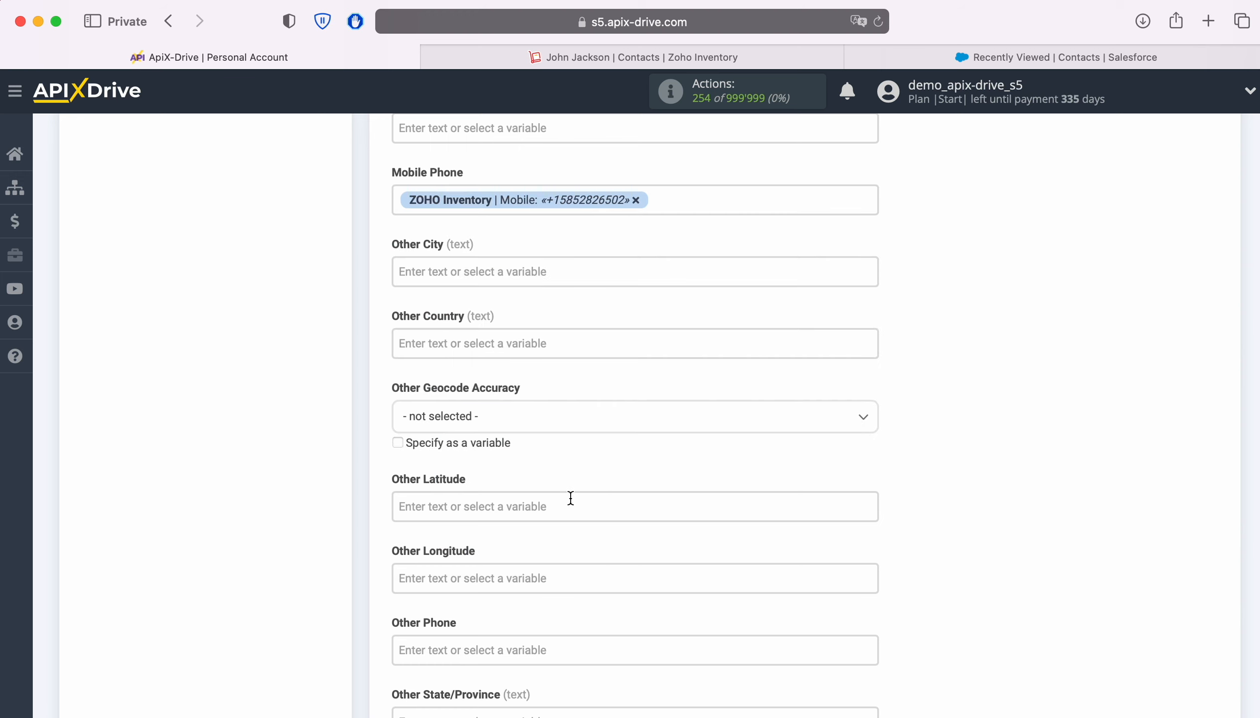
Step: Set the contact Owner to Automated Process
scroll(569, 498, "down", 5)
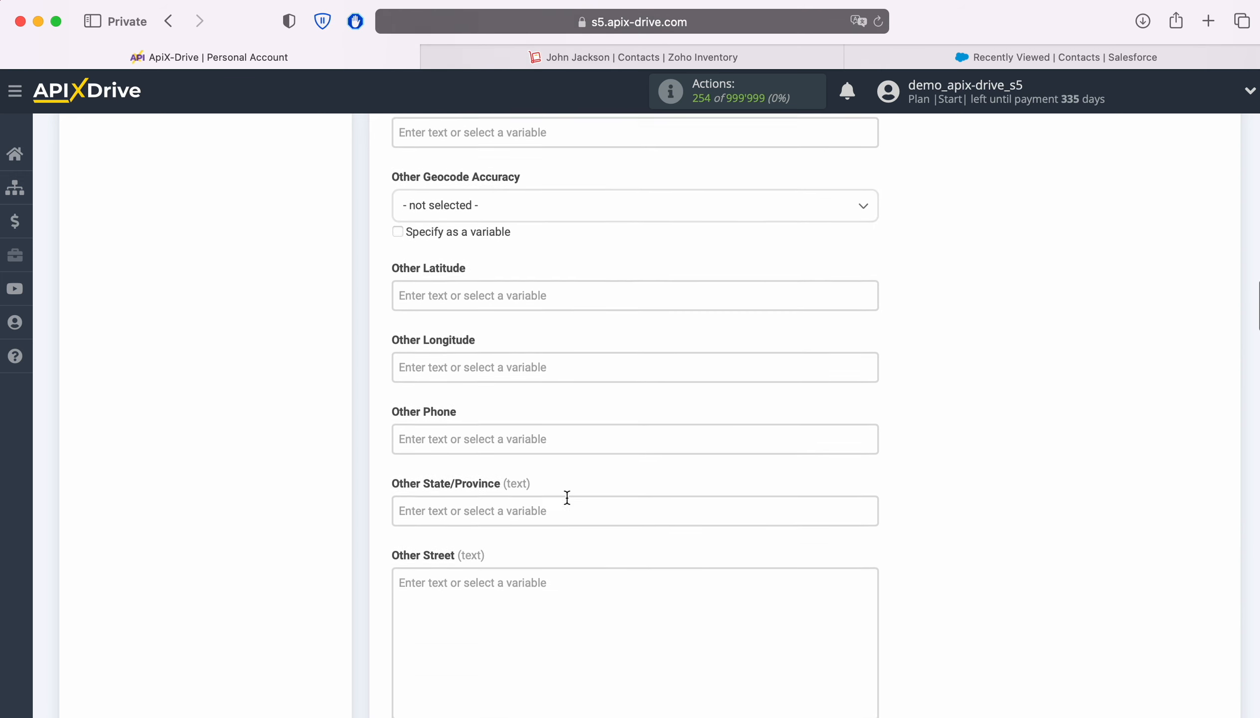
scroll(512, 420, "down", 5)
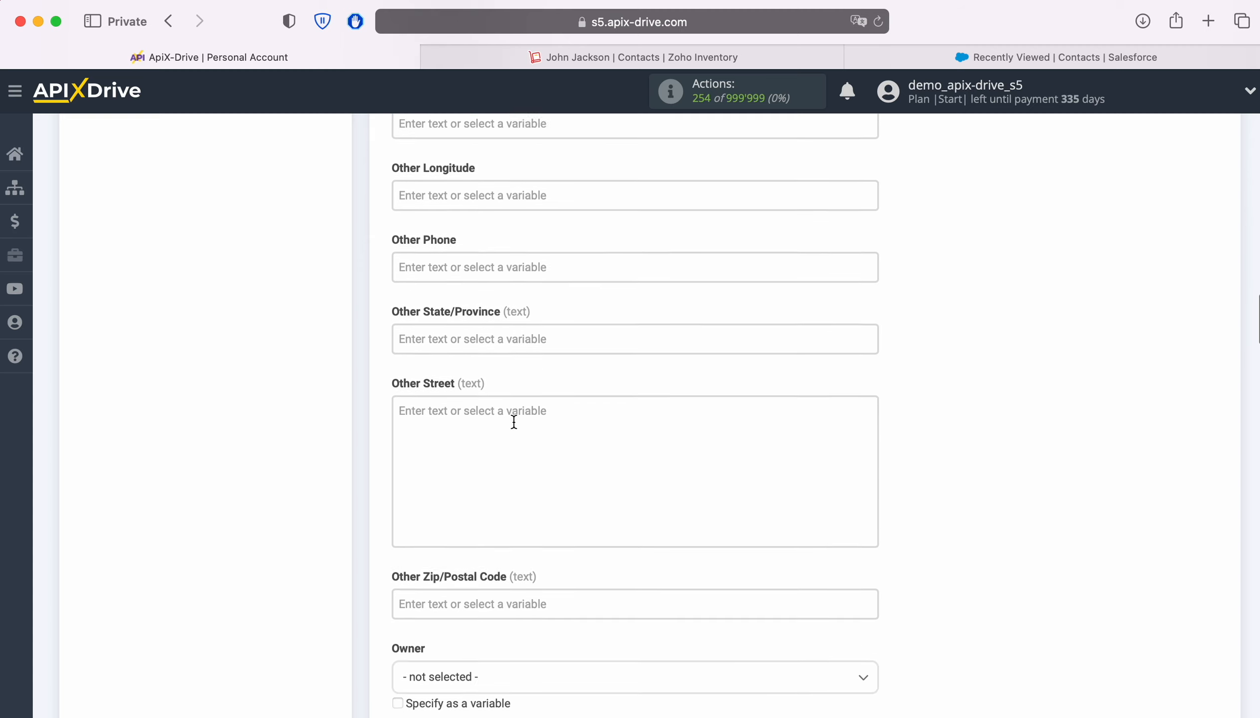
scroll(513, 421, "down", 4)
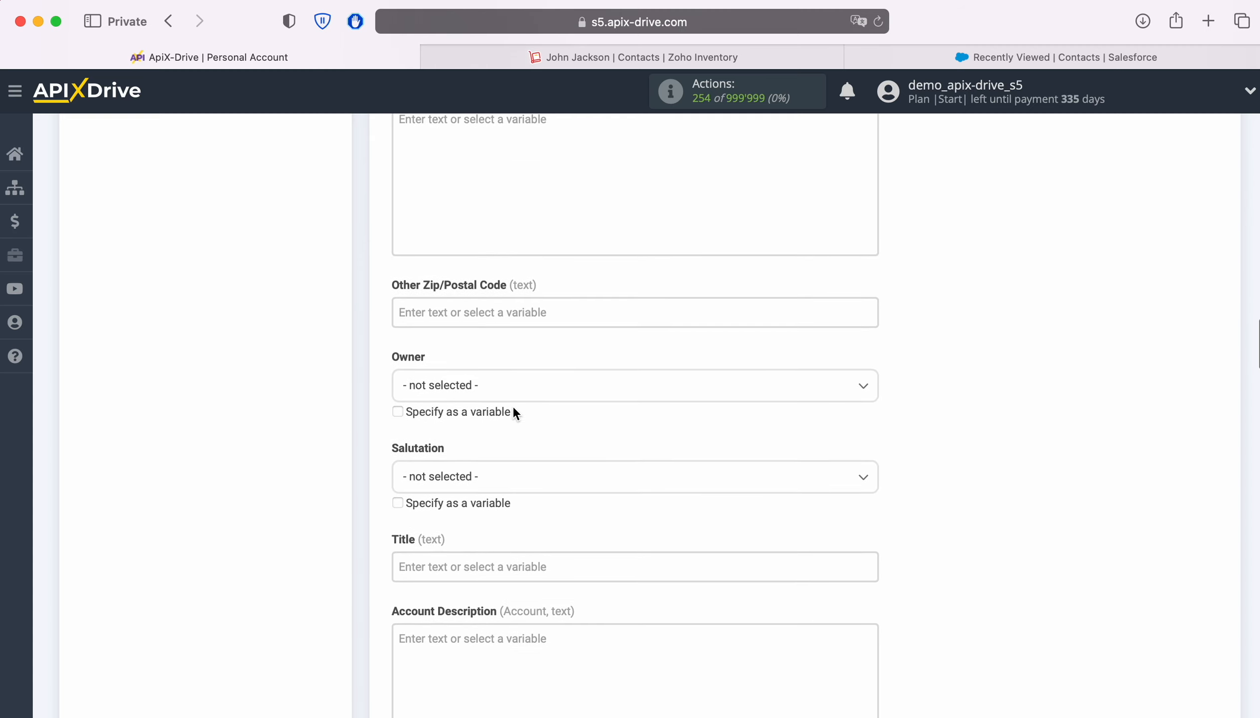
left_click(514, 393)
left_click(475, 474)
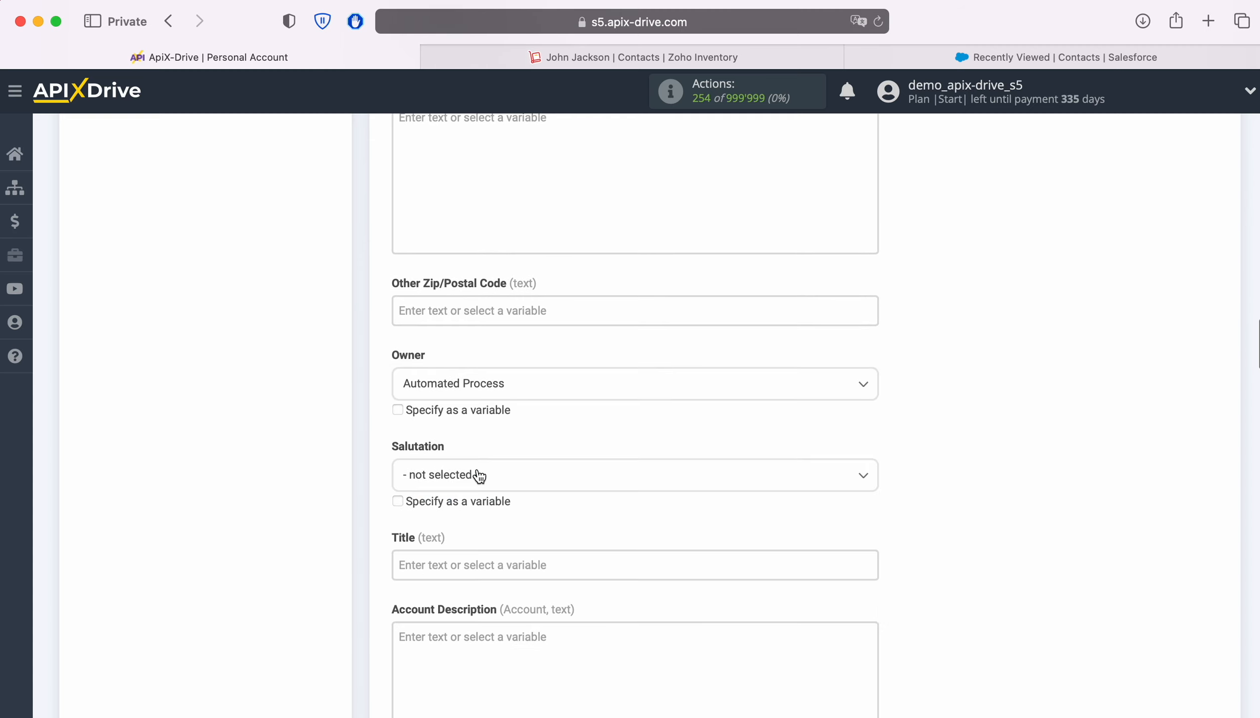
Step: Set Title to 'New Conta' followed by the Zoho contact name variable
scroll(613, 453, "down", 3)
left_click(527, 389)
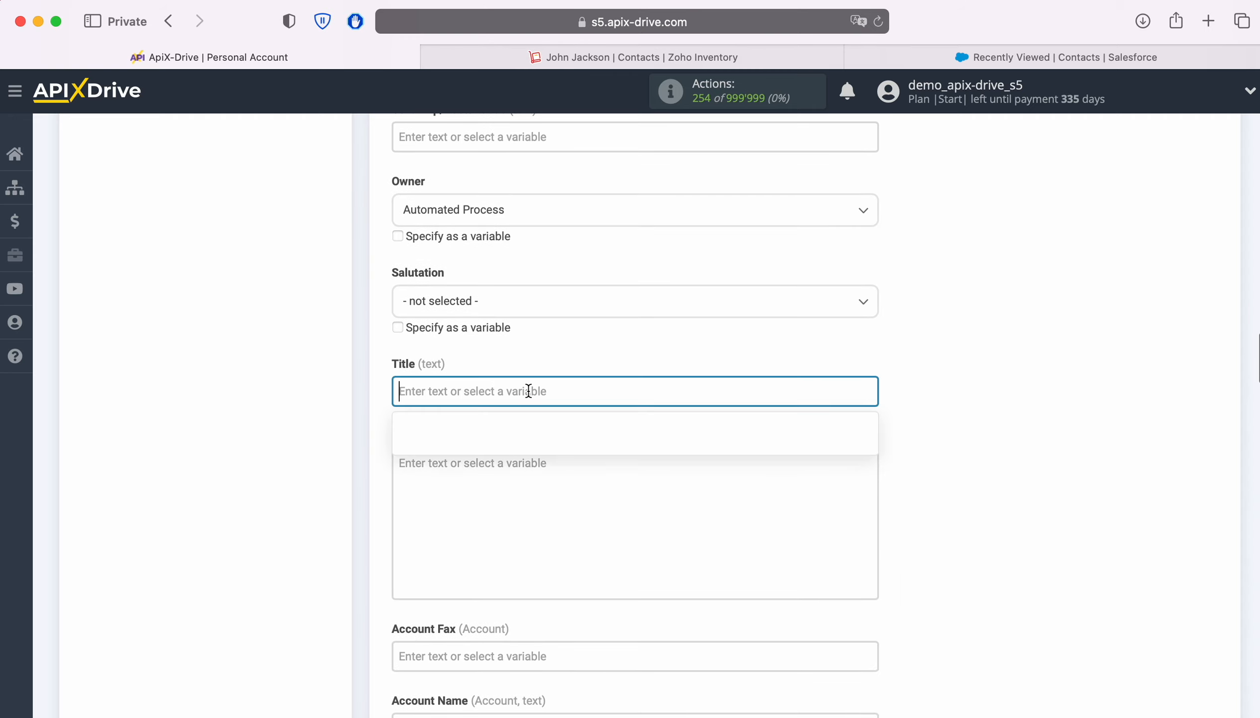
type("New Contact from Zoho Inventory")
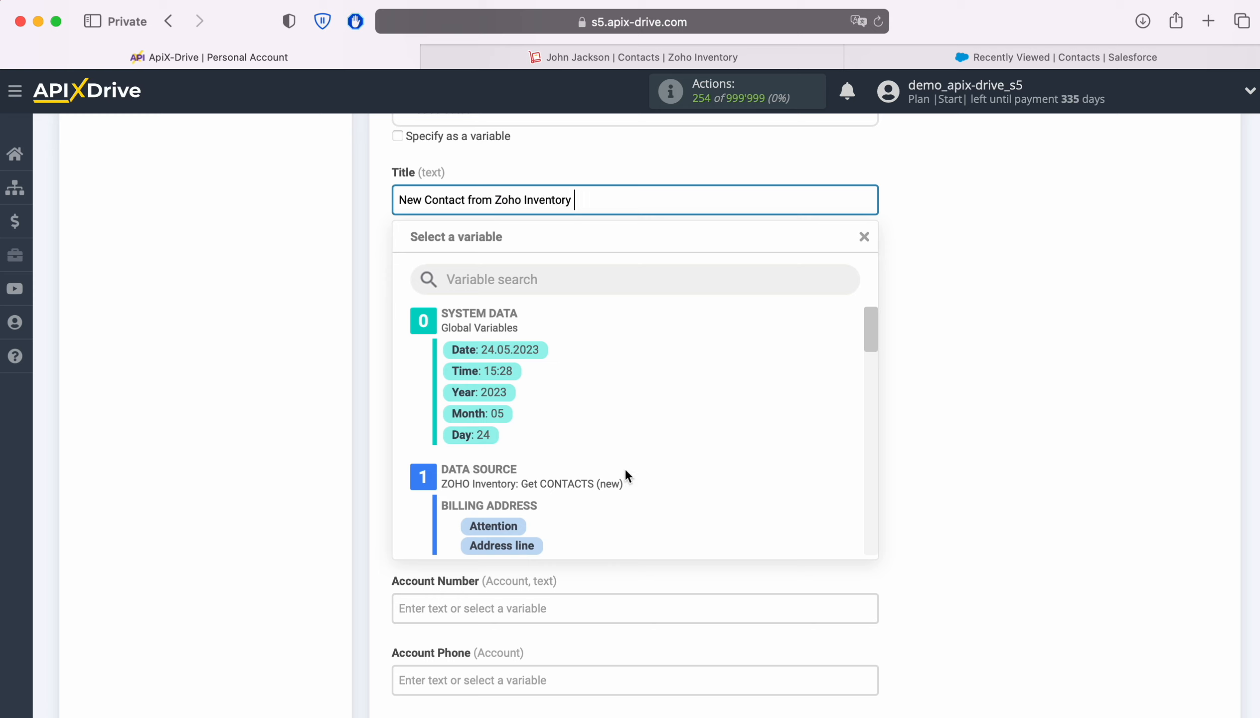
scroll(684, 479, "down", 10)
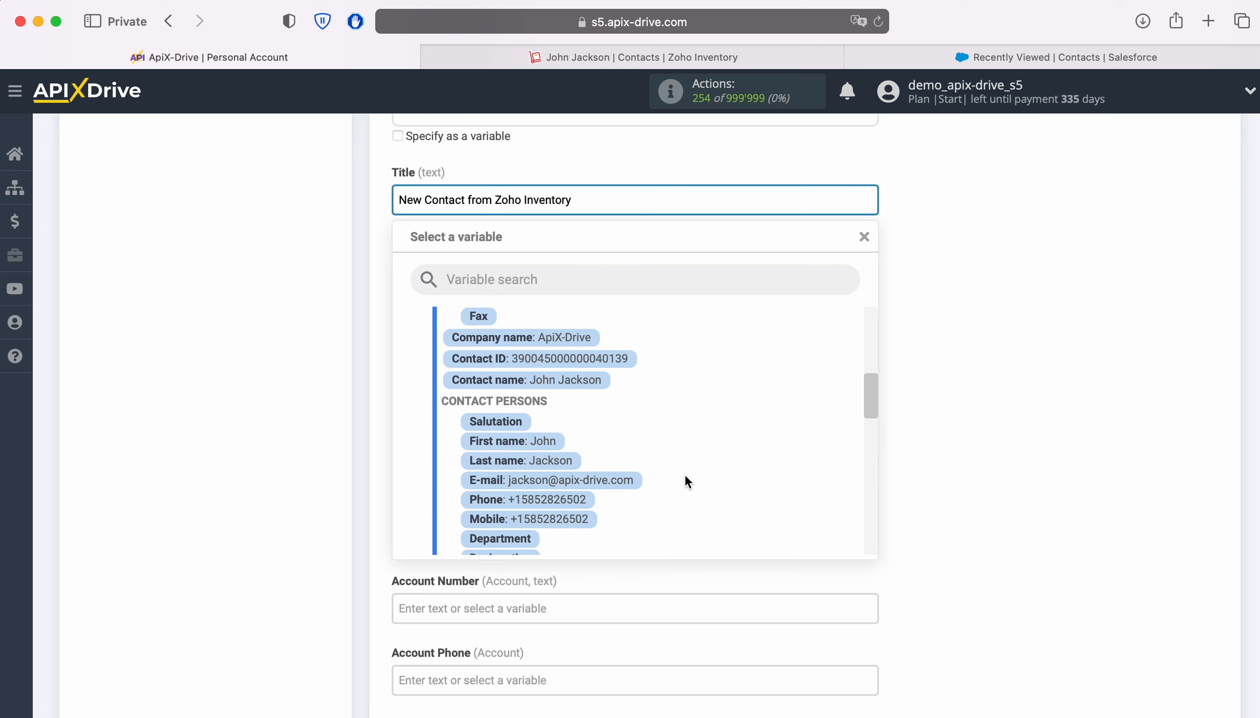
left_click(572, 379)
Step: Map Account Name to the Zoho contact name
scroll(670, 419, "down", 5)
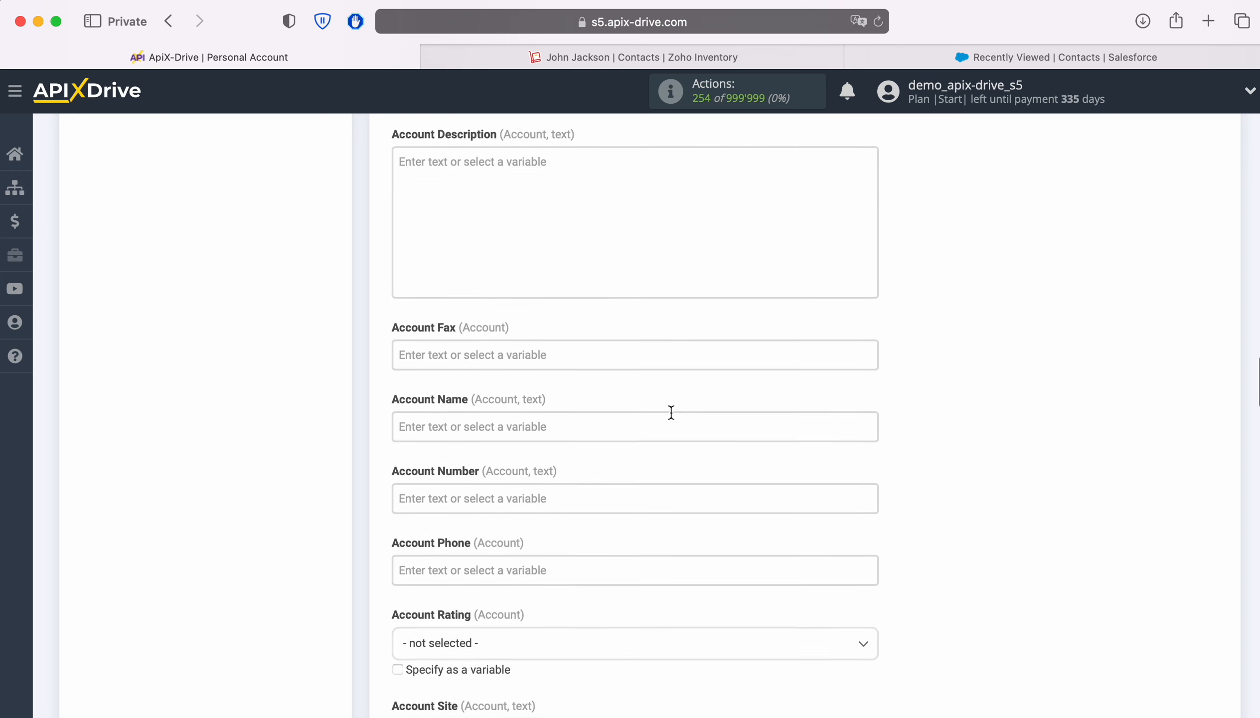
left_click(488, 335)
scroll(549, 350, "down", 3)
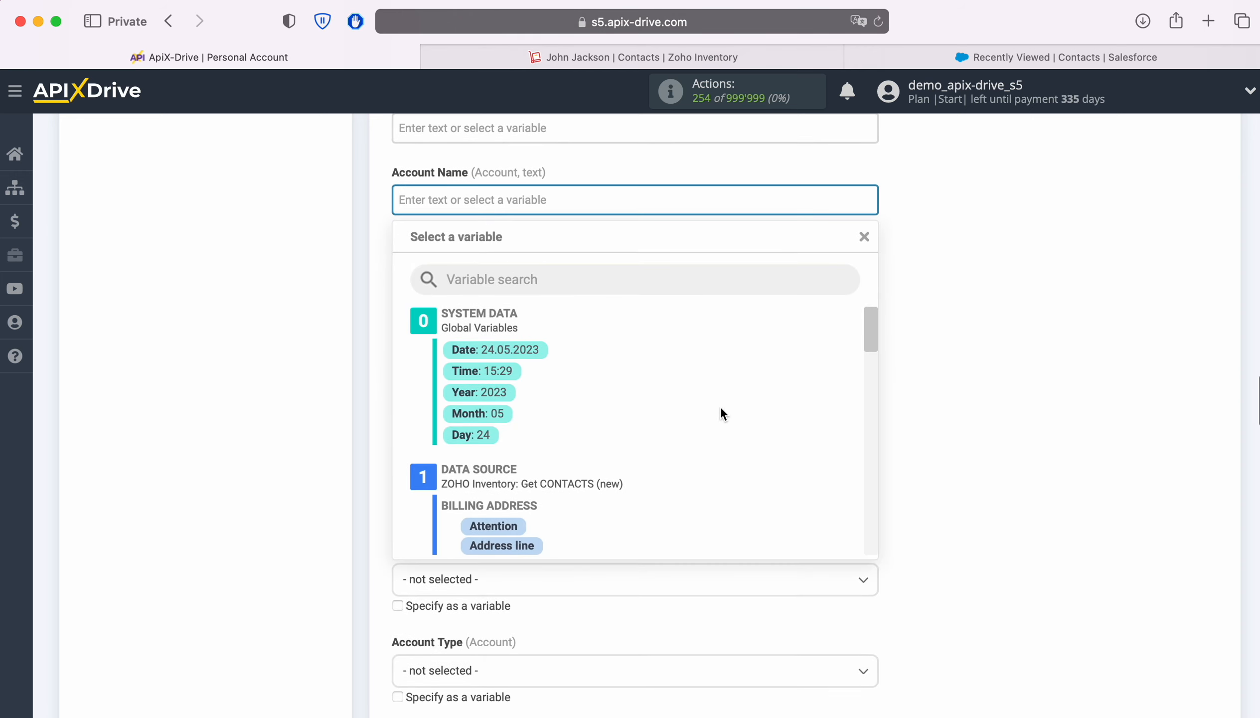
scroll(725, 405, "down", 5)
scroll(725, 406, "down", 3)
left_click(575, 436)
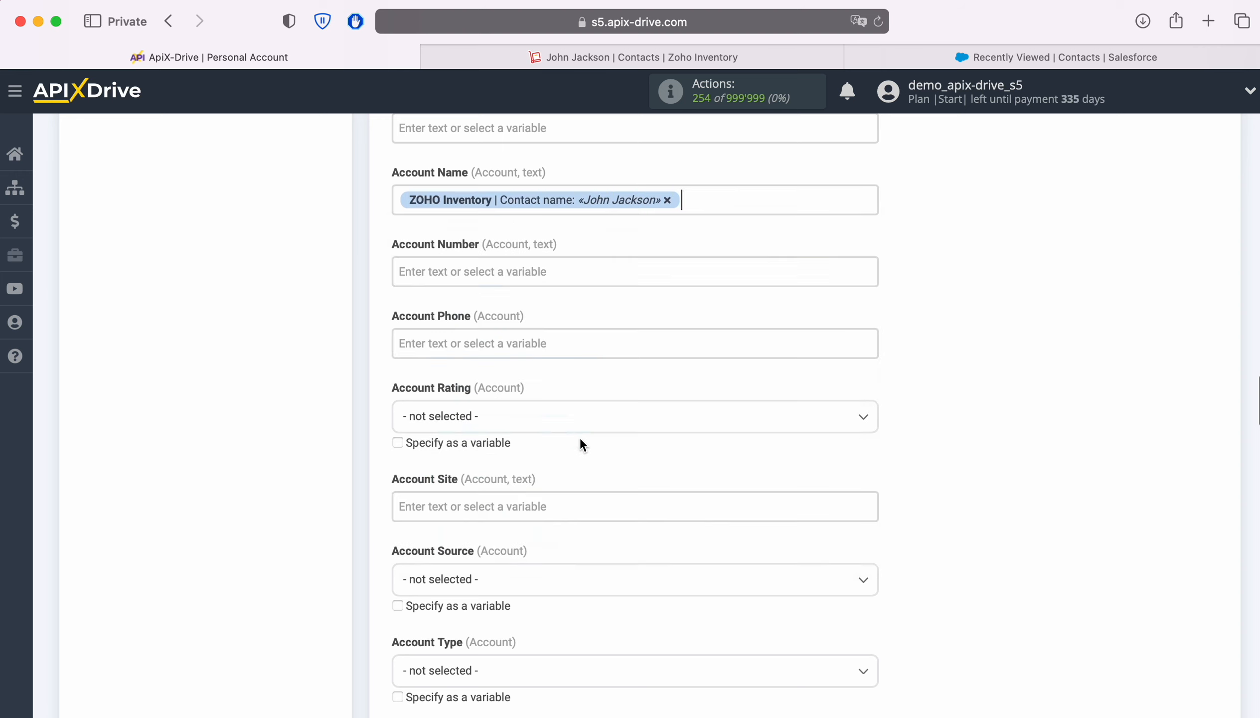
Step: Set the lower Clean Status field to In Sync
scroll(718, 427, "down", 8)
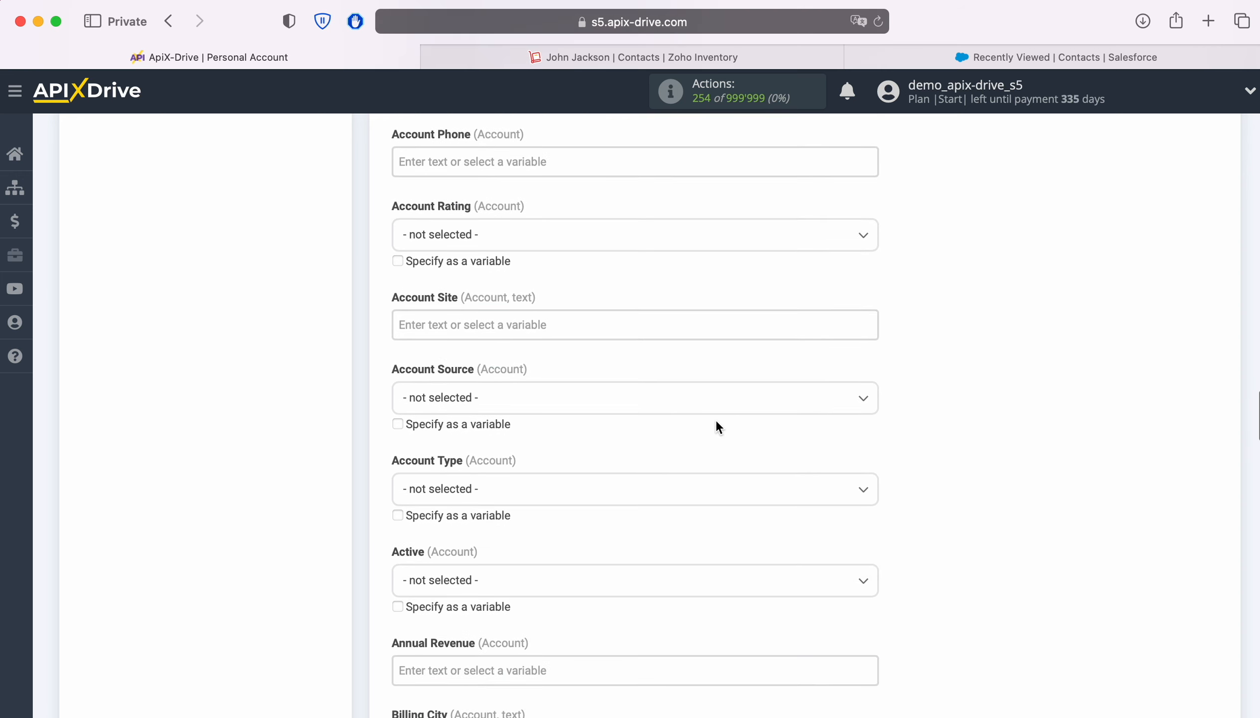
scroll(718, 427, "down", 6)
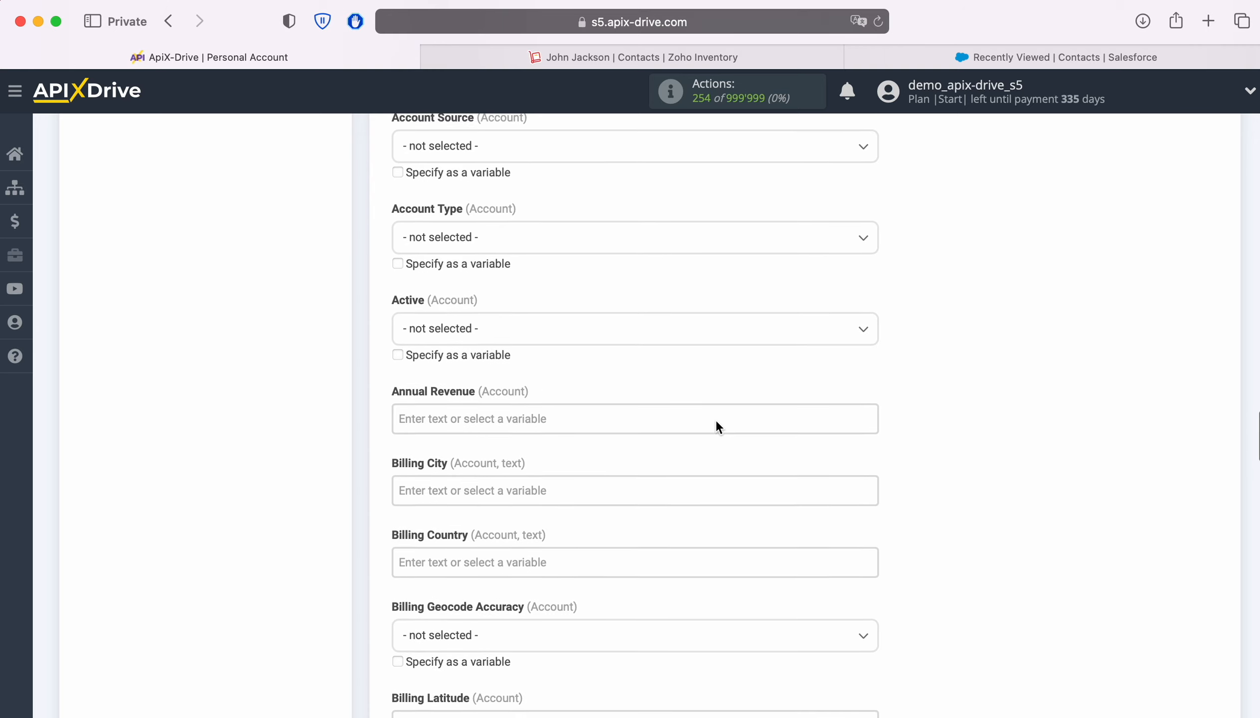
scroll(717, 427, "down", 7)
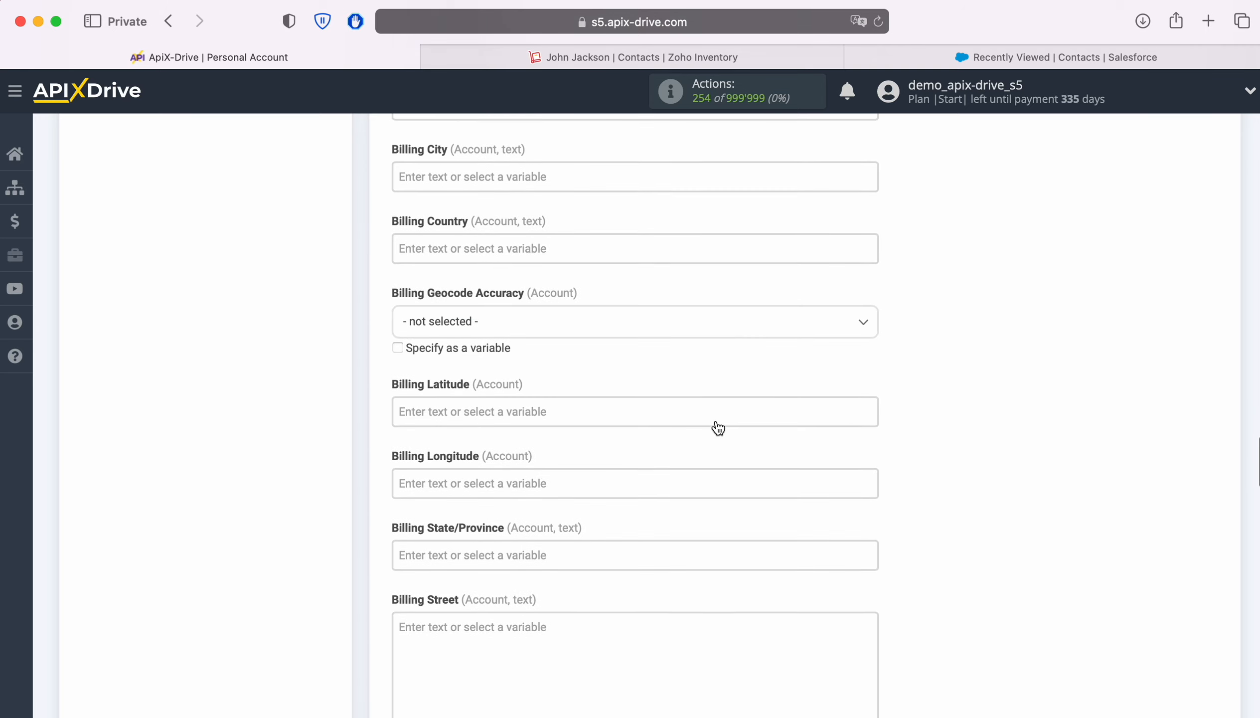
scroll(719, 427, "down", 10)
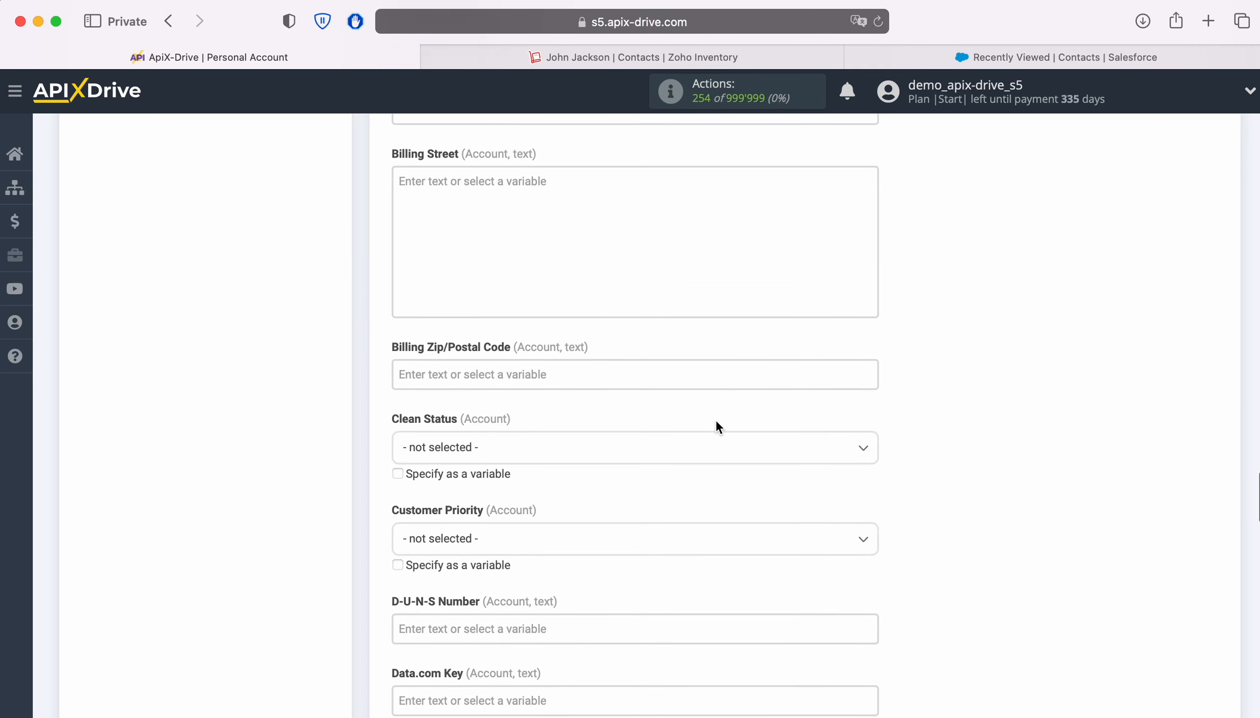
scroll(719, 427, "down", 1)
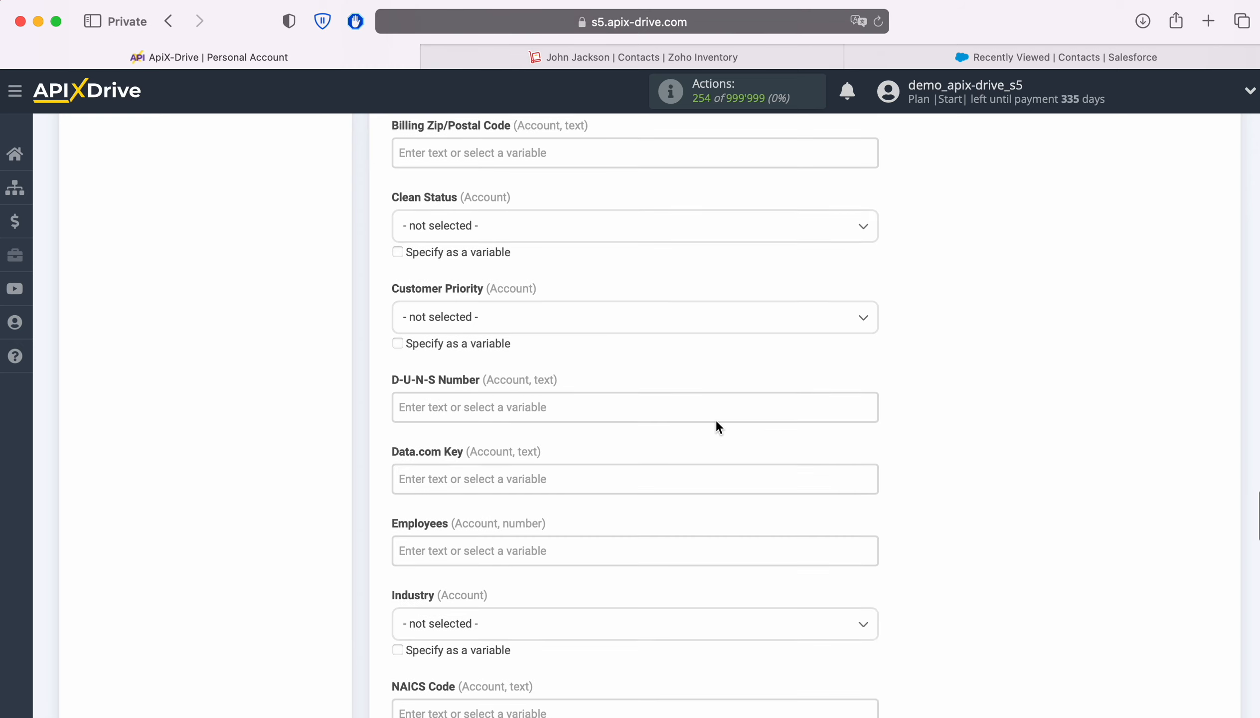
left_click(524, 235)
left_click(429, 318)
Step: Map Website to the Zoho contact's website and save the mapping to reach Test
scroll(660, 349, "down", 6)
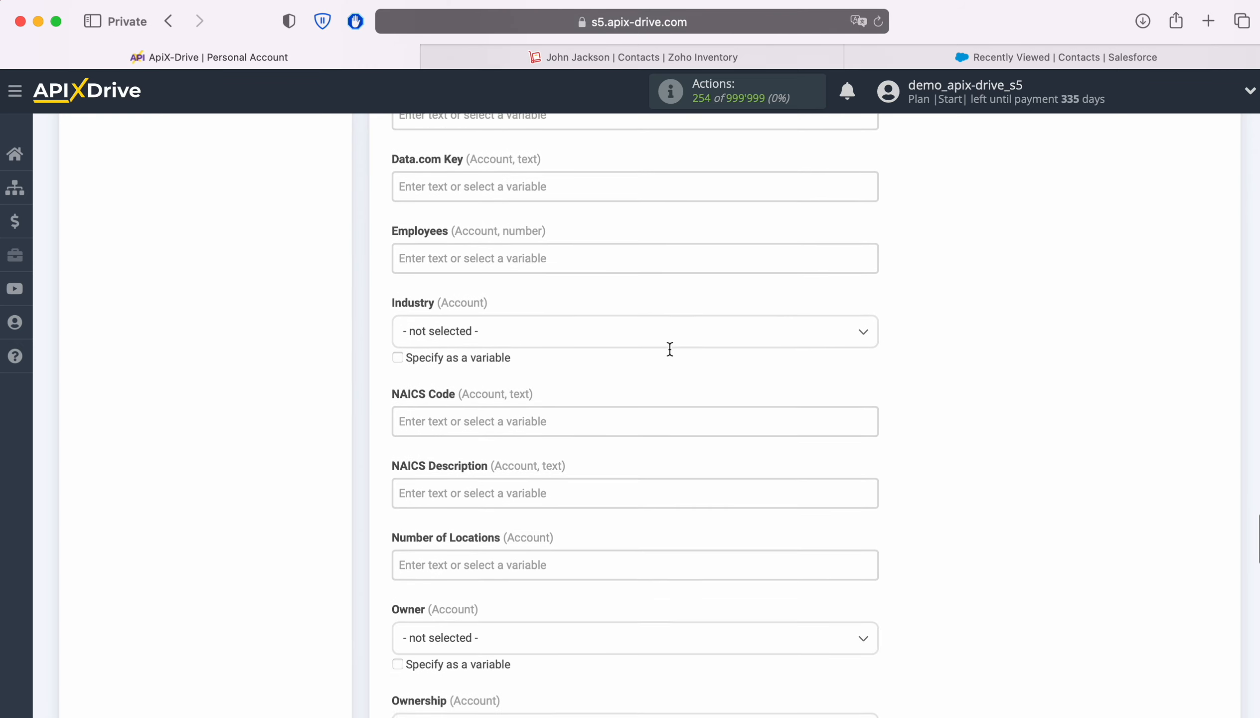
scroll(670, 348, "down", 6)
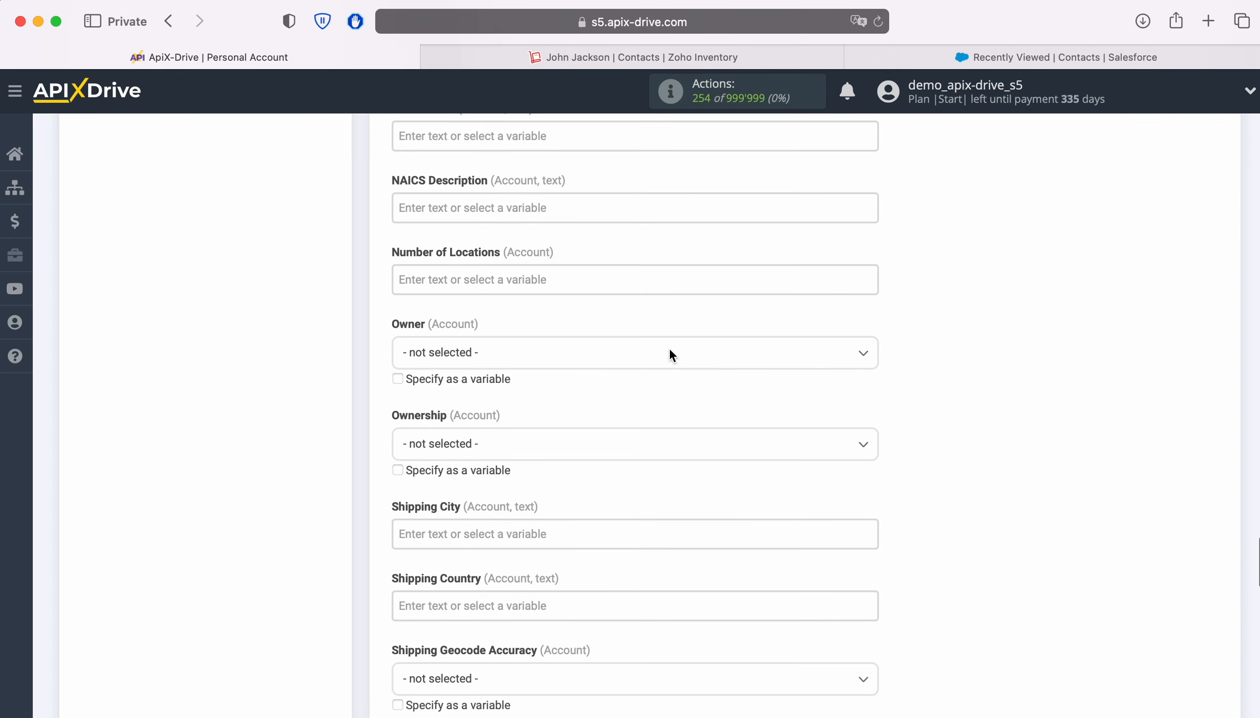
scroll(670, 354, "down", 7)
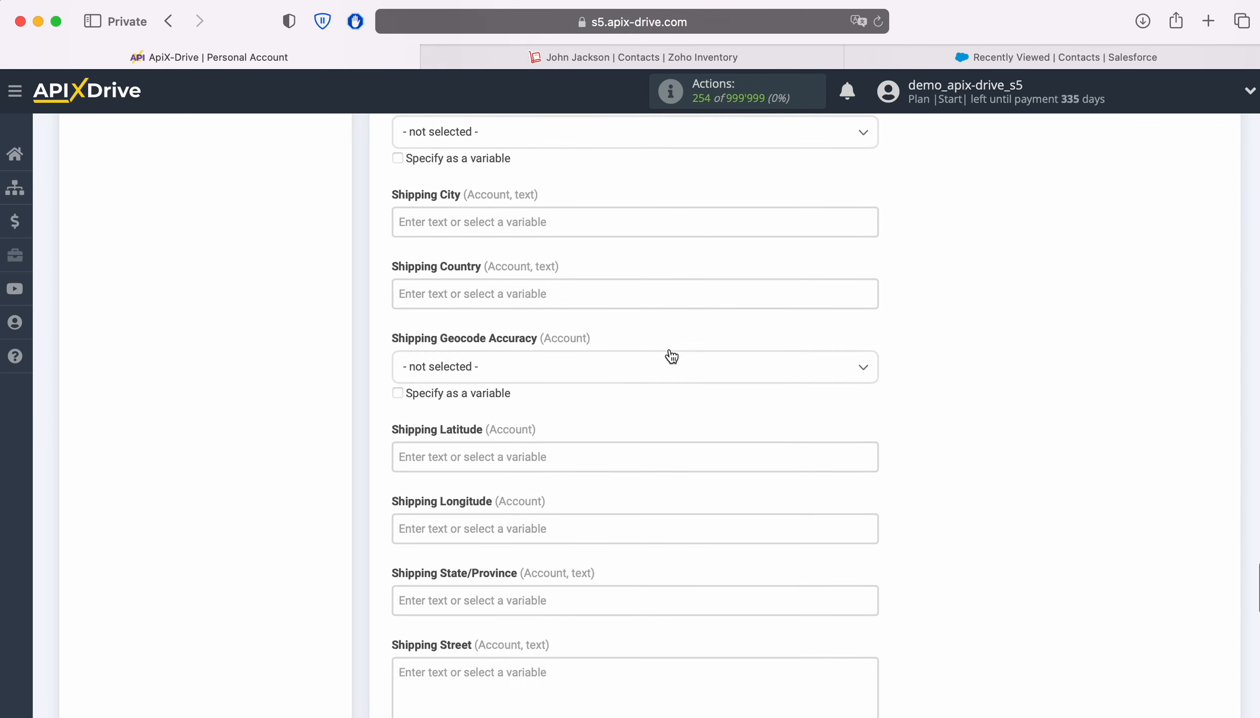
scroll(672, 356, "down", 6)
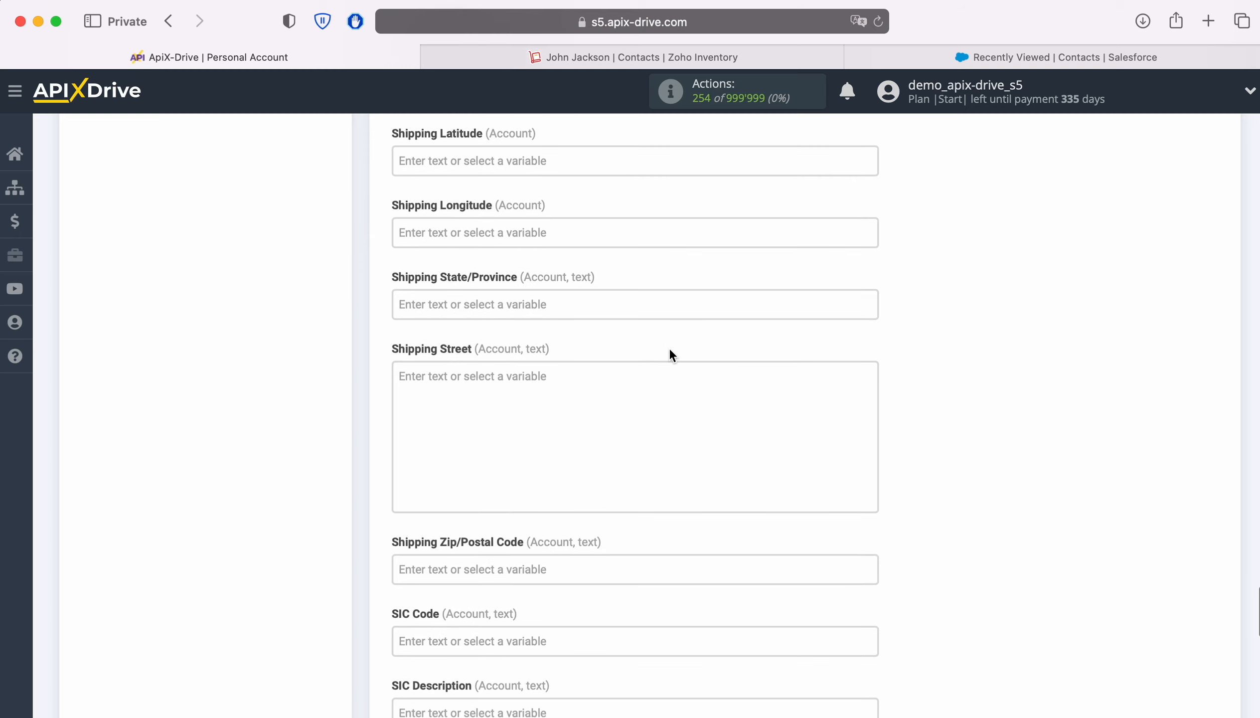
scroll(671, 355, "down", 6)
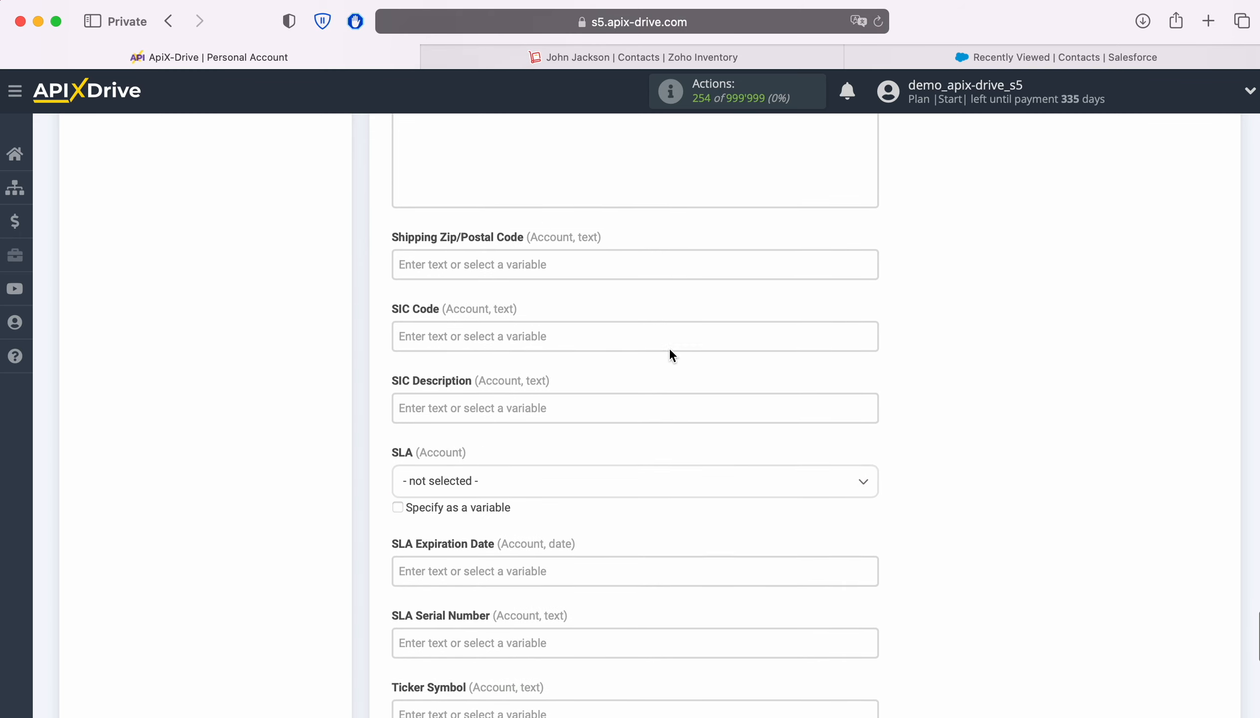
scroll(671, 355, "down", 8)
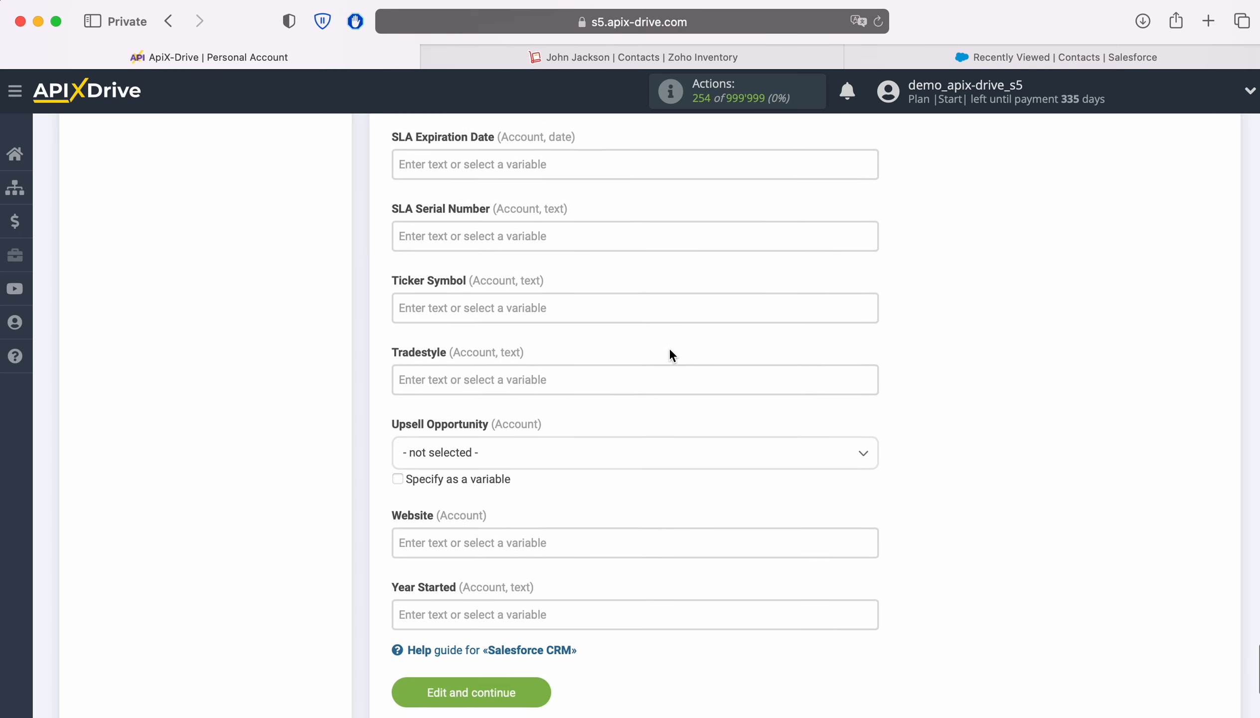
scroll(672, 355, "down", 4)
left_click(622, 356)
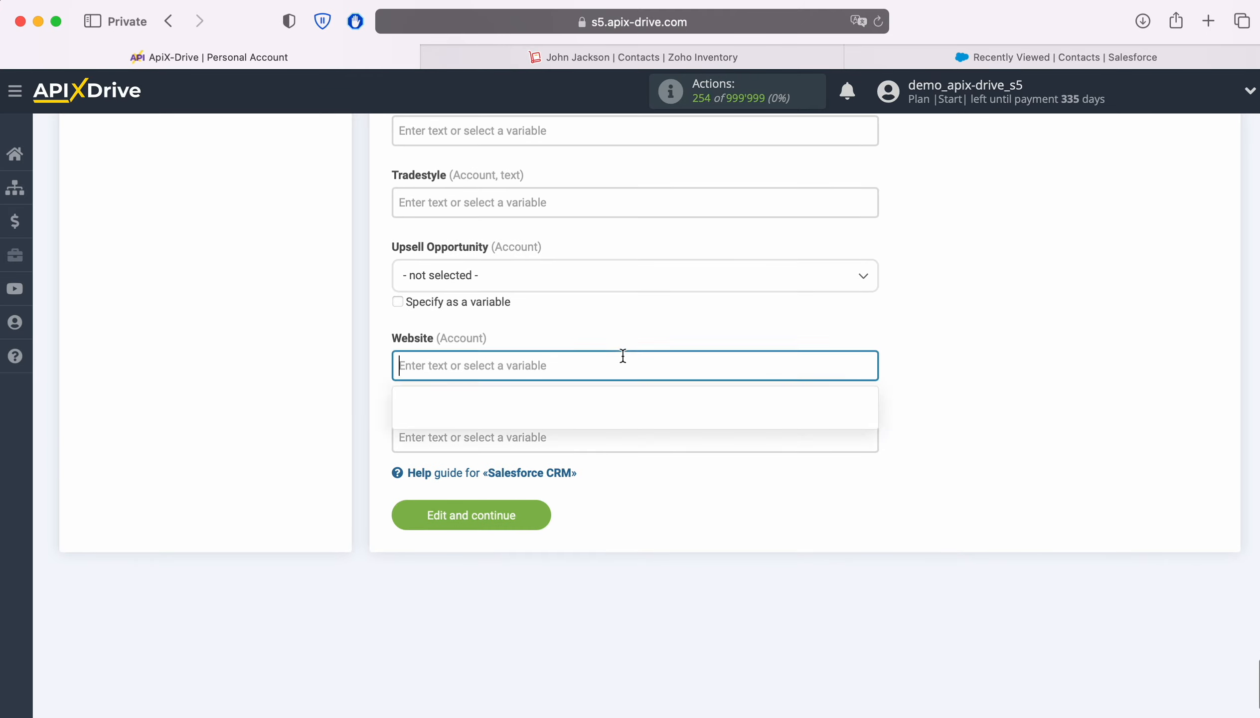
scroll(814, 394, "down", 8)
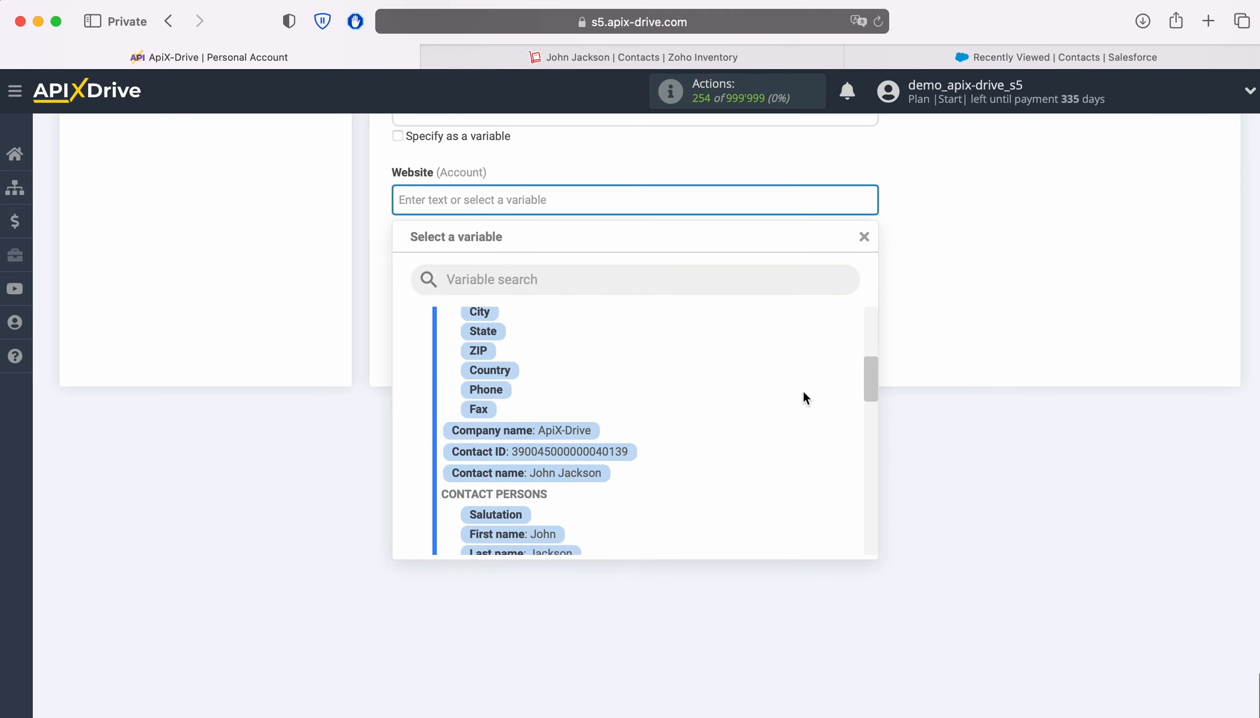
scroll(800, 390, "down", 10)
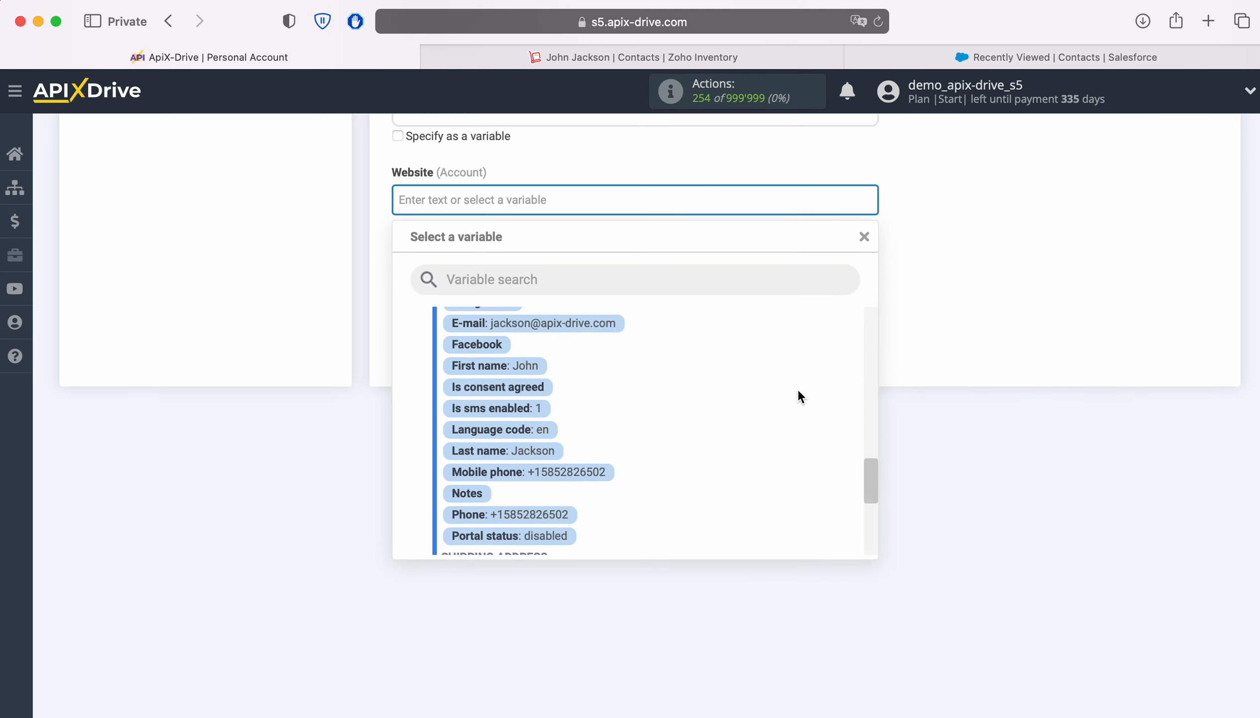
scroll(800, 396, "down", 6)
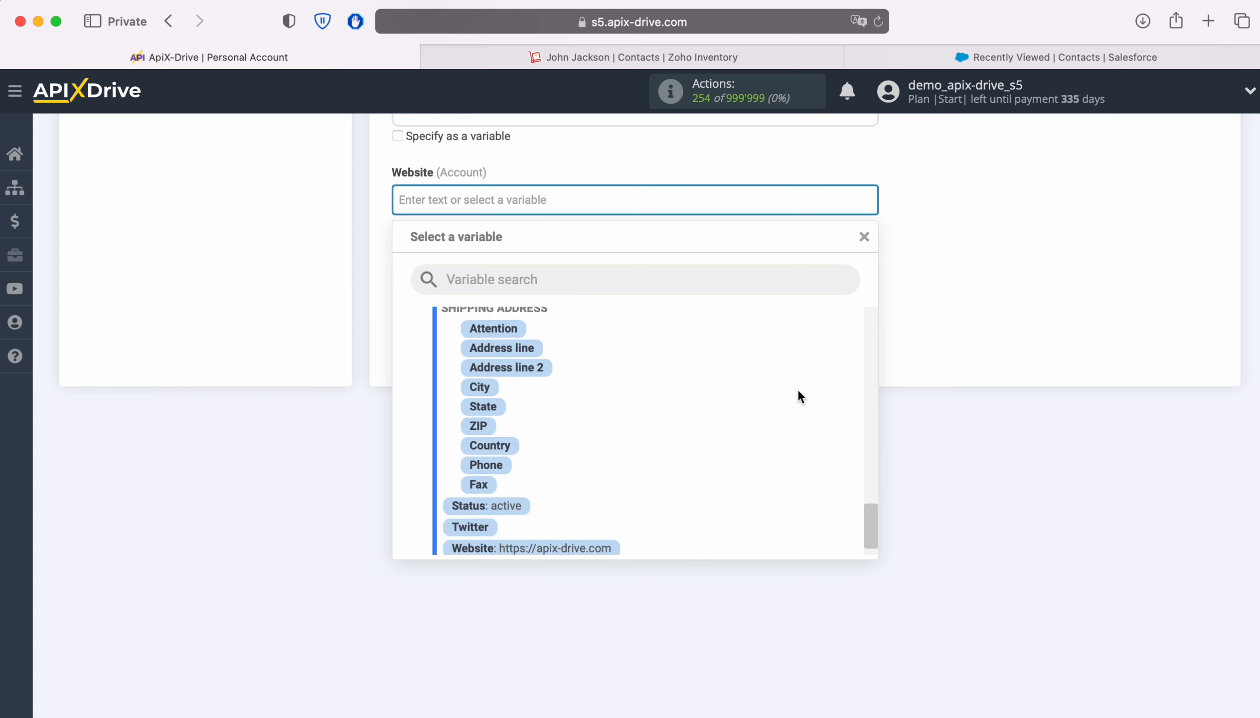
left_click(569, 546)
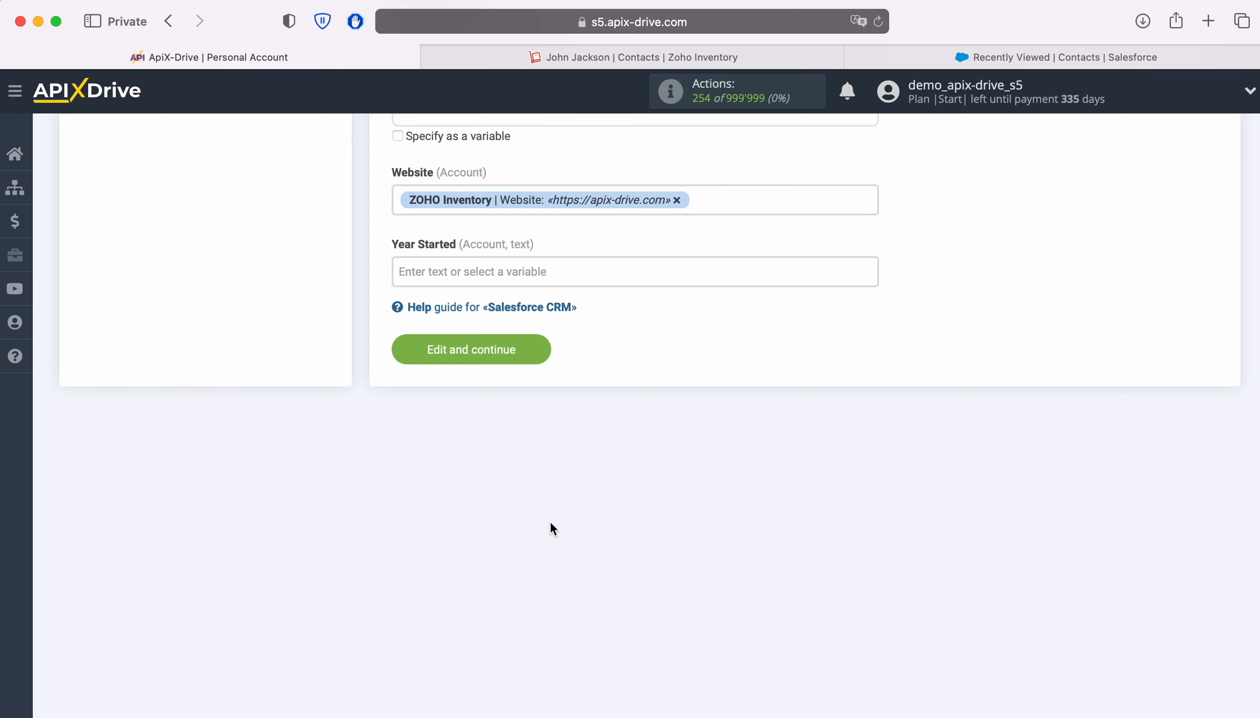
left_click(531, 354)
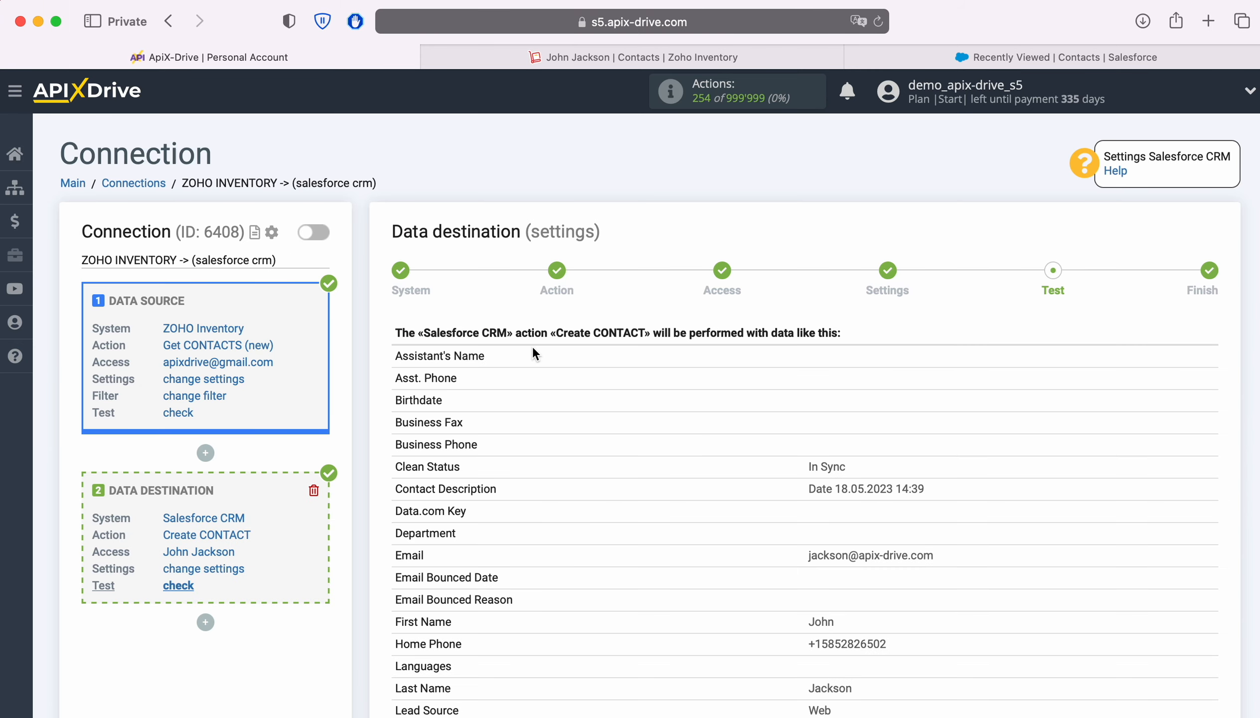
Step: Review the test preview table and send the sample Zoho Inventory contact to Salesforce CRM
scroll(1083, 425, "down", 5)
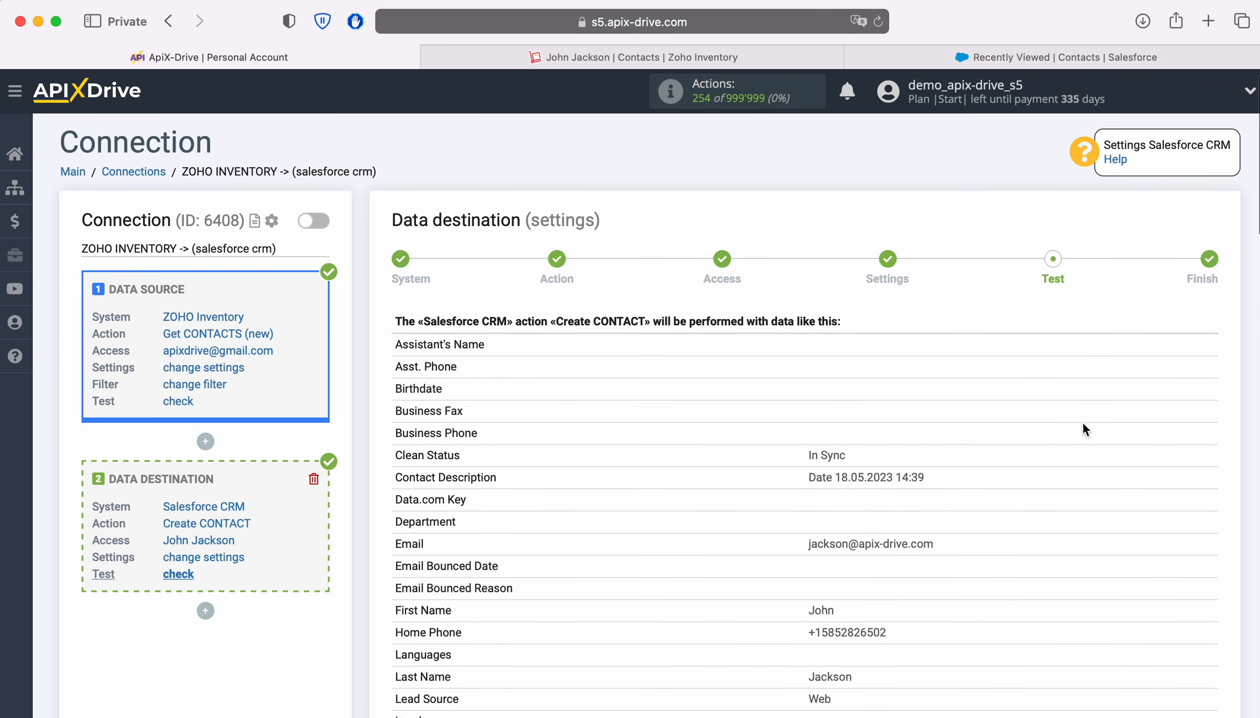
scroll(1083, 424, "down", 3)
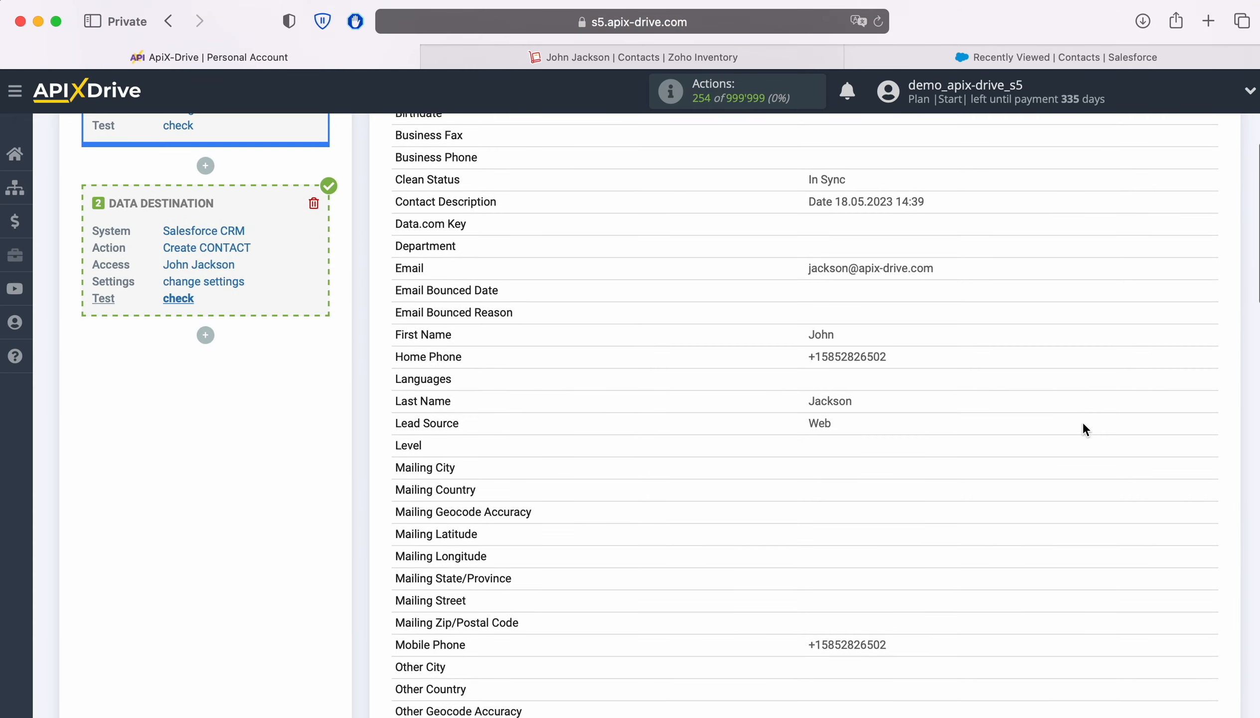
scroll(1083, 423, "down", 5)
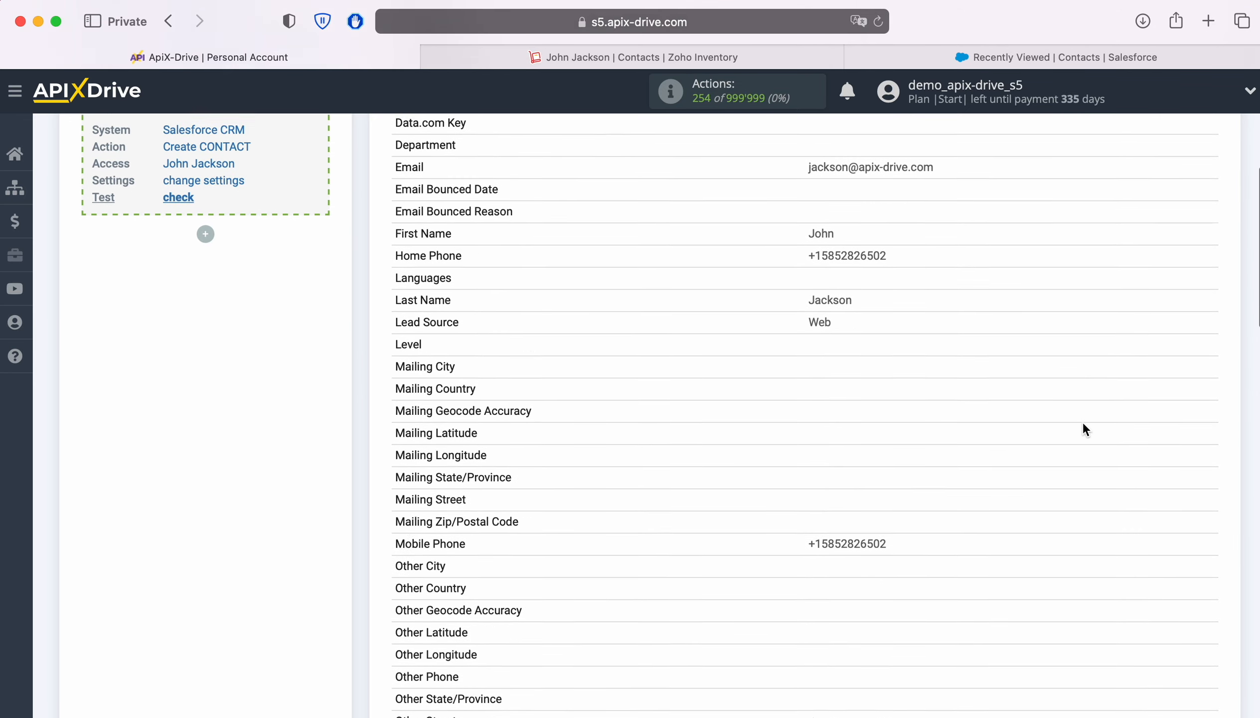
scroll(1083, 429, "down", 5)
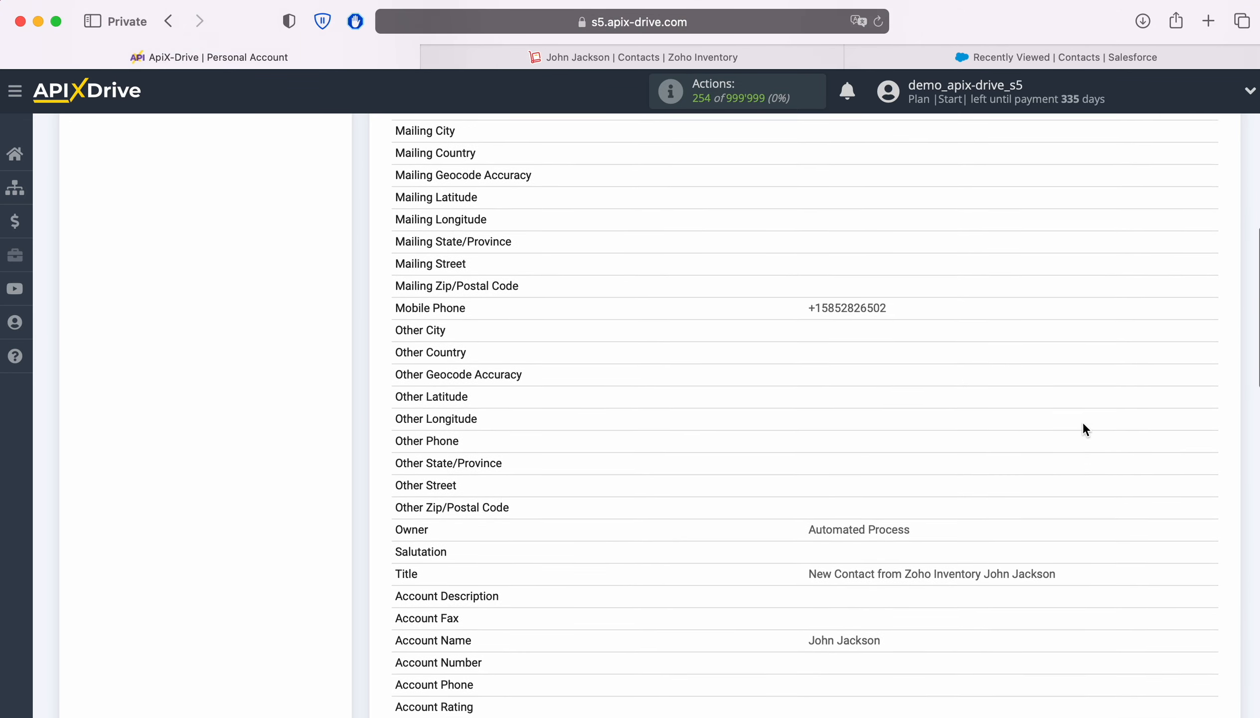
scroll(1083, 428, "down", 6)
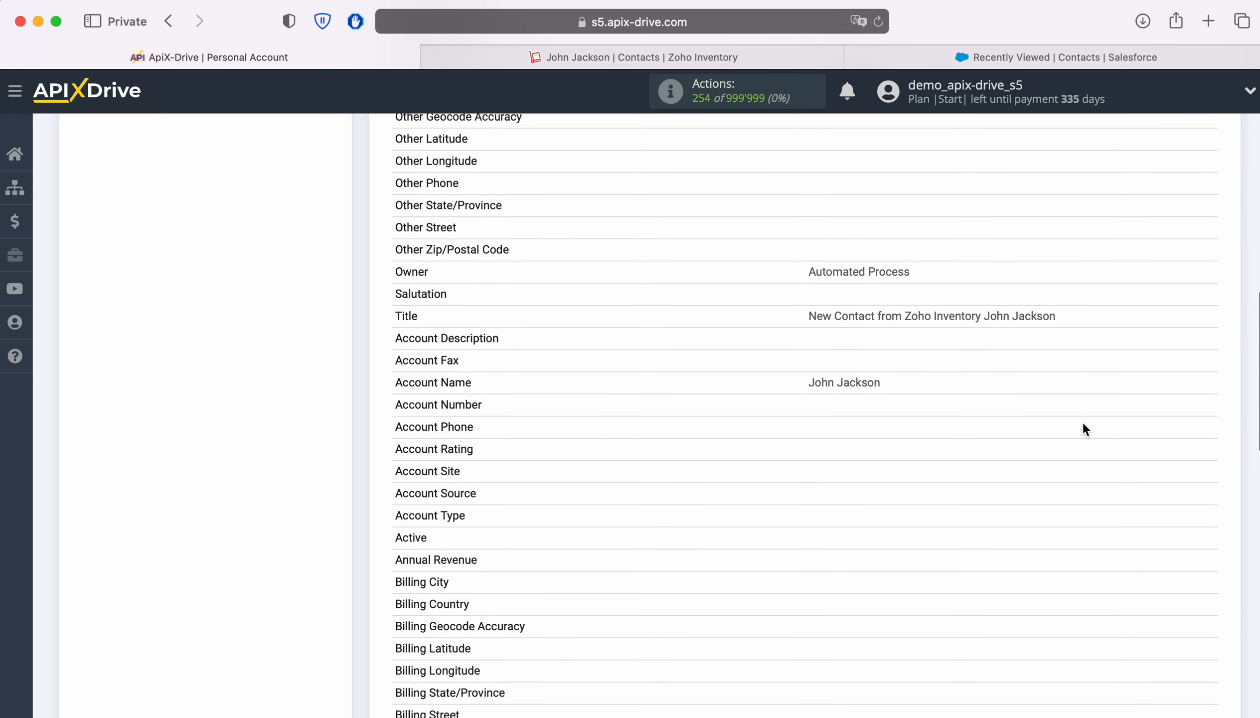
scroll(1083, 425, "down", 7)
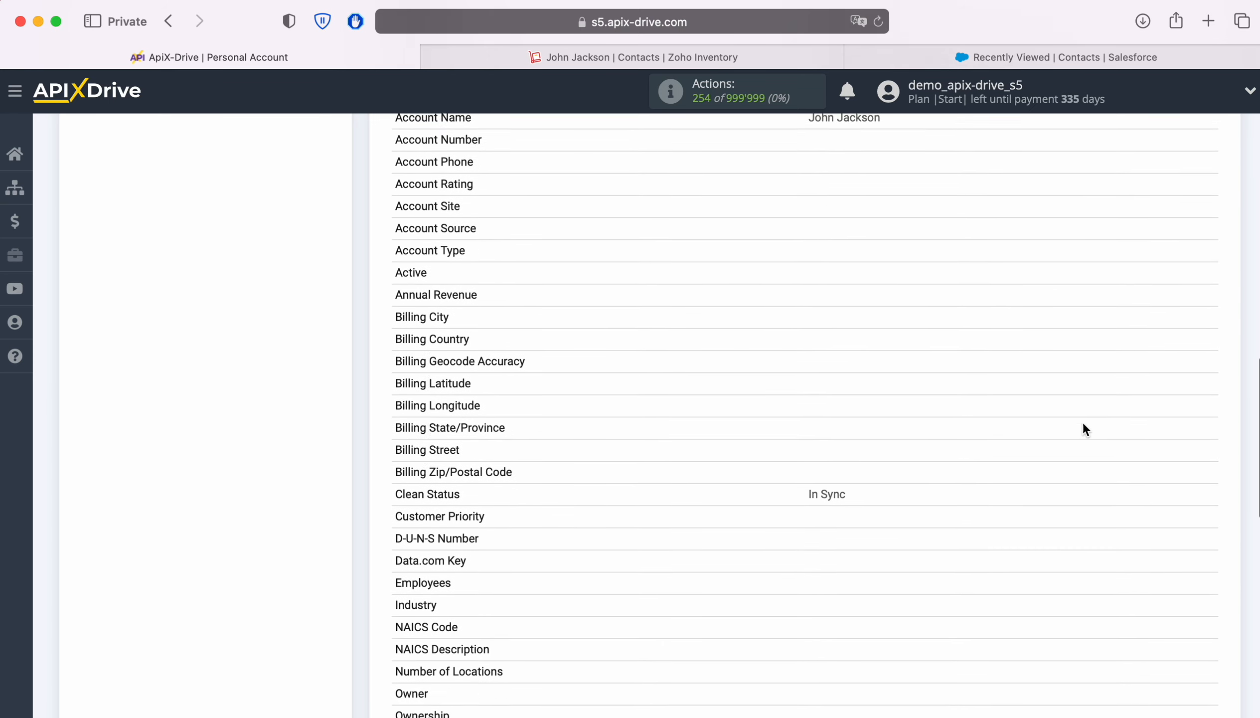
scroll(1083, 424, "down", 6)
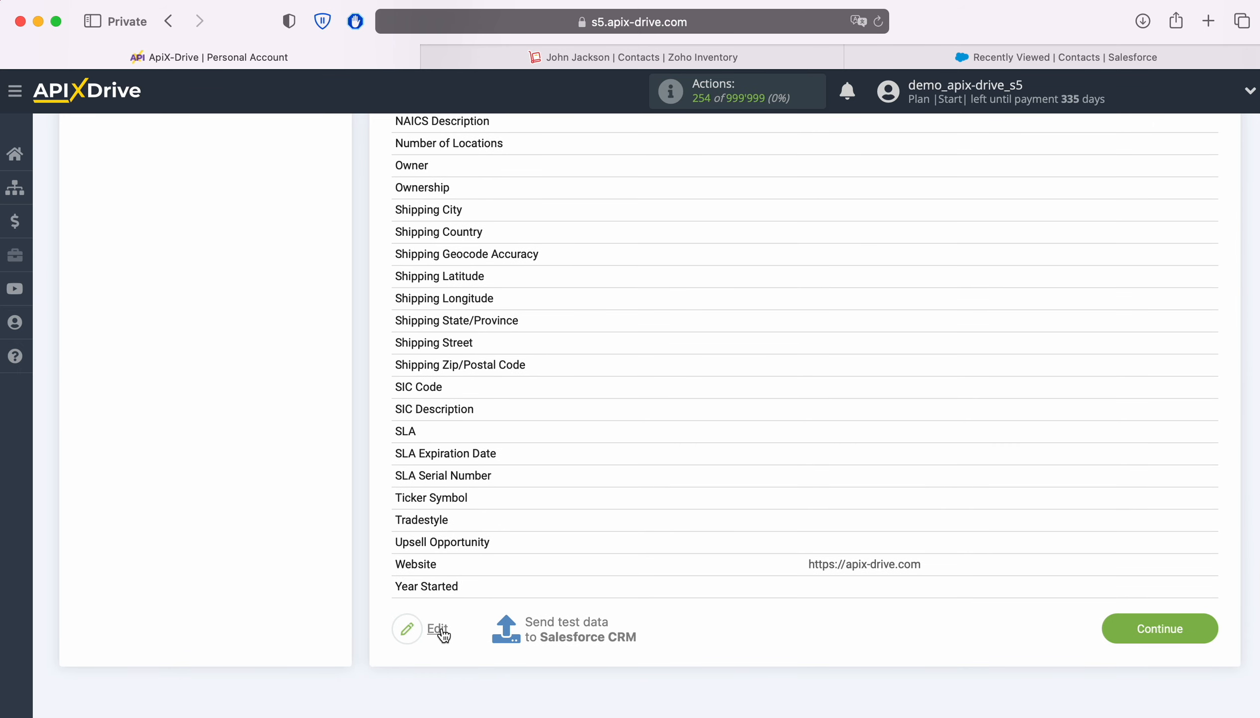
left_click(564, 622)
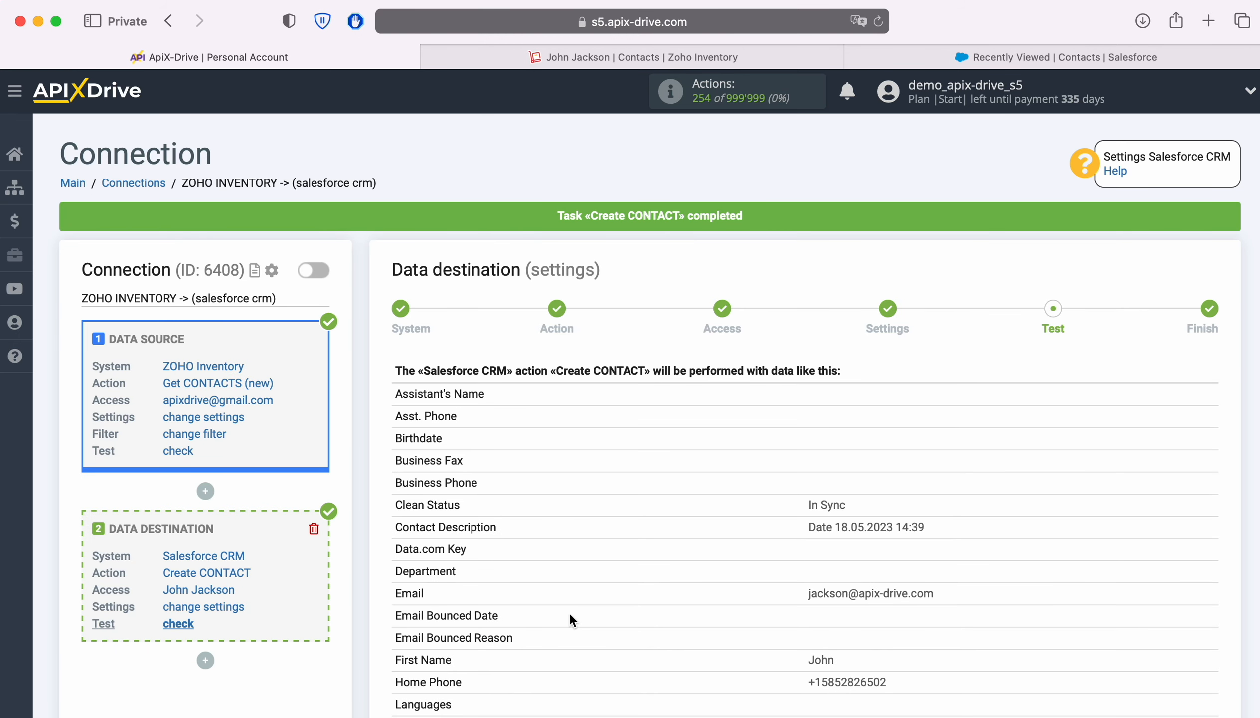
Step: Reload the Salesforce Contacts list, open the new test contact's record and check its phone numbers
left_click(886, 49)
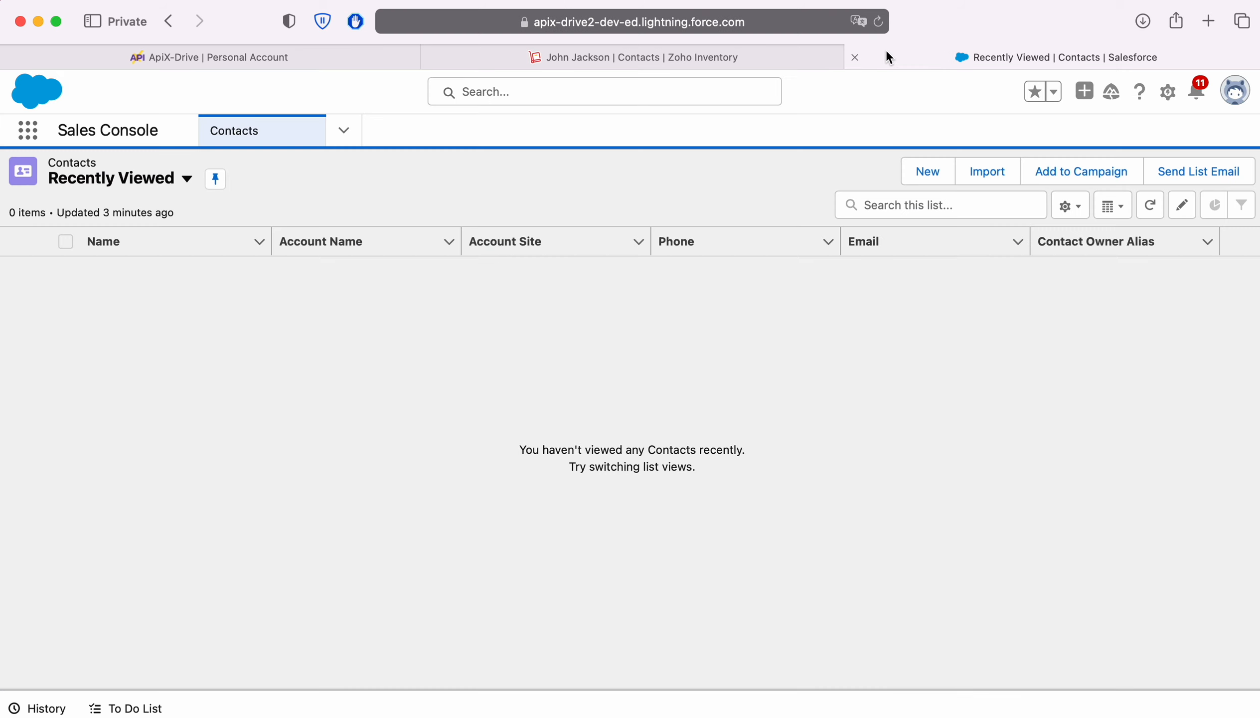
left_click(879, 21)
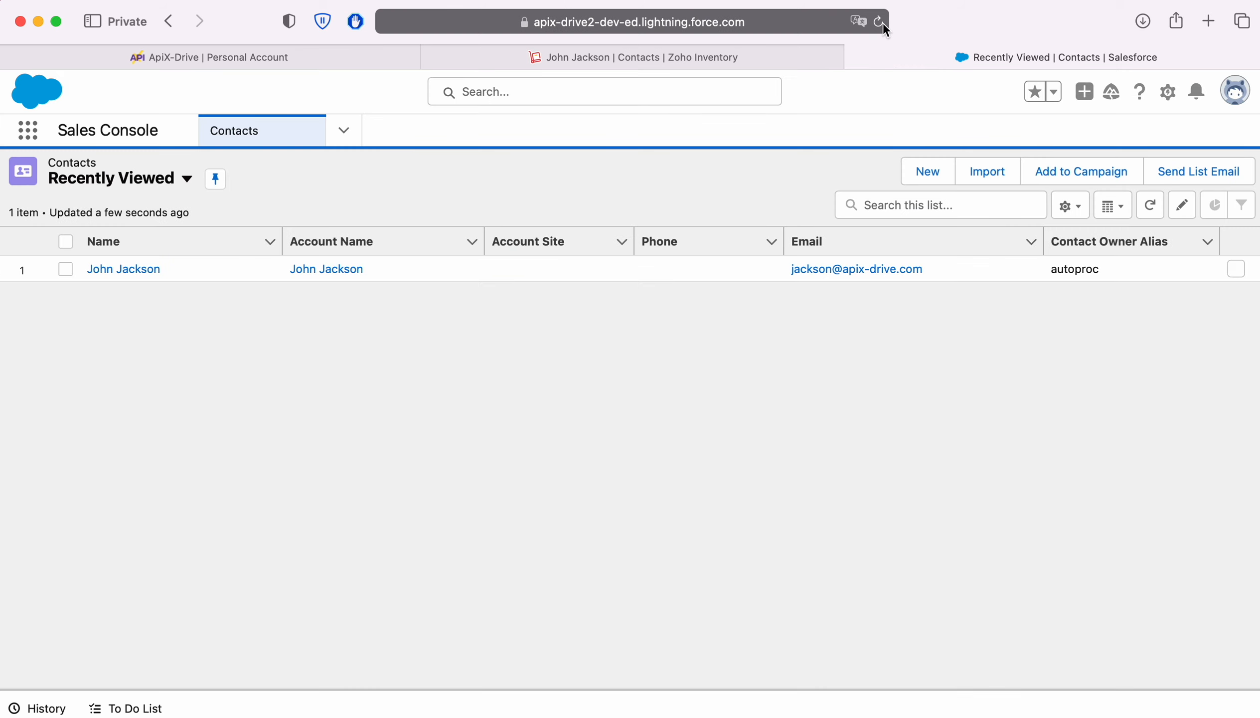
left_click(122, 270)
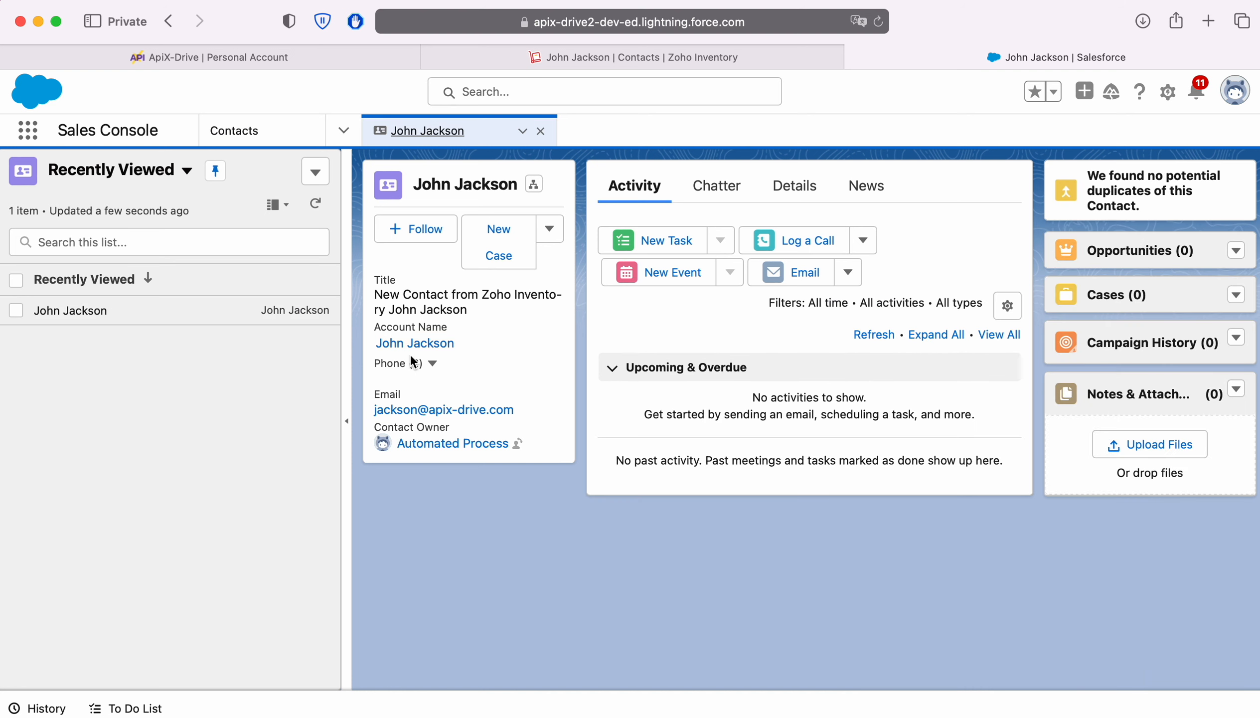
left_click(432, 364)
left_click(432, 365)
left_click(208, 57)
Step: Complete the Salesforce CRM destination setup and enable automatic updates for the connection
scroll(1108, 460, "down", 6)
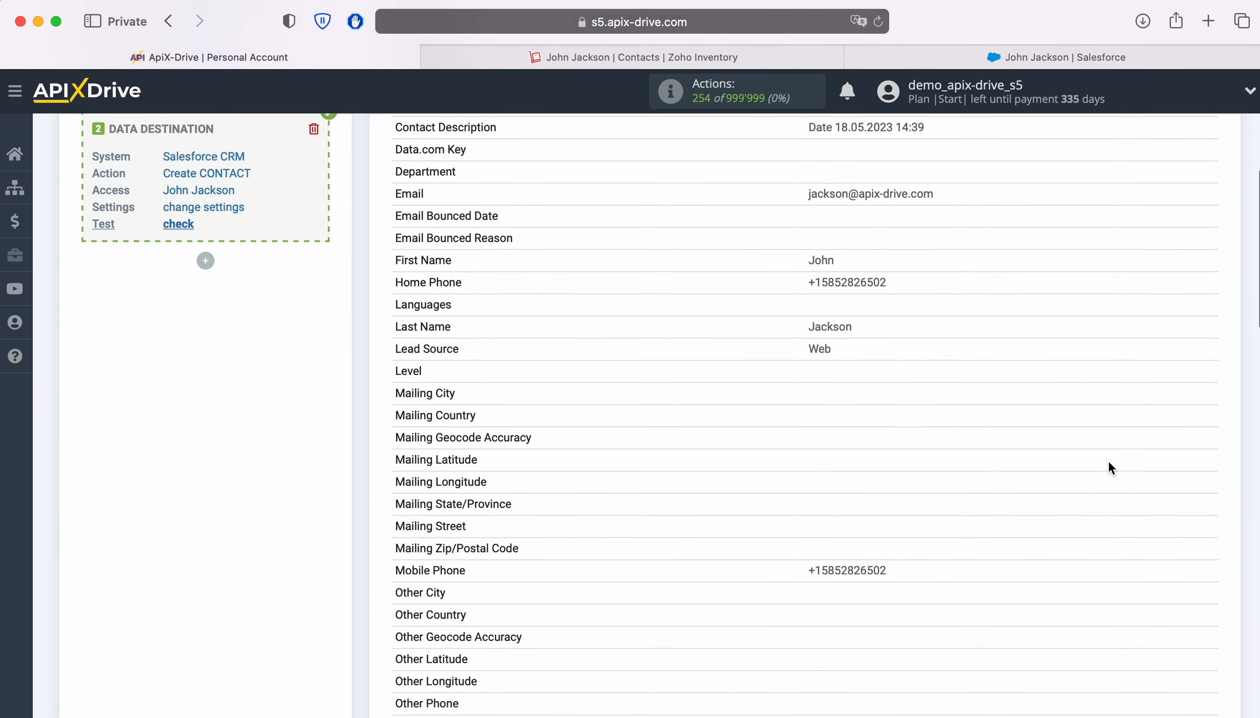
scroll(1108, 463, "down", 18)
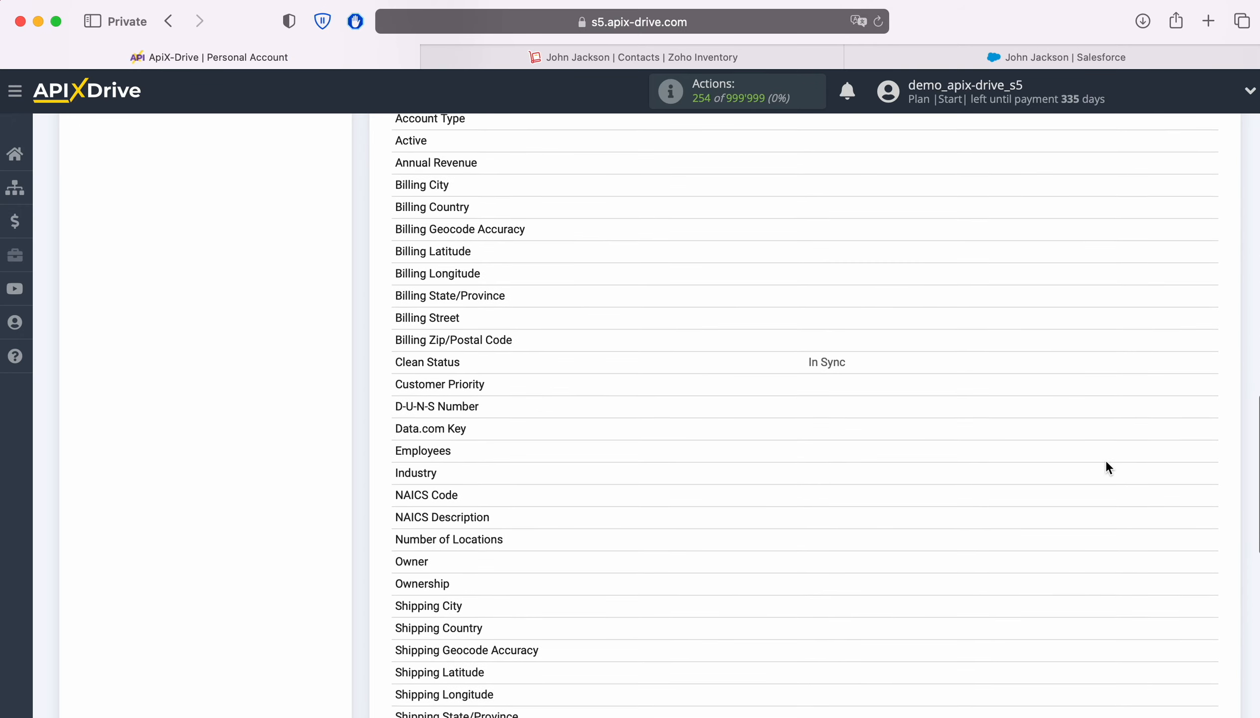
scroll(1108, 467, "down", 8)
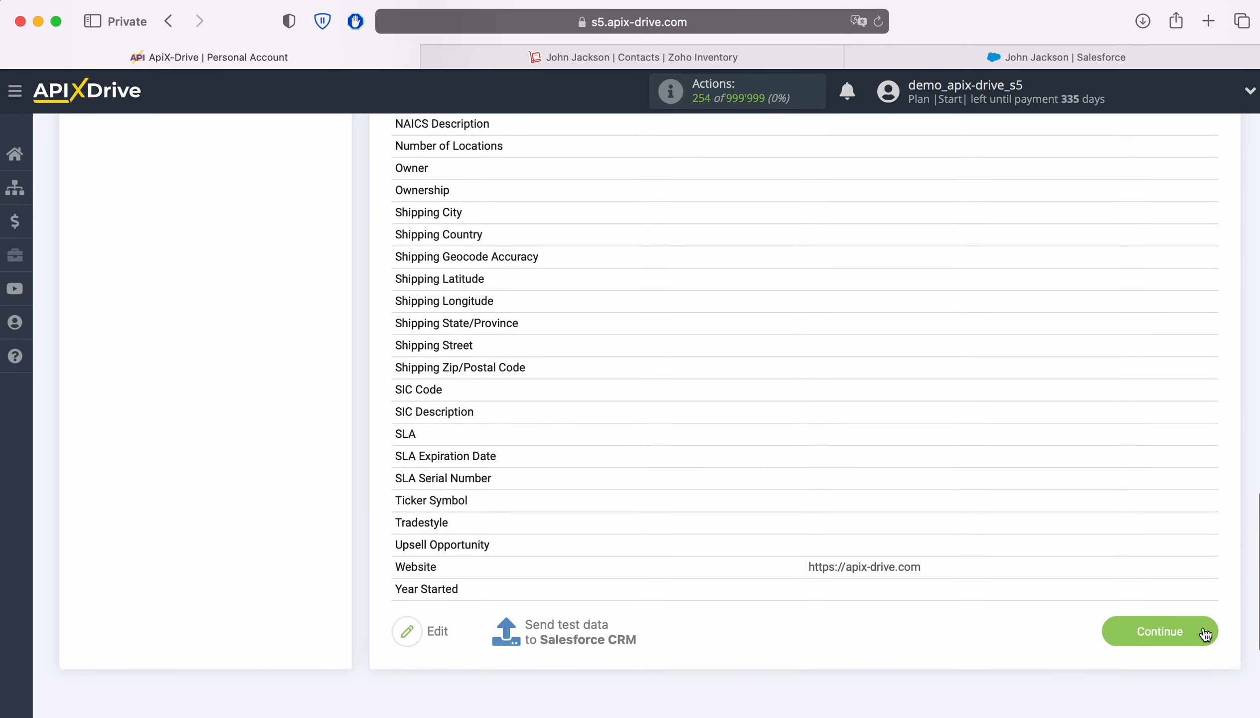
left_click(1204, 633)
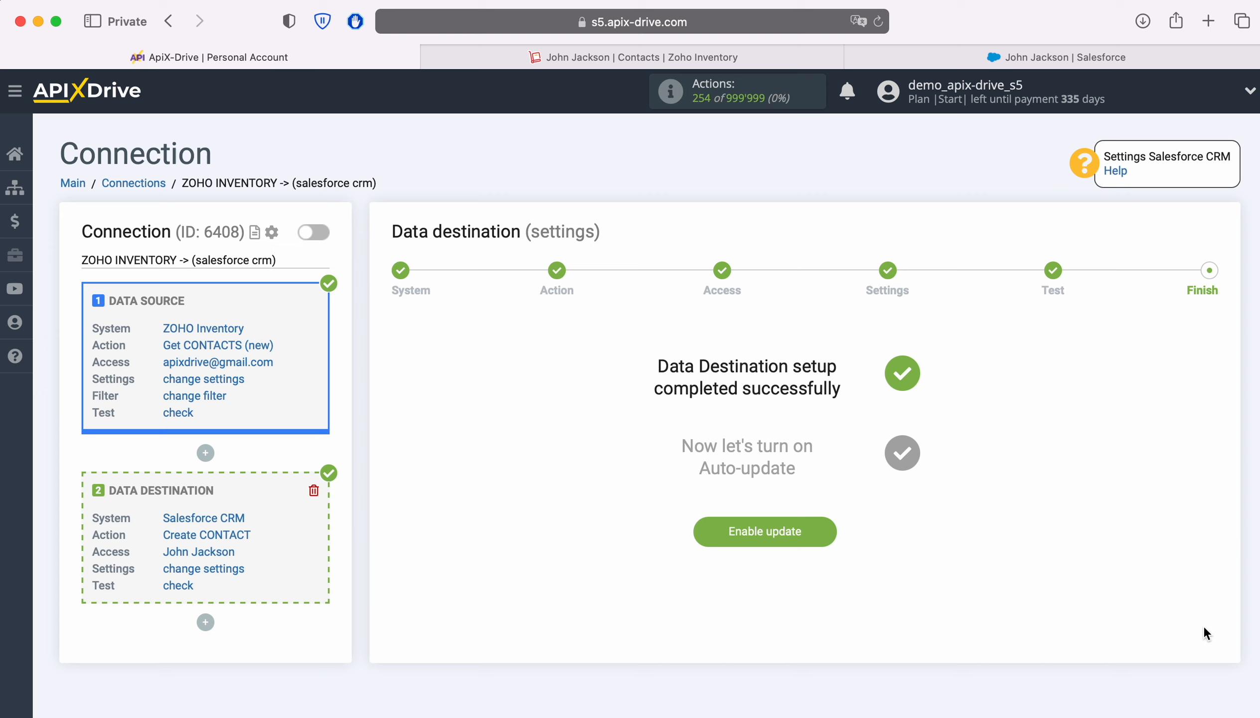
left_click(819, 528)
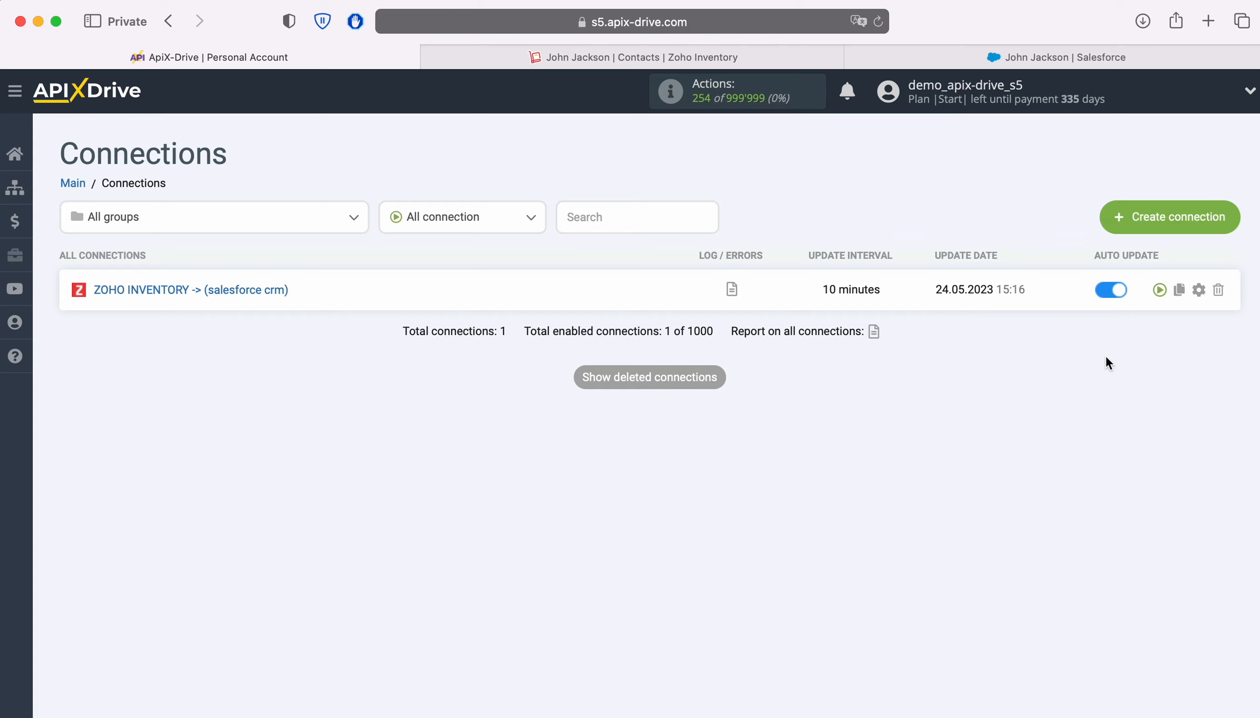
Step: Set the connection's update interval to 5 minutes and save its settings
left_click(1200, 289)
left_click(733, 414)
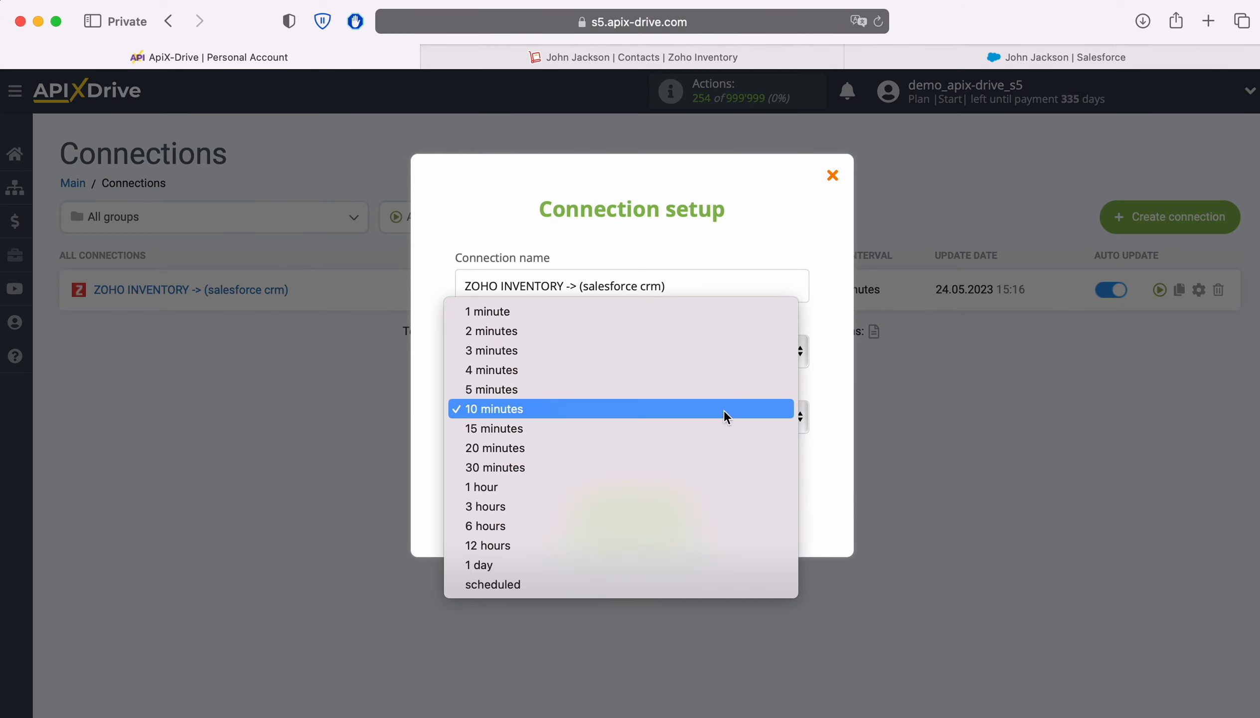
left_click(693, 390)
left_click(688, 513)
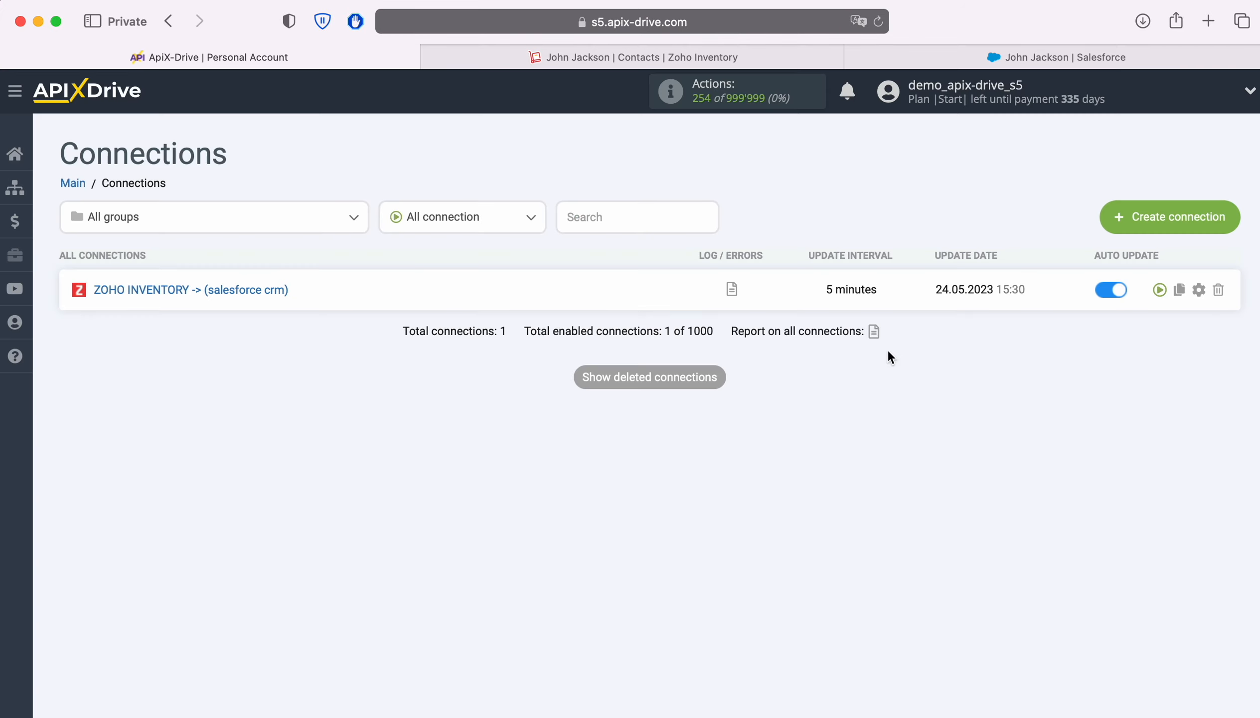